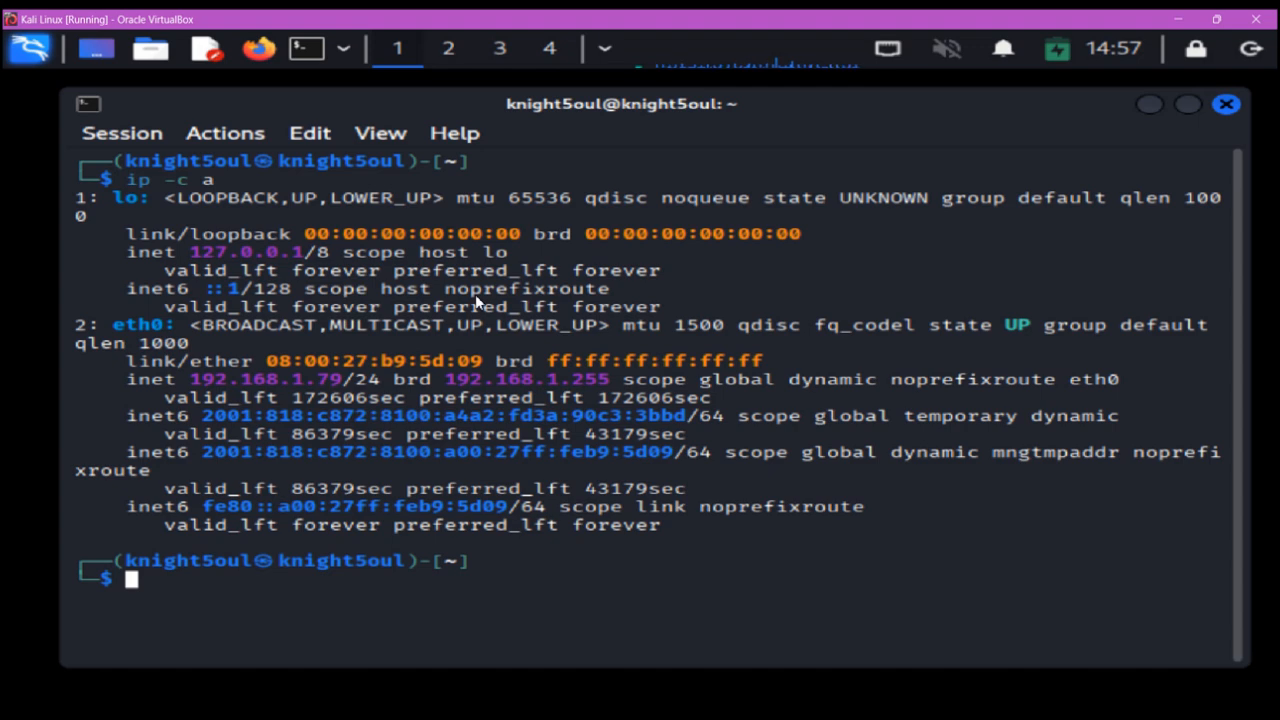
# - Refresh the package lists with sudo apt update, entering the sudo password
pyautogui.moveTo(195, 378); pyautogui.dragTo(339, 378)
pyautogui.write('su')
pyautogui.write('do apt ')
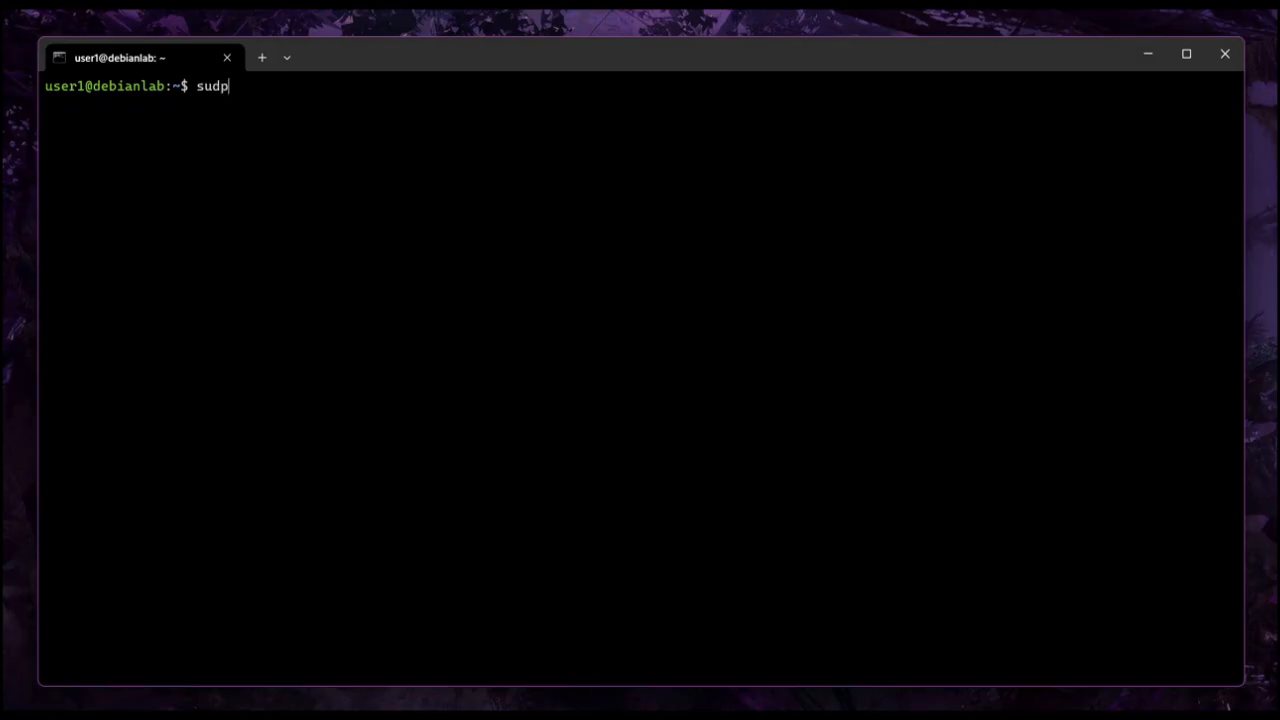
pyautogui.write('update')
pyautogui.press('Return')
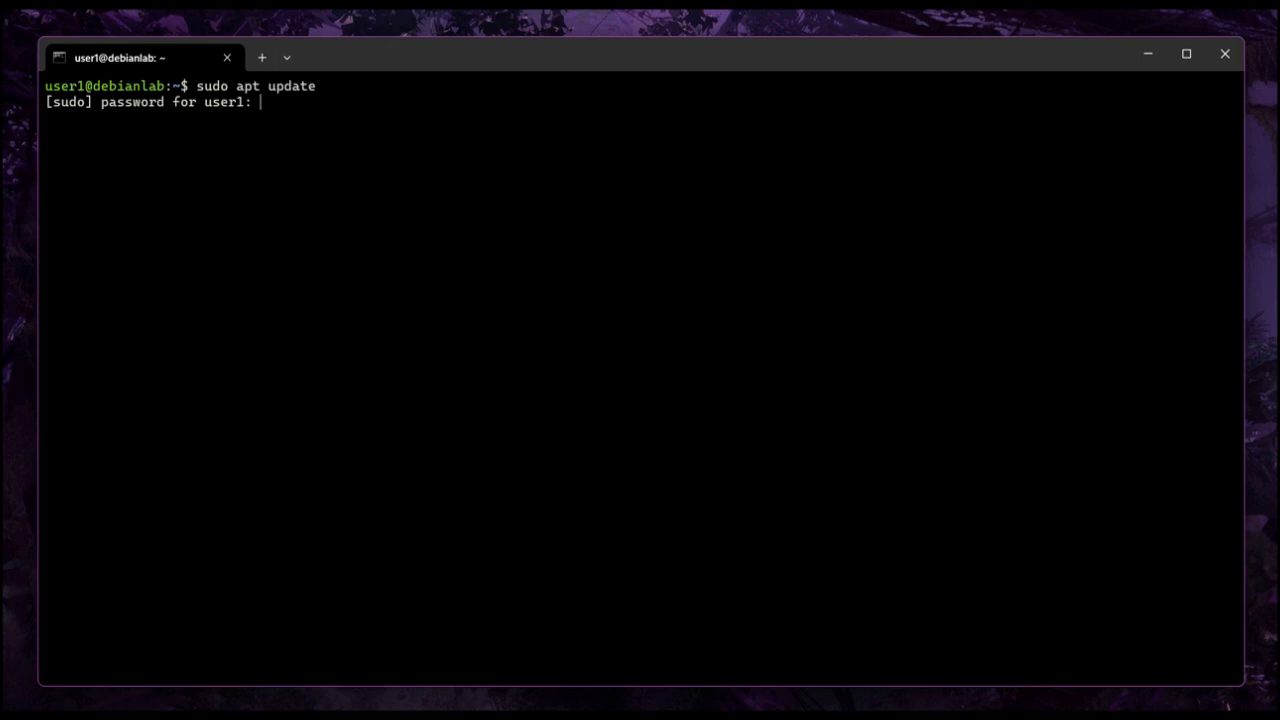
pyautogui.press('Return')
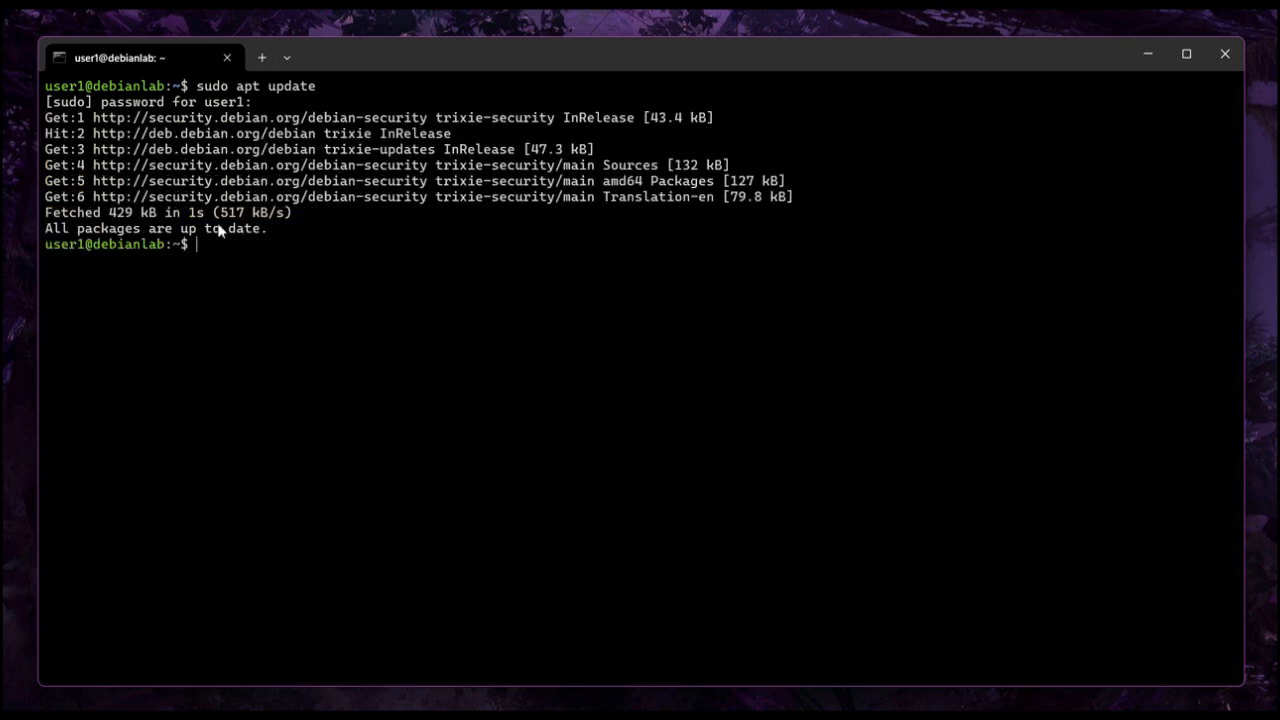
# - Install syncthing with sudo apt install -y syncthing and clear the terminal
pyautogui.moveTo(52, 232); pyautogui.dragTo(274, 229)
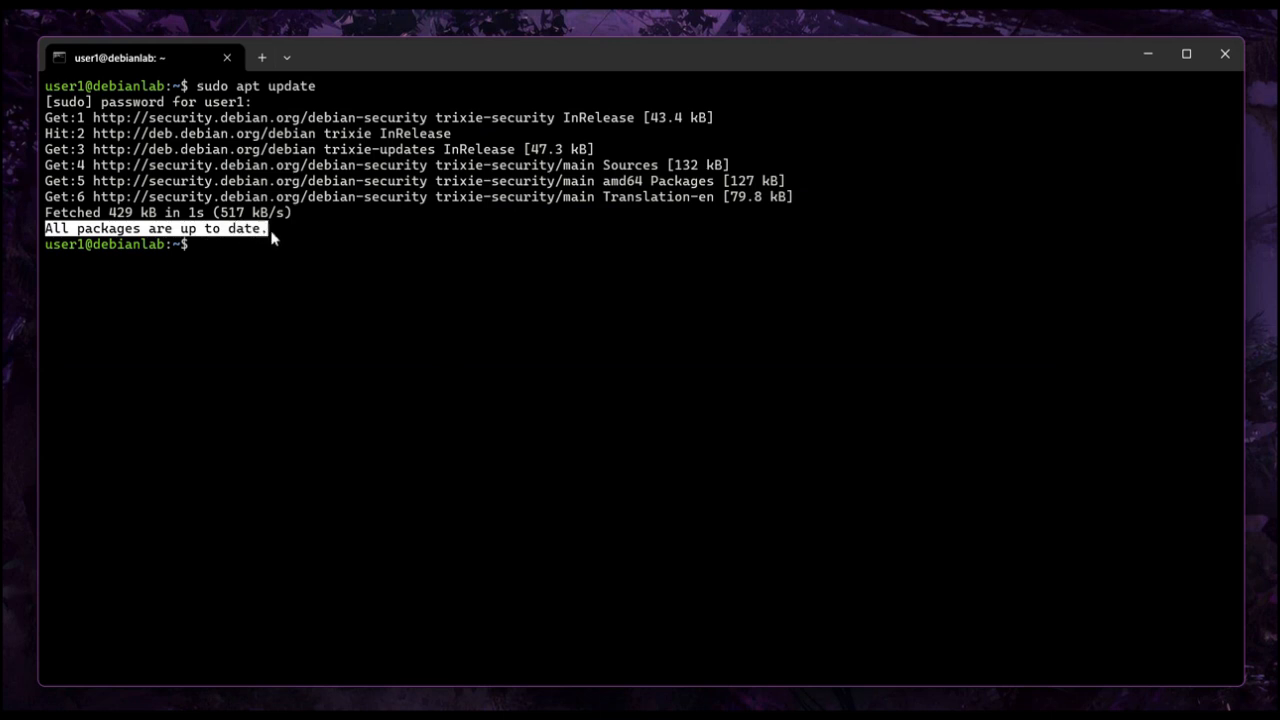
pyautogui.click(215, 258)
pyautogui.write('sudo apt install')
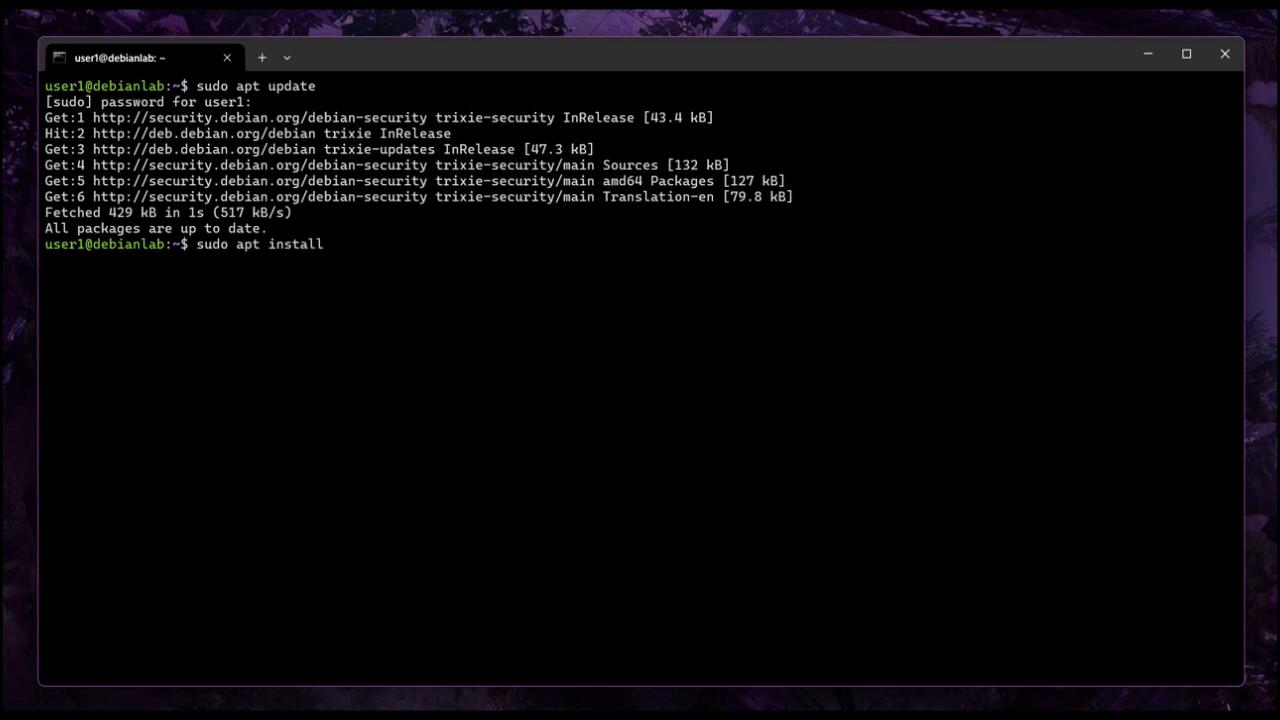
pyautogui.write(' -y syncthing')
pyautogui.press('Return')
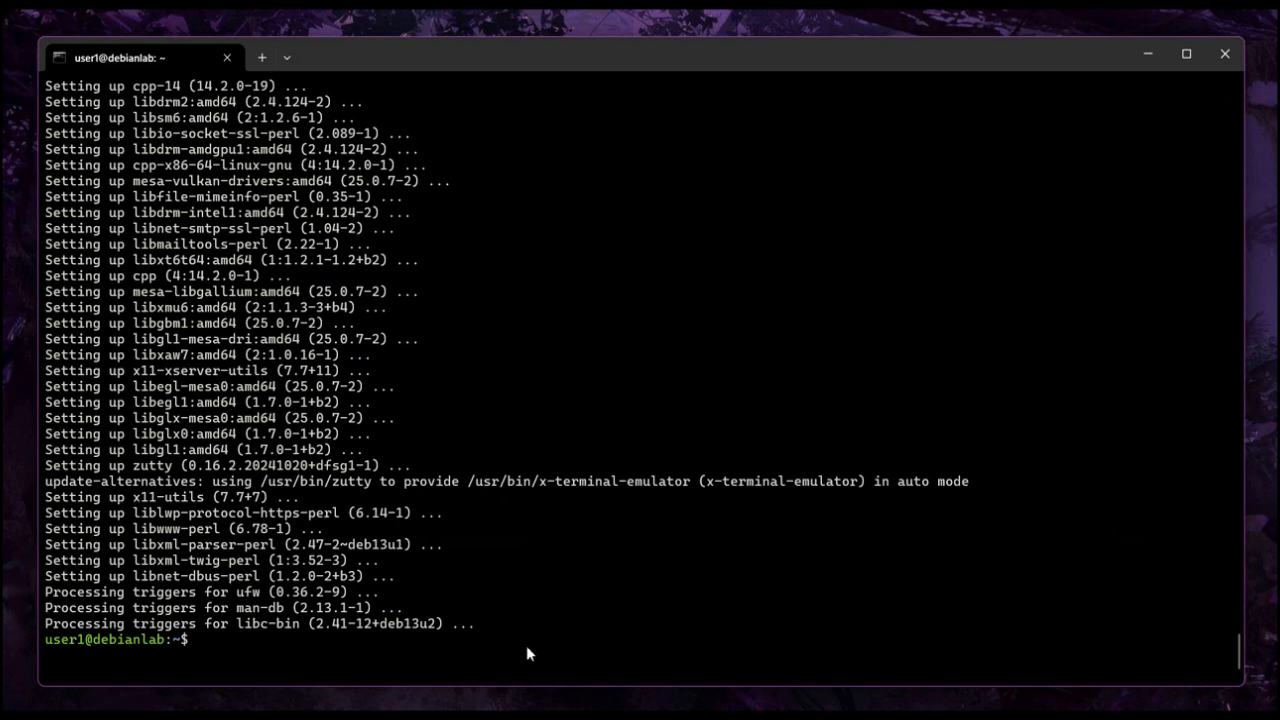
pyautogui.write('clear')
pyautogui.press('Return')
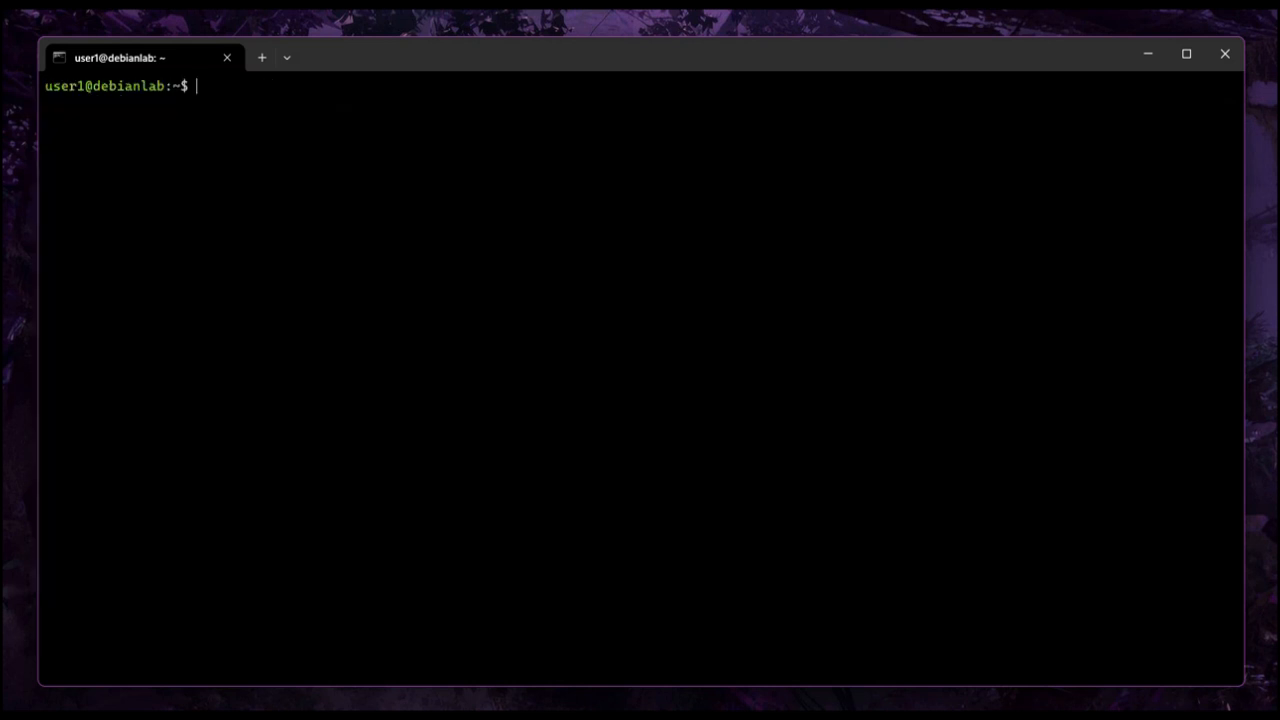
# - Run syncthing -home=/home/user1/.config/syncthing to generate its default configuration
pyautogui.write('syncthing -home')
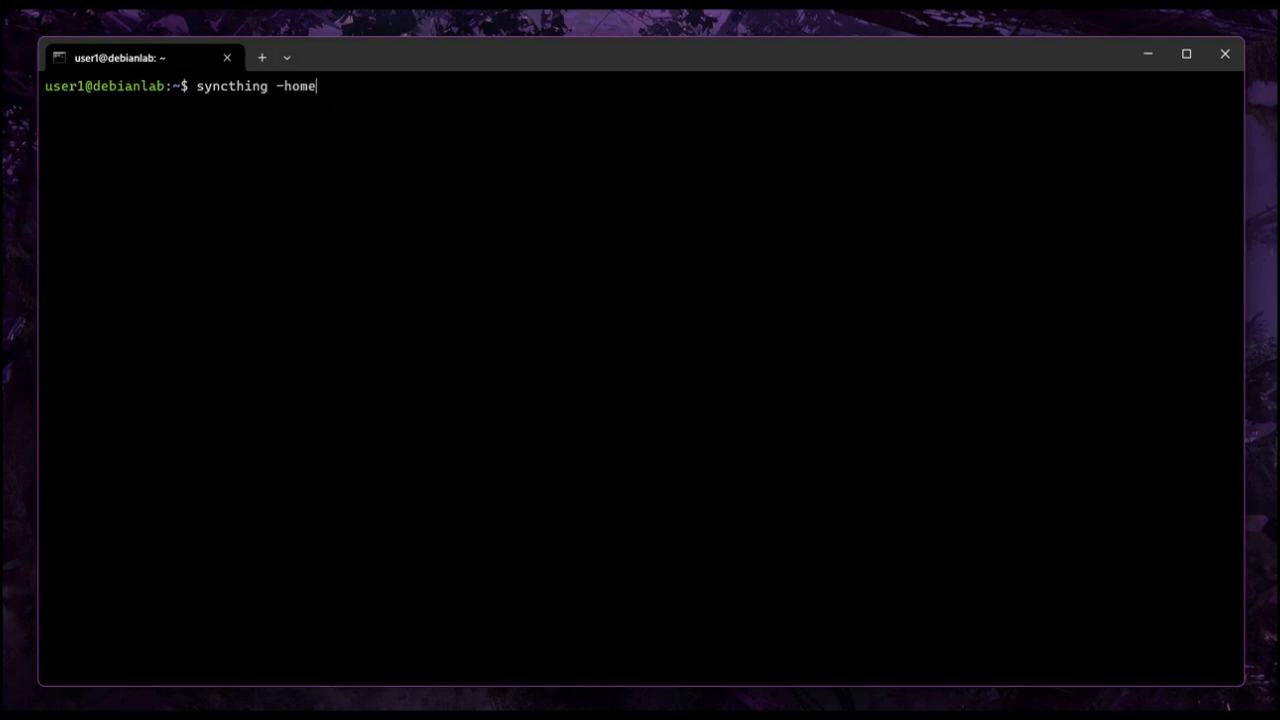
pyautogui.write('=/home/user1/')
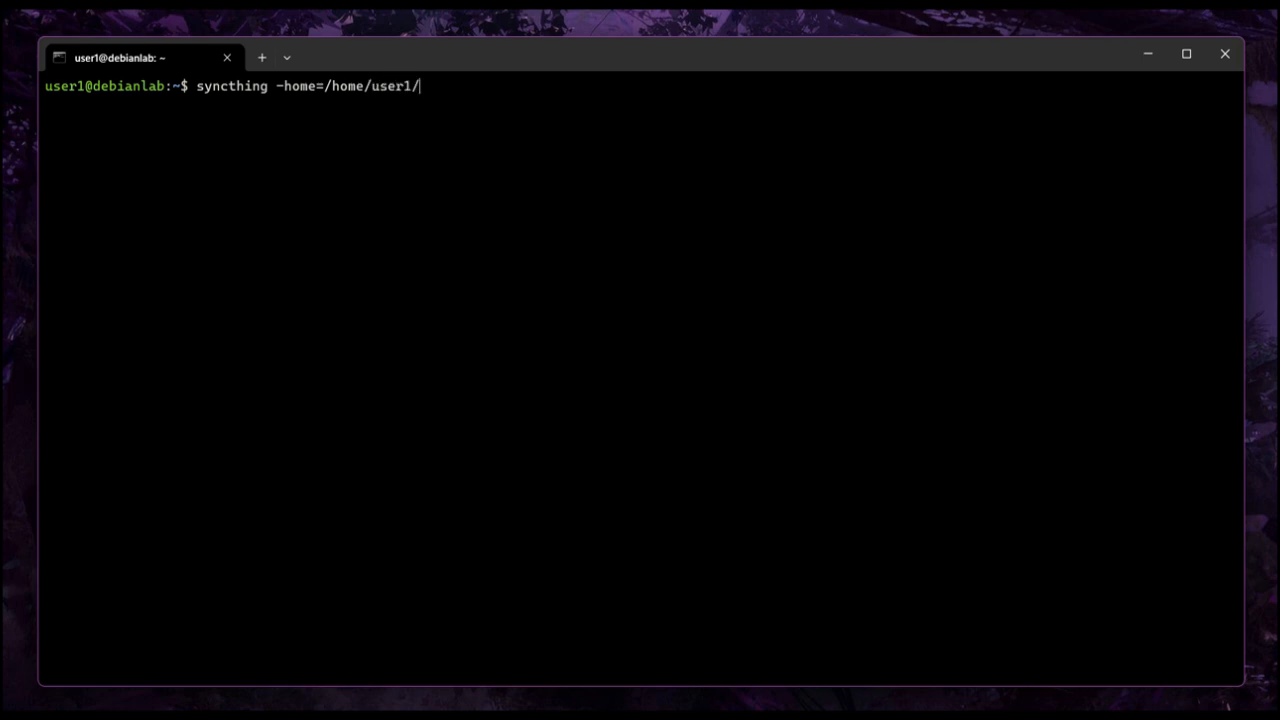
pyautogui.write('.config/syncthing')
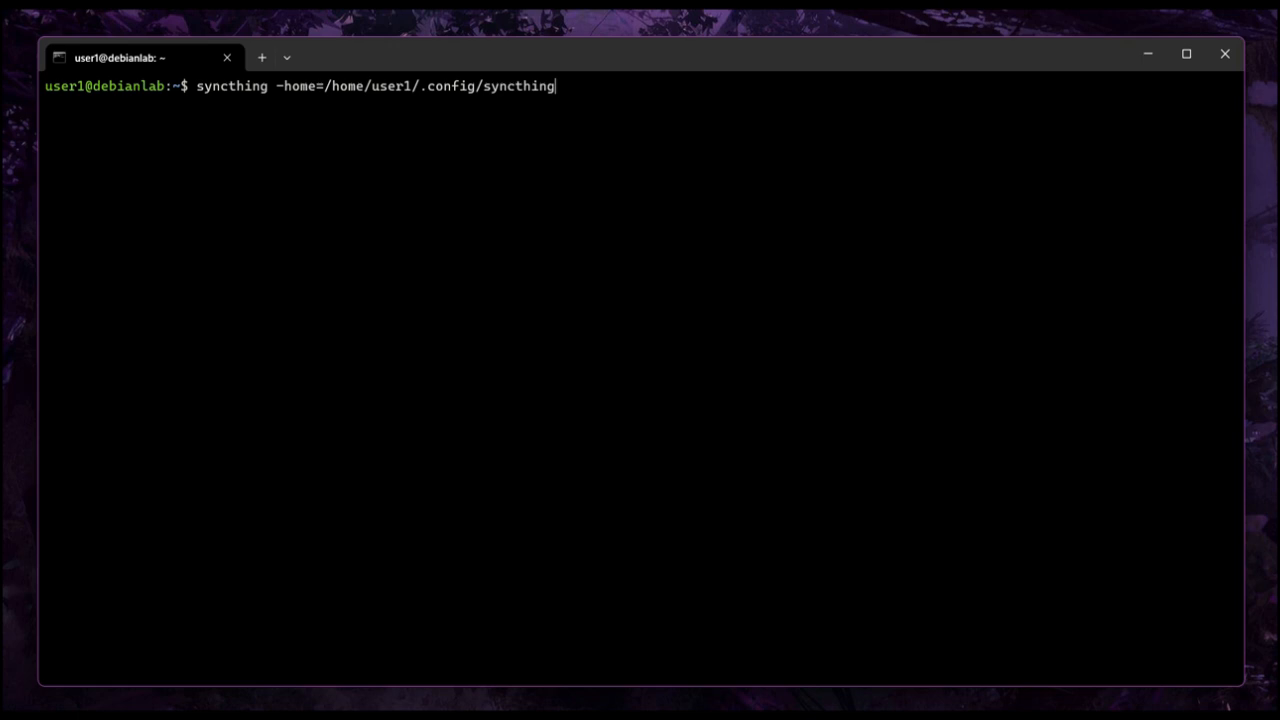
pyautogui.moveTo(197, 88); pyautogui.dragTo(422, 88)
pyautogui.click(440, 90)
pyautogui.press('BackSpace')
pyautogui.press('BackSpace')
pyautogui.press('BackSpace')
pyautogui.press('Return')
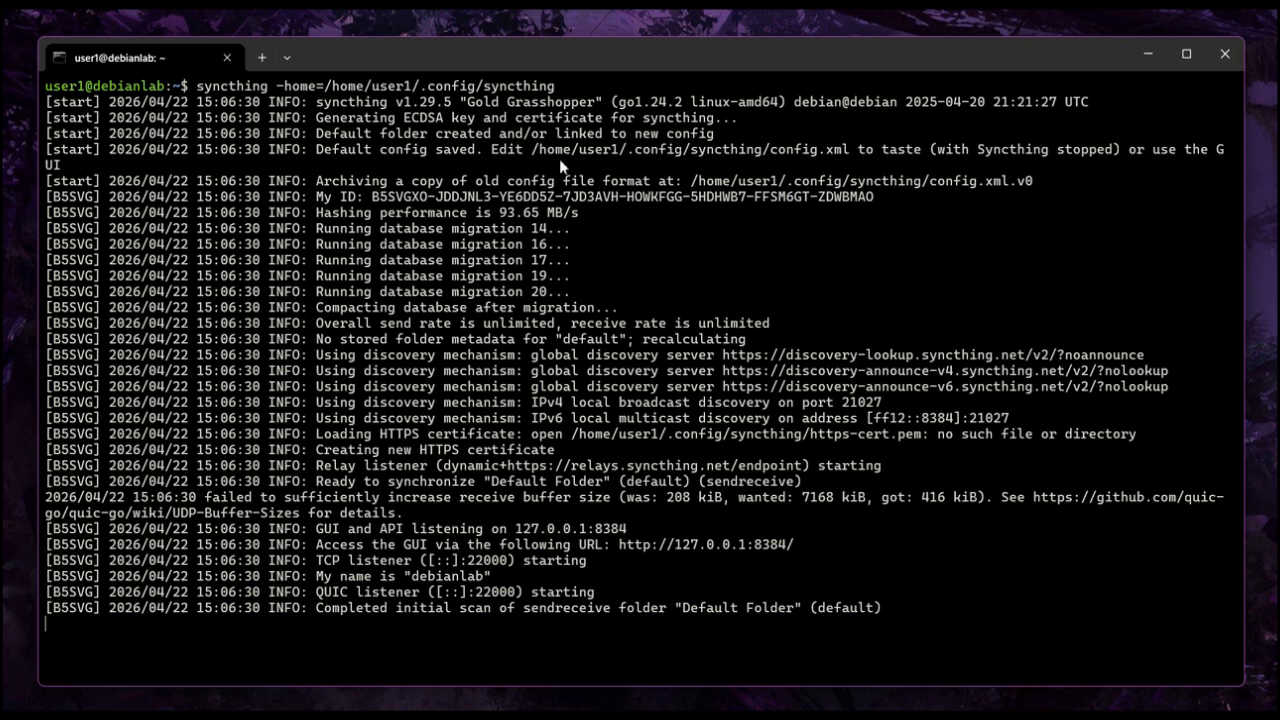
# - Stop the running syncthing process and clear the terminal
pyautogui.moveTo(318, 151); pyautogui.dragTo(1218, 150)
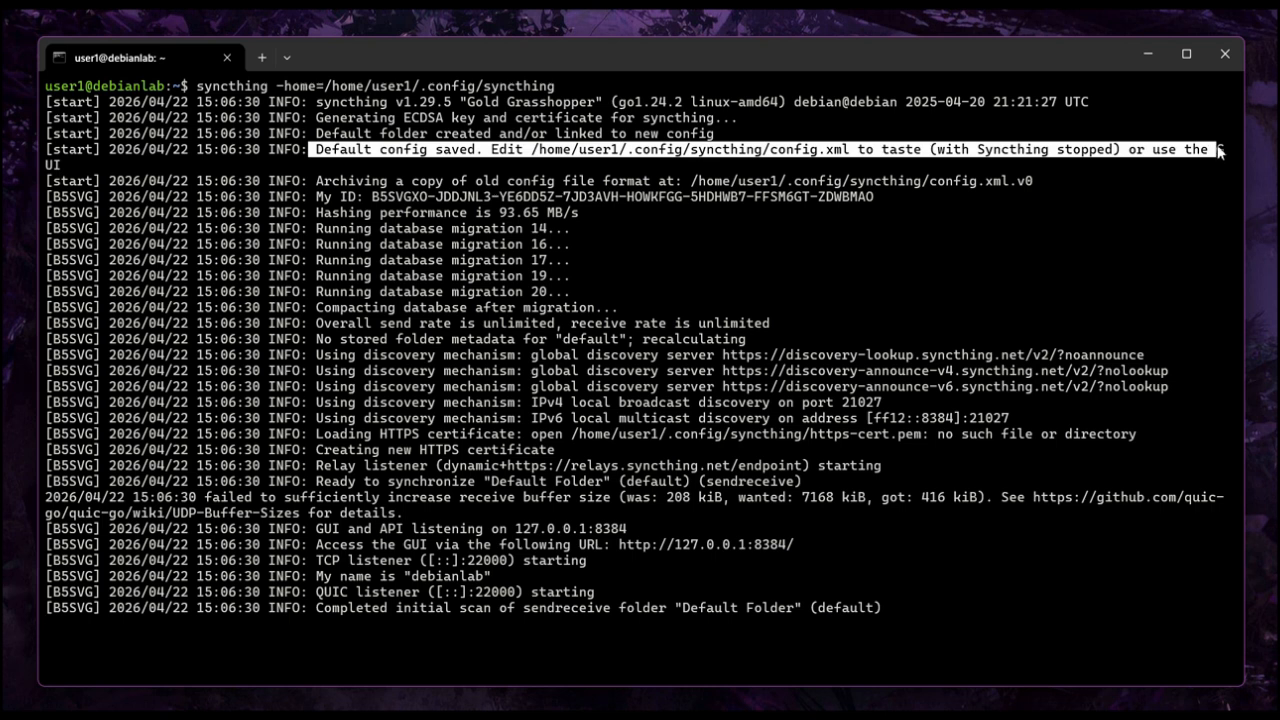
pyautogui.click(1008, 241)
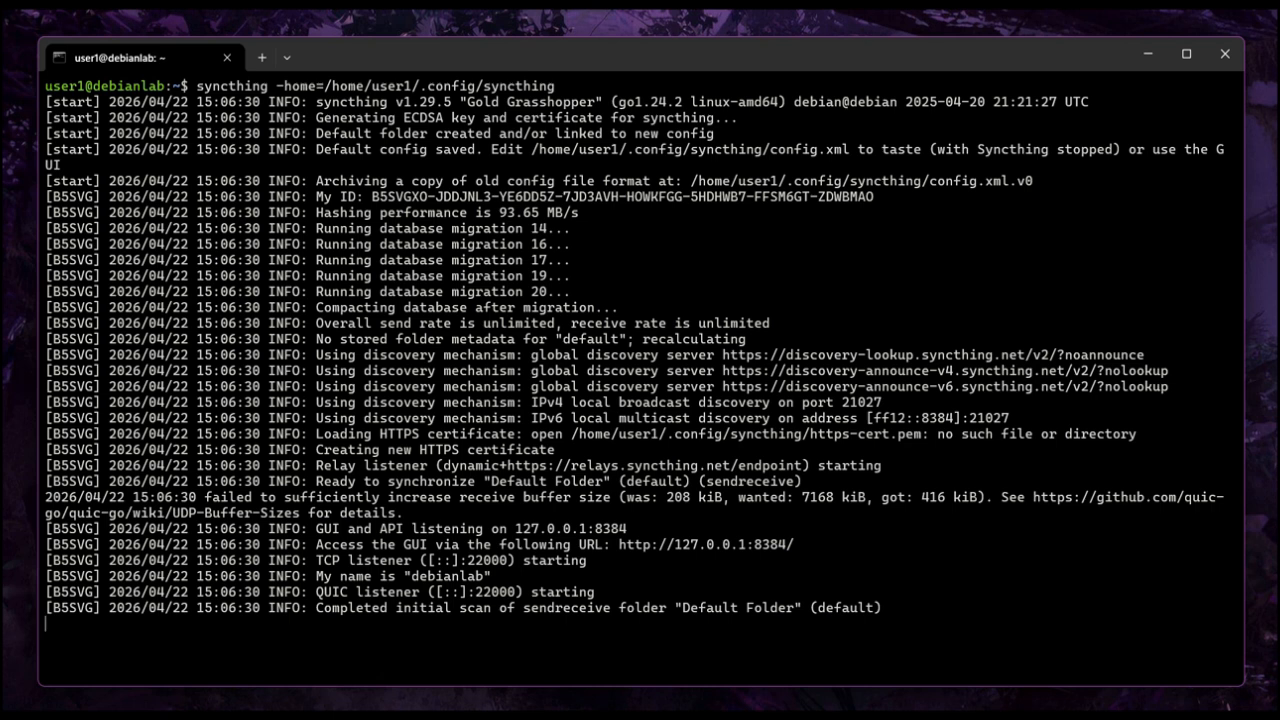
pyautogui.hotkey('ctrl', 'c')
pyautogui.hotkey('ctrl', 'c')
pyautogui.hotkey('ctrl', 'c')
pyautogui.write('clear')
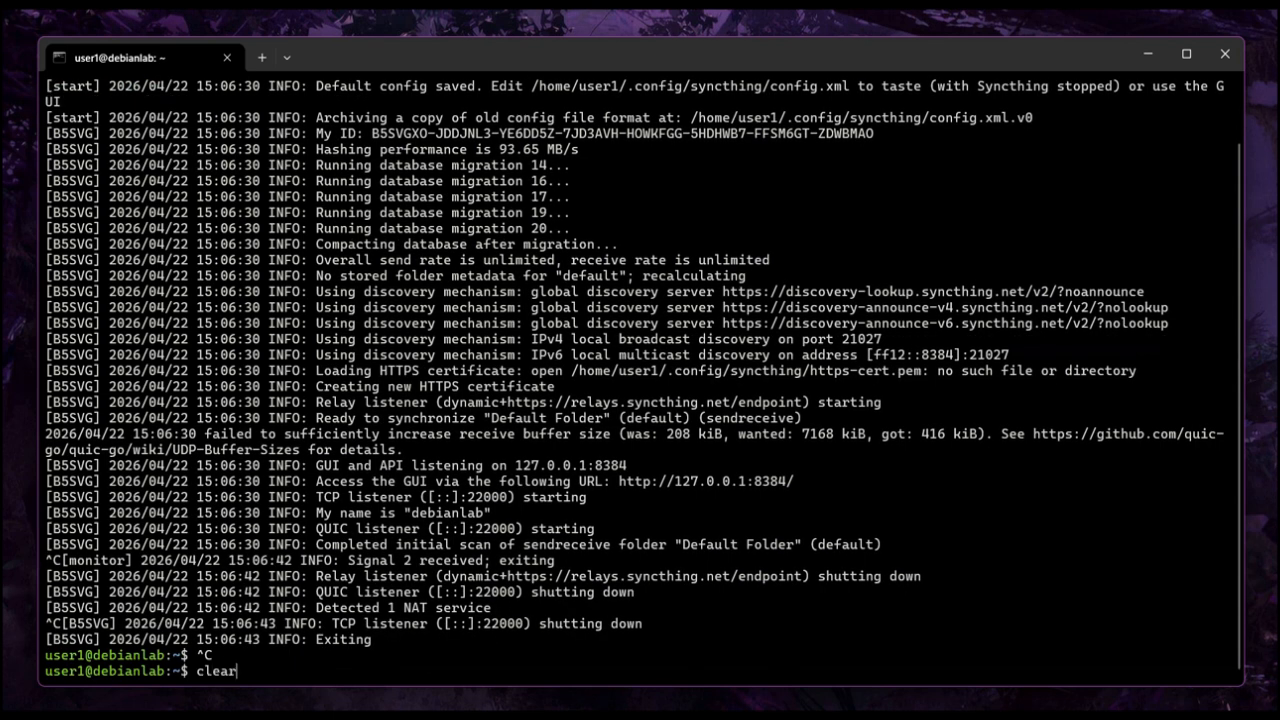
pyautogui.press('Return')
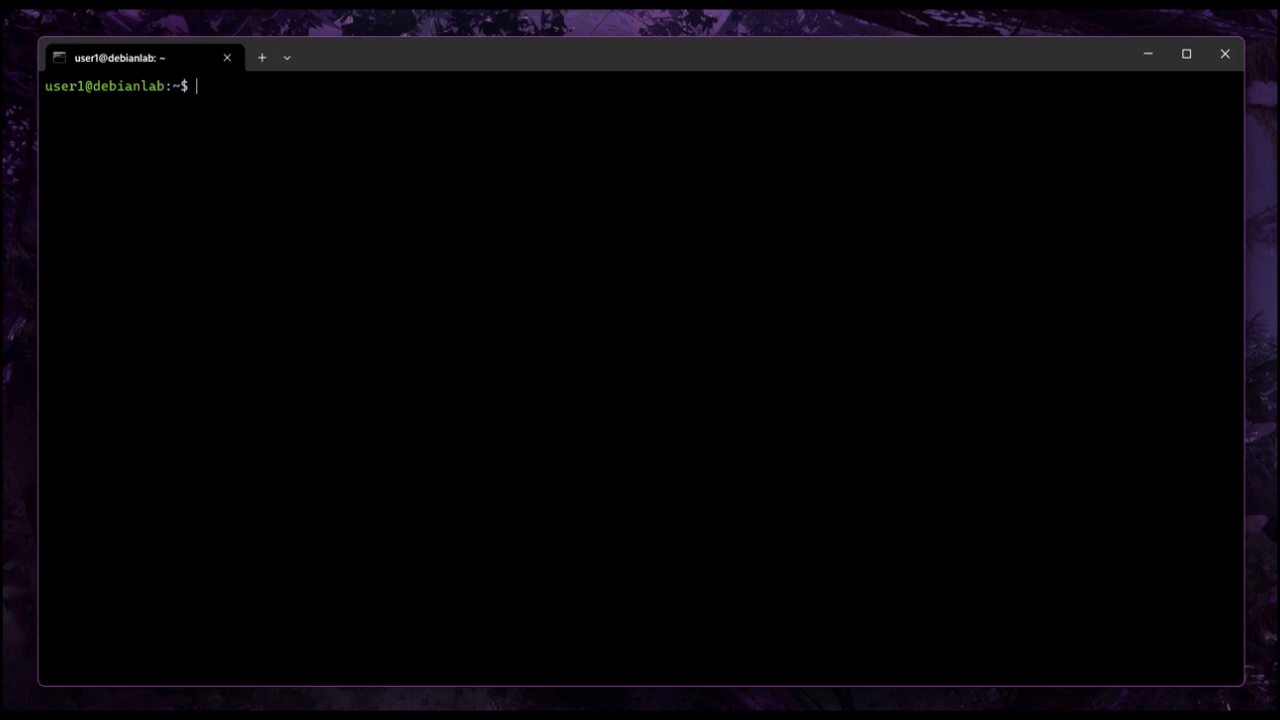
# - Open /home/user1/.config/syncthing/config.xml in nano with sudo
pyautogui.write('nano /home/')
pyautogui.press('Left')
pyautogui.press('Left')
pyautogui.press('Left')
pyautogui.press('Left')
pyautogui.press('Left')
pyautogui.press('Left')
pyautogui.press('Left')
pyautogui.press('Left')
pyautogui.press('Left')
pyautogui.press('Left')
pyautogui.press('Left')
pyautogui.press('Left')
pyautogui.write('sudo')
pyautogui.press('Right')
pyautogui.press('Right')
pyautogui.press('Right')
pyautogui.press('Right')
pyautogui.press('Right')
pyautogui.press('Right')
pyautogui.press('Right')
pyautogui.press('Right')
pyautogui.press('Right')
pyautogui.press('Right')
pyautogui.press('Right')
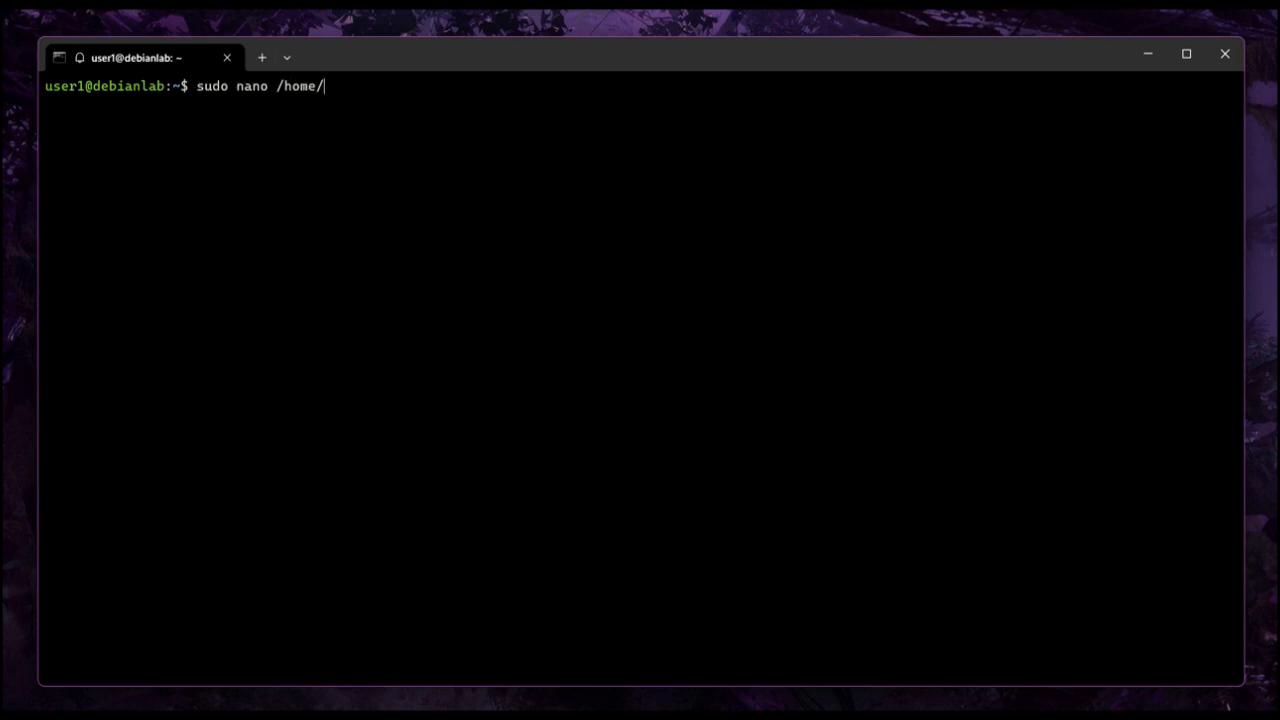
pyautogui.write('u')
pyautogui.press('BackSpace')
pyautogui.write('use')
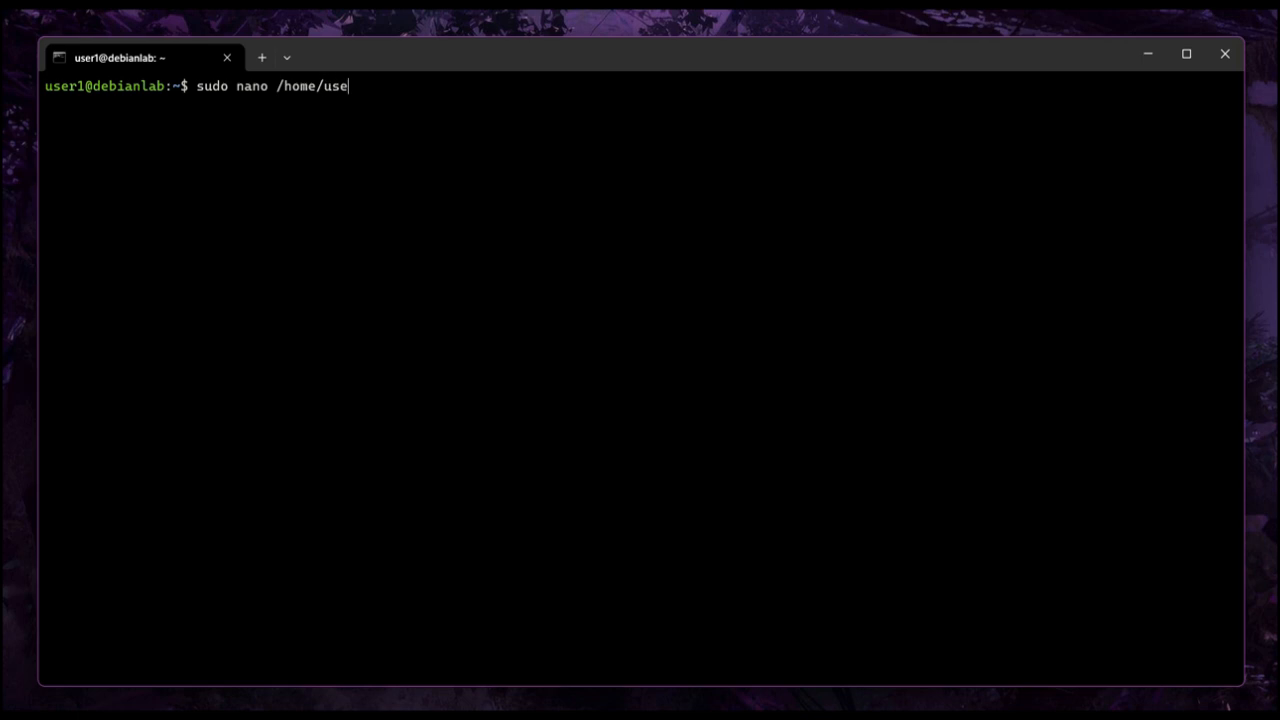
pyautogui.write('r1/.config/syncthing/')
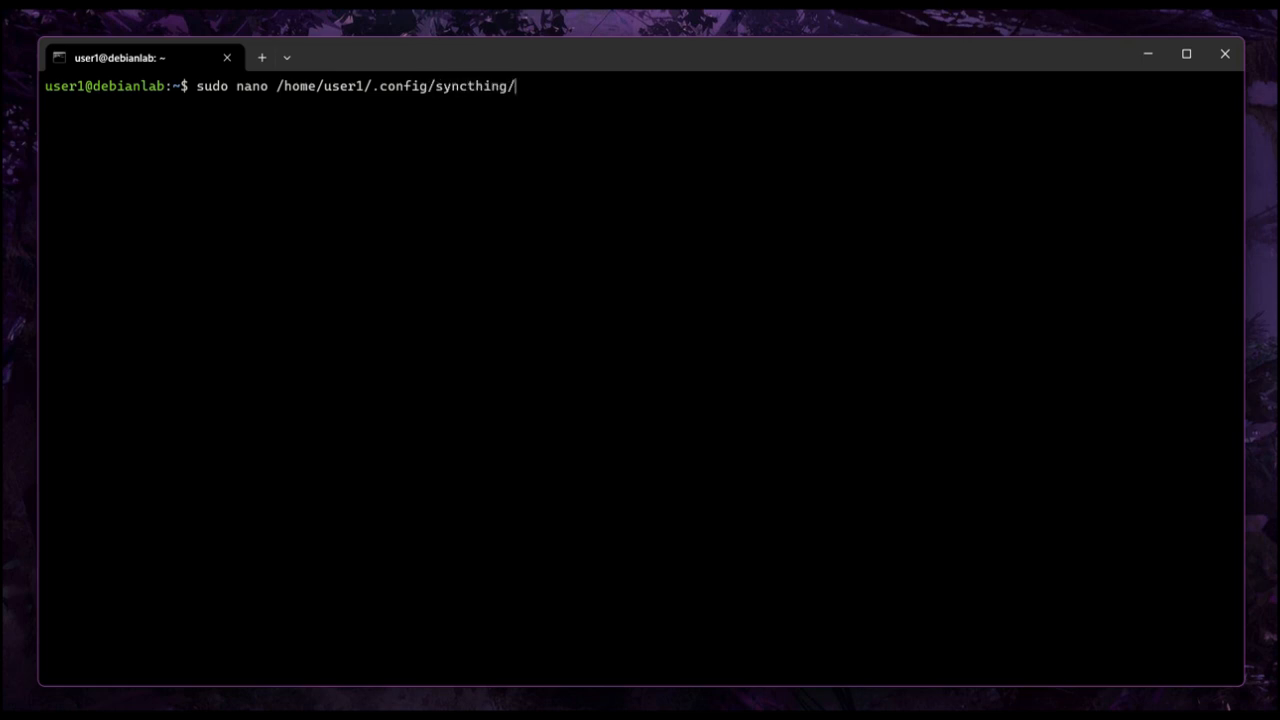
pyautogui.write('config')
pyautogui.write('.xml')
pyautogui.press('Return')
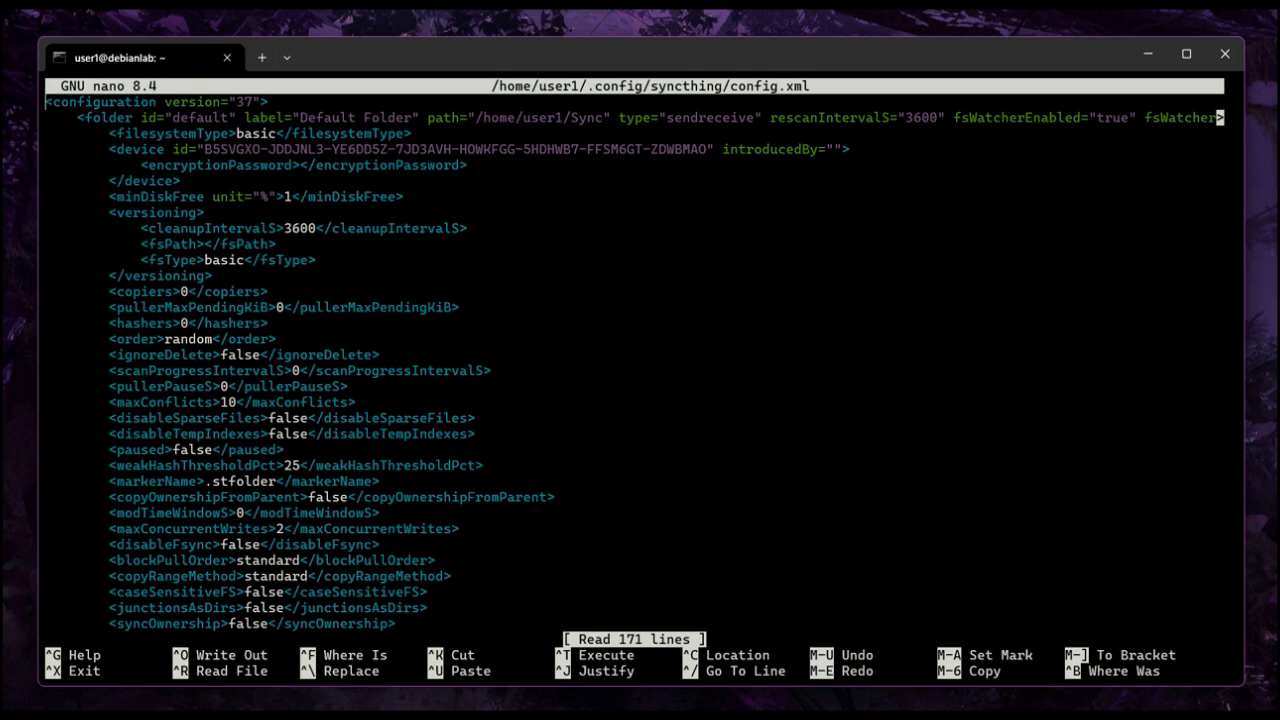
# - Change the gui address in config.xml to 0.0.0.0:8384
pyautogui.click(46, 117)
pyautogui.press('Down')
pyautogui.press('Down')
pyautogui.press('Down')
pyautogui.press('Down')
pyautogui.press('Down')
pyautogui.press('Down')
pyautogui.press('Down')
pyautogui.press('Down')
pyautogui.press('Down')
pyautogui.press('Down')
pyautogui.press('Down')
pyautogui.press('Down')
pyautogui.press('Down')
pyautogui.press('Down')
pyautogui.press('Down')
pyautogui.press('Down')
pyautogui.press('Down')
pyautogui.press('Down')
pyautogui.press('Down')
pyautogui.press('Down')
pyautogui.press('Down')
pyautogui.press('Down')
pyautogui.press('Down')
pyautogui.press('Down')
pyautogui.press('Down')
pyautogui.press('Down')
pyautogui.press('Down')
pyautogui.press('Down')
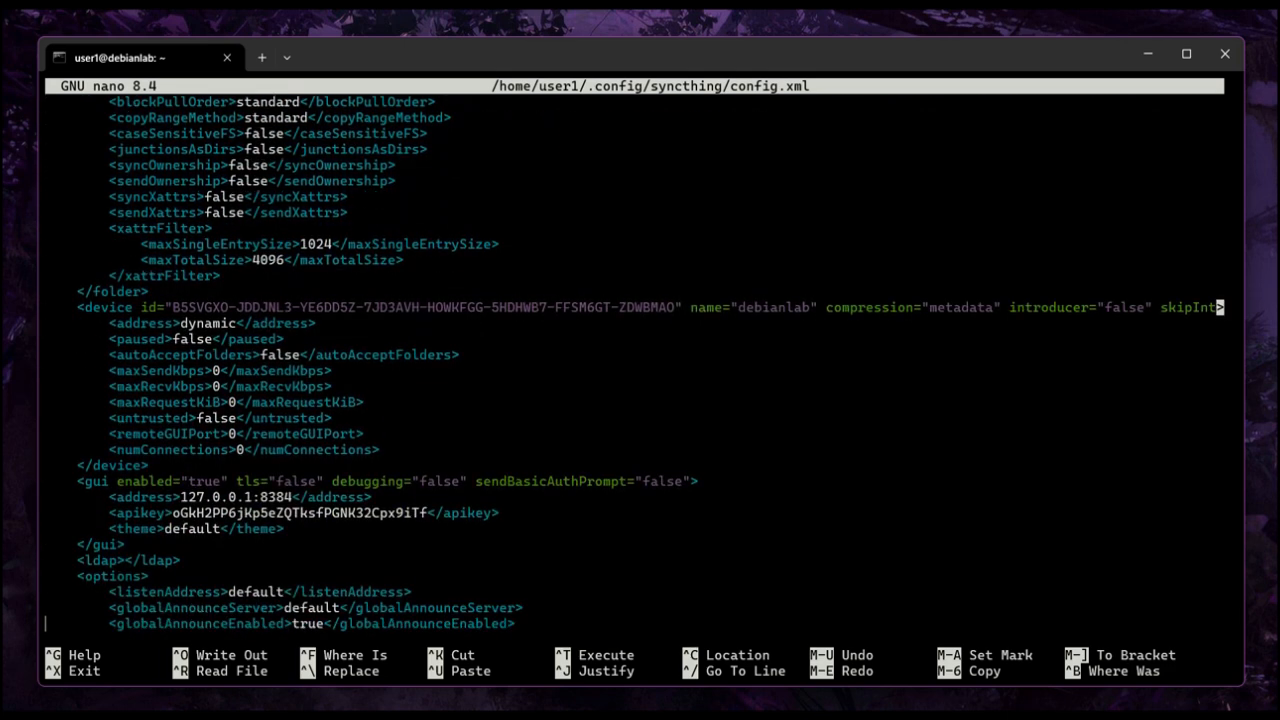
pyautogui.click(46, 528)
pyautogui.click(53, 449)
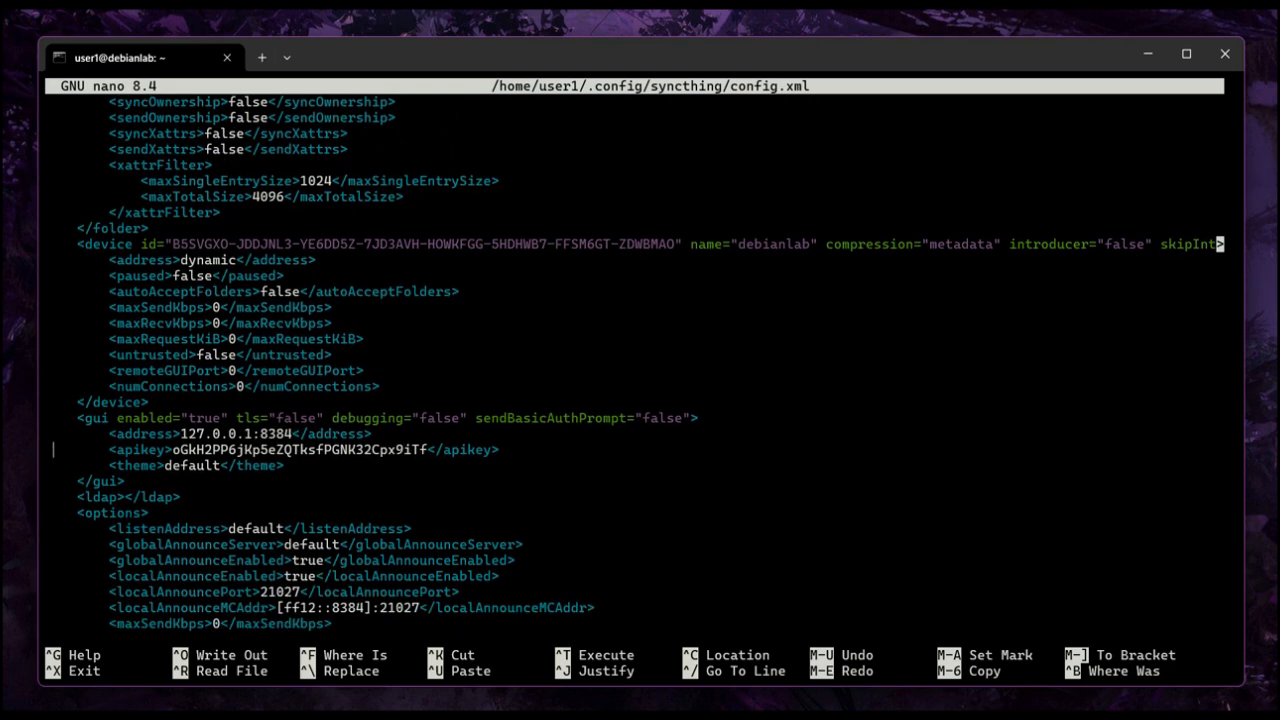
pyautogui.click(100, 433)
pyautogui.press('Right')
pyautogui.press('Right')
pyautogui.press('Right')
pyautogui.press('Right')
pyautogui.press('Right')
pyautogui.press('Right')
pyautogui.press('Right')
pyautogui.press('Right')
pyautogui.press('Right')
pyautogui.press('Right')
pyautogui.press('Right')
pyautogui.press('Right')
pyautogui.press('Right')
pyautogui.press('Right')
pyautogui.press('Right')
pyautogui.press('Right')
pyautogui.press('Right')
pyautogui.press('Right')
pyautogui.moveTo(105, 434); pyautogui.dragTo(372, 436)
pyautogui.press('Left')
pyautogui.press('Left')
pyautogui.press('Left')
pyautogui.press('Left')
pyautogui.press('Left')
pyautogui.press('Left')
pyautogui.press('Left')
pyautogui.press('Left')
pyautogui.press('Left')
pyautogui.press('Left')
pyautogui.press('Left')
pyautogui.press('Left')
pyautogui.press('Left')
pyautogui.press('Left')
pyautogui.press('Left')
pyautogui.press('BackSpace')
pyautogui.press('BackSpace')
pyautogui.press('BackSpace')
pyautogui.press('BackSpace')
pyautogui.press('BackSpace')
pyautogui.press('BackSpace')
pyautogui.press('BackSpace')
pyautogui.press('BackSpace')
pyautogui.press('BackSpace')
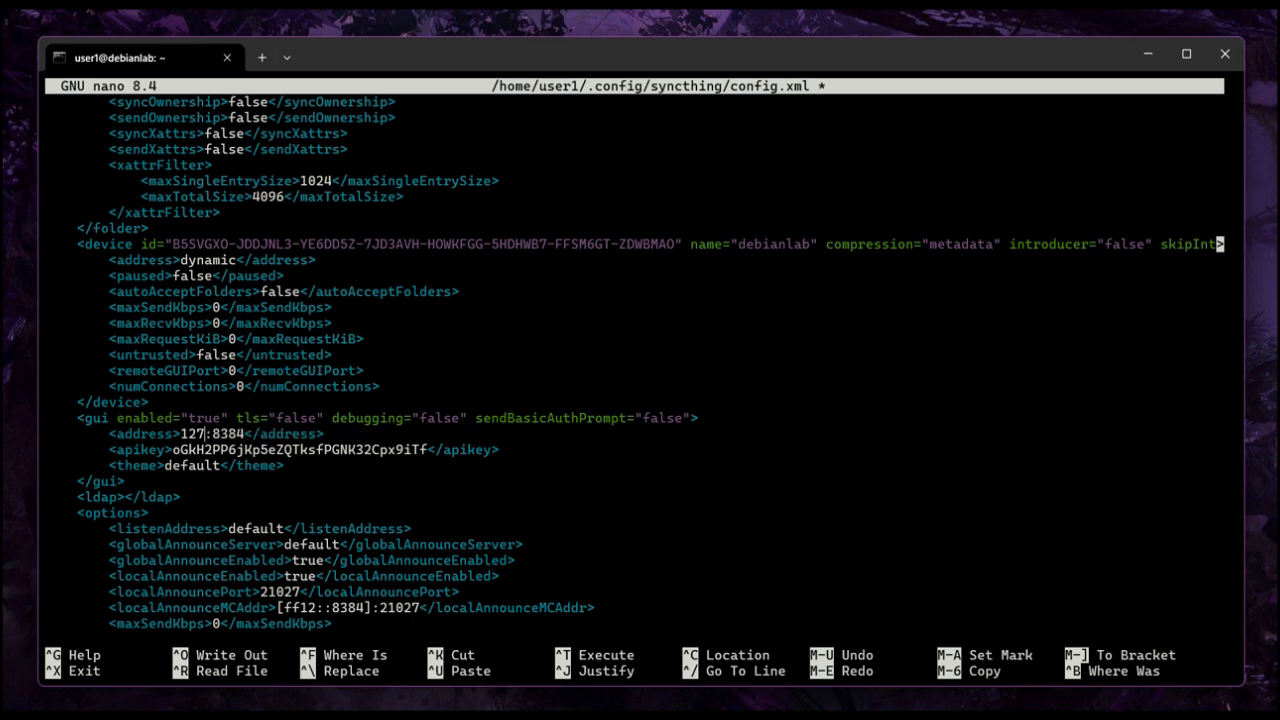
pyautogui.write('0.0.0.0')
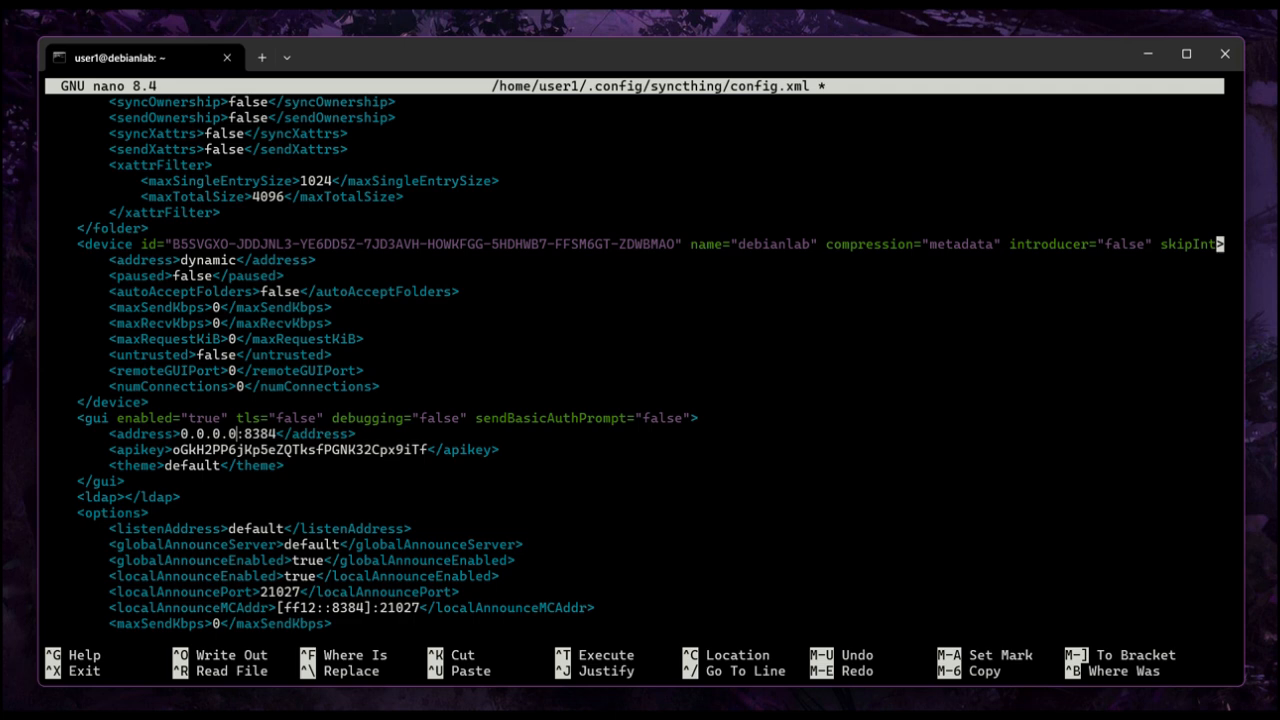
# - Save config.xml and exit nano
pyautogui.hotkey('ctrl', 'o')
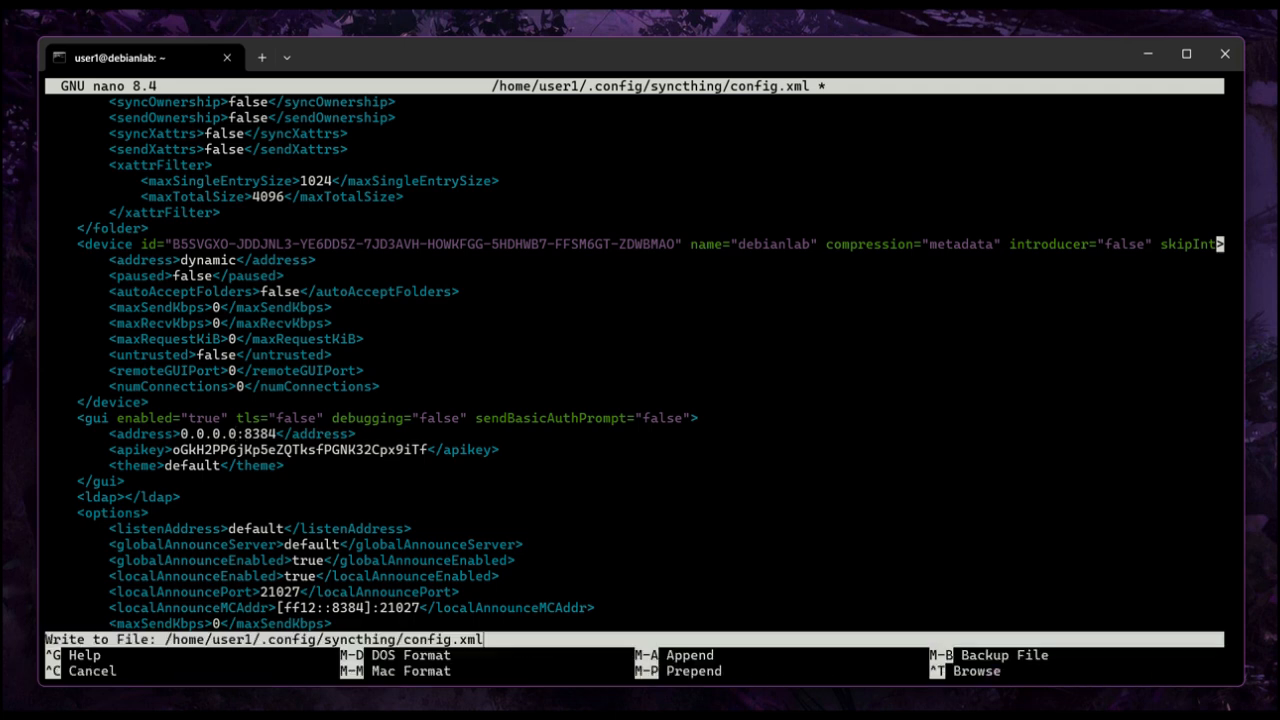
pyautogui.press('Return')
pyautogui.hotkey('ctrl', 'x')
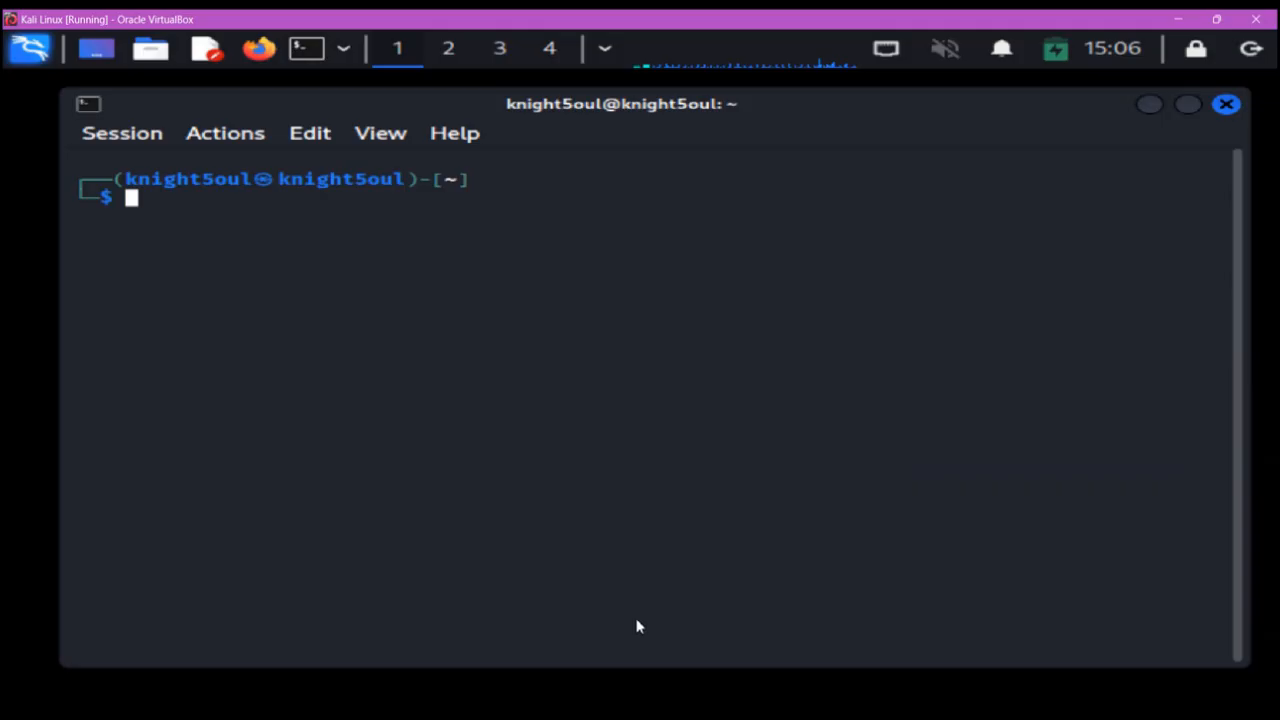
# - On the Kali machine, open the user's .config/syncthing/config.xml in nano with sudo
pyautogui.write('sudo nano')
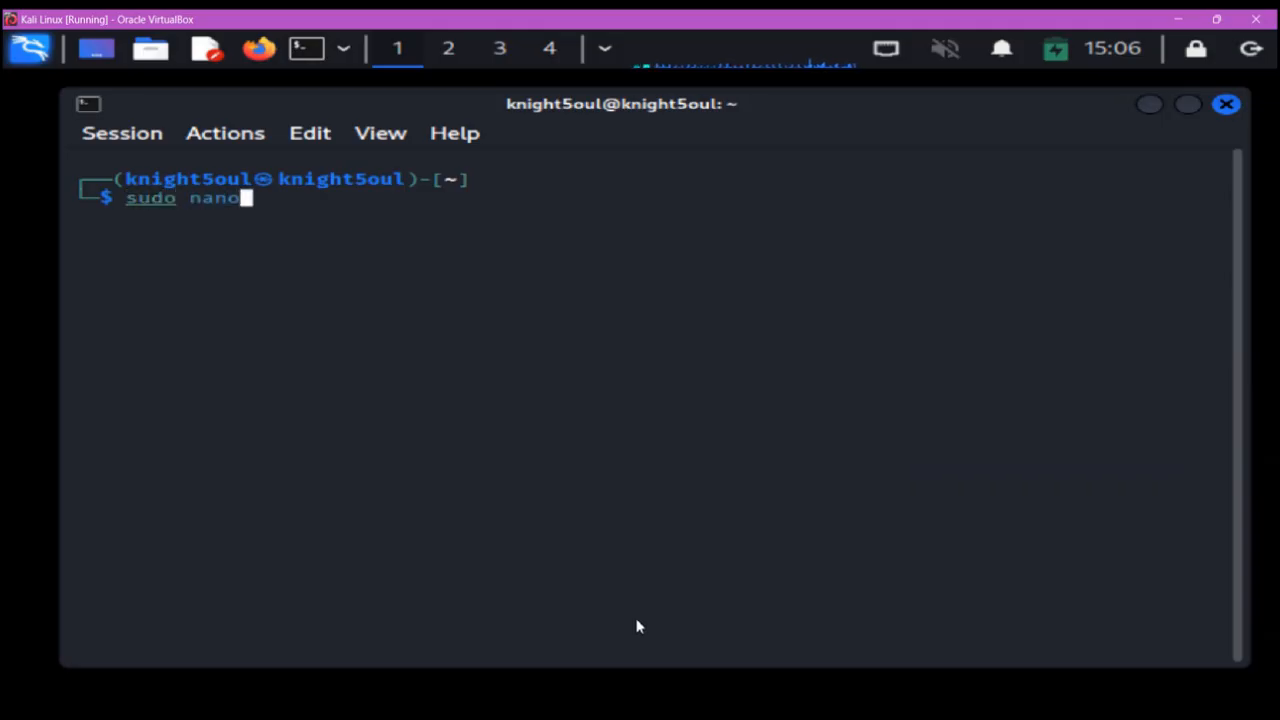
pyautogui.write(' /ho')
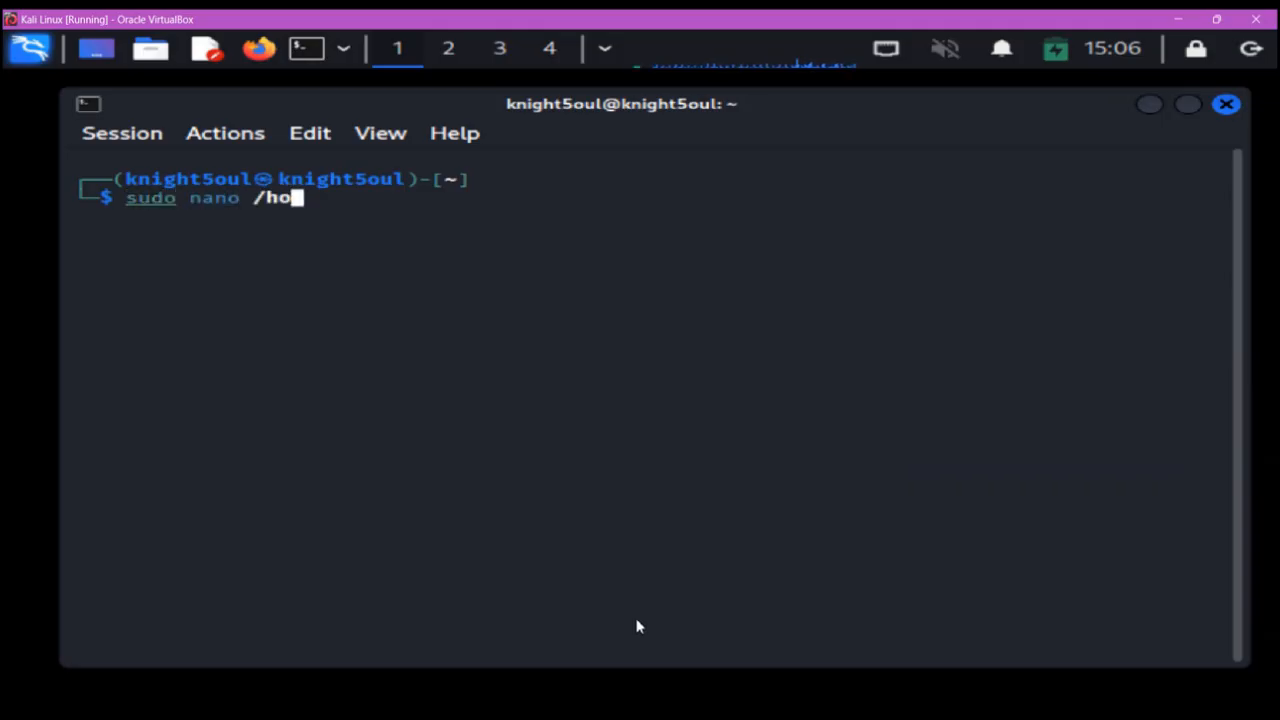
pyautogui.write('me/knight5oul/')
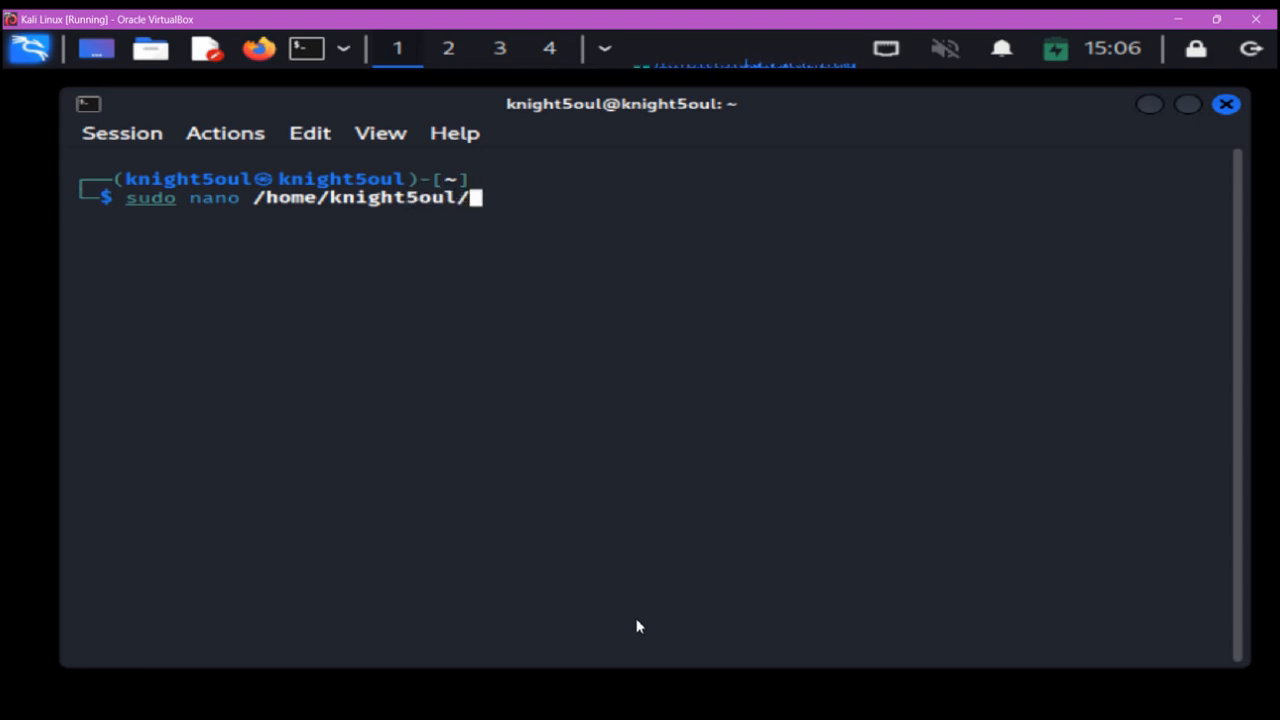
pyautogui.write('.co')
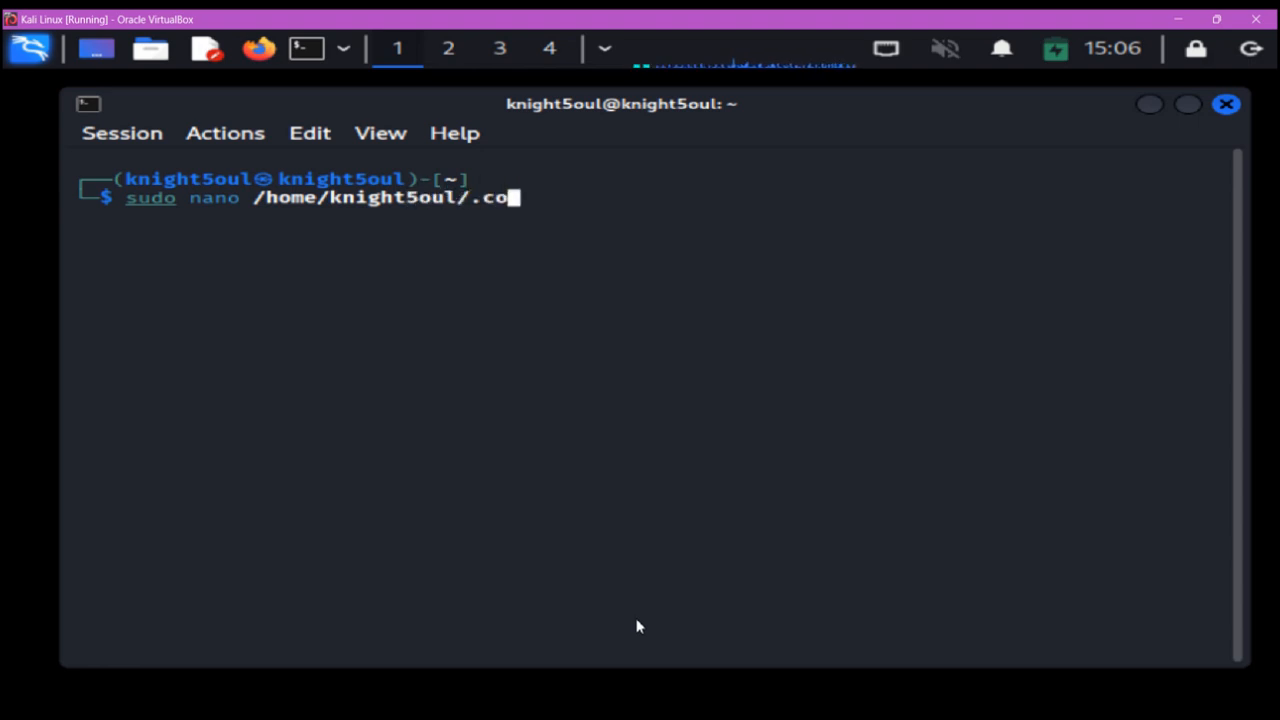
pyautogui.write('nfig/')
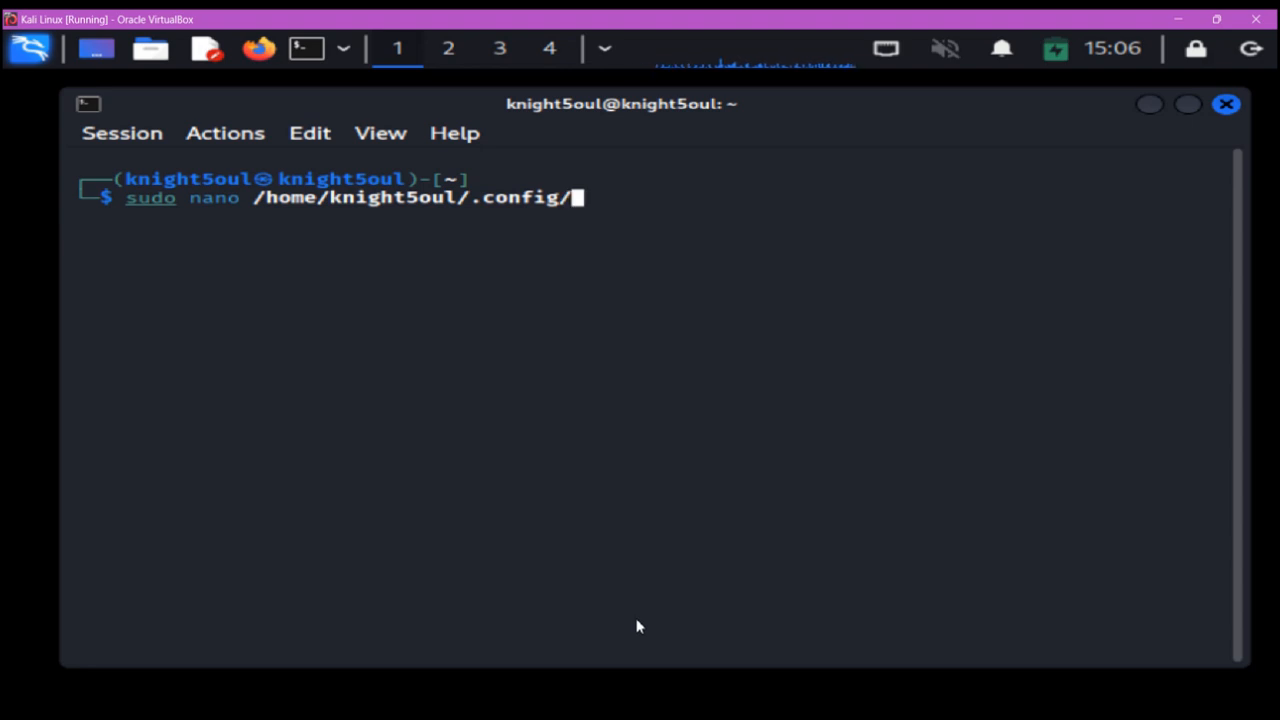
pyautogui.write('syncrthi')
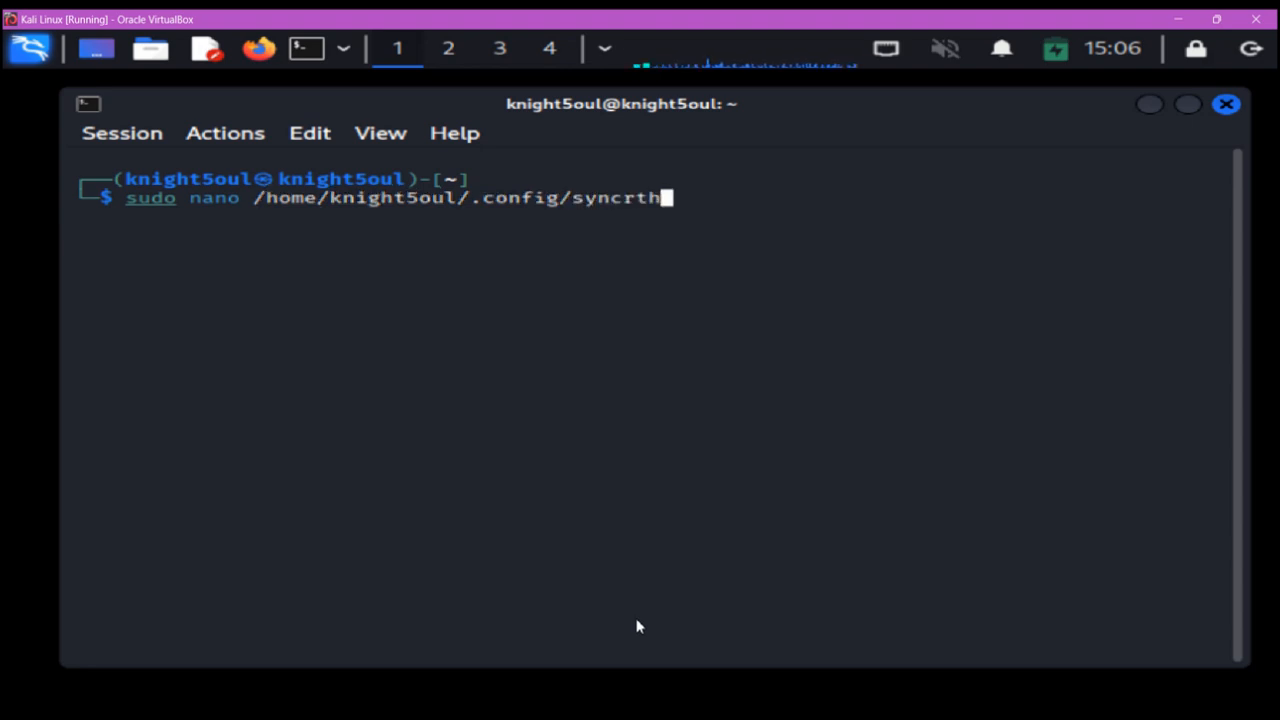
pyautogui.press('BackSpace')
pyautogui.press('BackSpace')
pyautogui.press('BackSpace')
pyautogui.press('BackSpace')
pyautogui.write('thing')
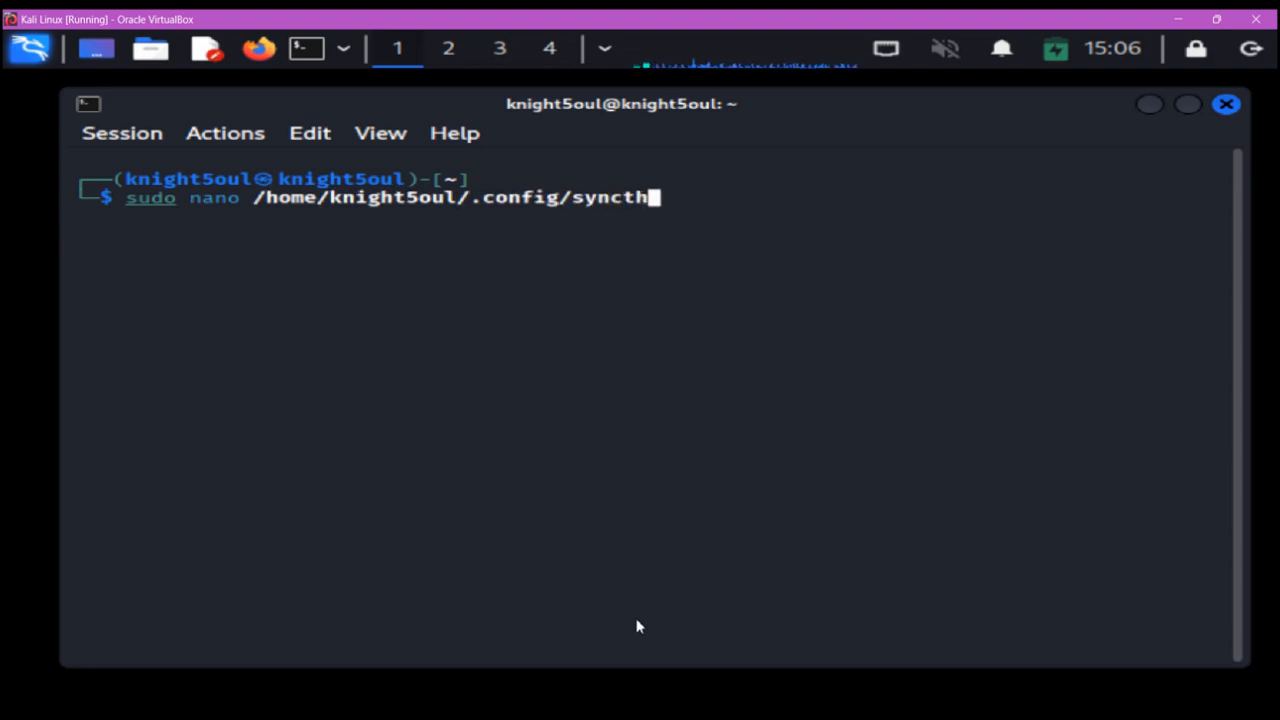
pyautogui.write('/')
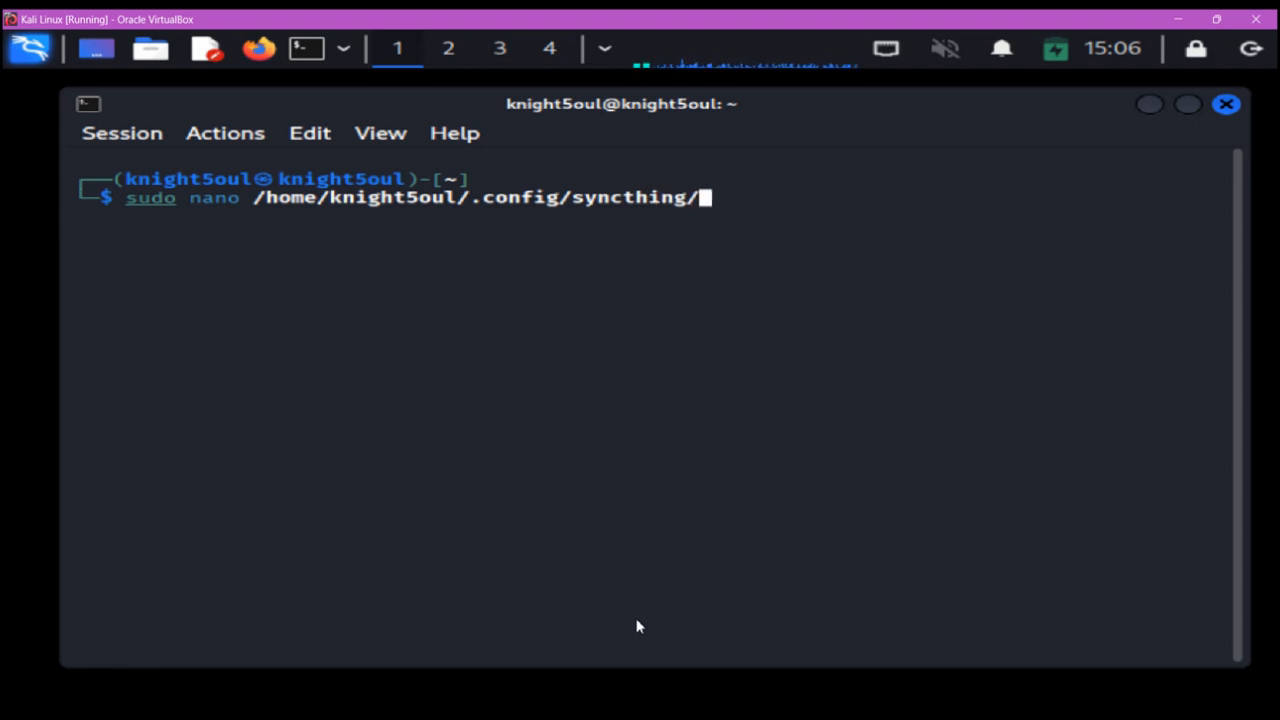
pyautogui.write('config.xml')
pyautogui.press('Return')
# - Change the gui address in the Kali config.xml to 0.0.0.0:8384
pyautogui.press('Down')
pyautogui.press('Down')
pyautogui.press('Down')
pyautogui.press('Down')
pyautogui.press('Down')
pyautogui.press('Down')
pyautogui.press('Down')
pyautogui.press('Down')
pyautogui.press('Down')
pyautogui.press('Down')
pyautogui.press('Down')
pyautogui.press('Down')
pyautogui.press('Down')
pyautogui.press('Down')
pyautogui.press('Down')
pyautogui.press('Down')
pyautogui.press('Down')
pyautogui.press('Down')
pyautogui.press('Down')
pyautogui.press('Down')
pyautogui.press('Down')
pyautogui.press('Down')
pyautogui.press('Down')
pyautogui.press('Down')
pyautogui.press('Down')
pyautogui.press('Down')
pyautogui.press('Down')
pyautogui.press('Down')
pyautogui.press('Down')
pyautogui.press('Down')
pyautogui.press('Down')
pyautogui.press('Down')
pyautogui.press('Down')
pyautogui.press('Down')
pyautogui.press('Down')
pyautogui.press('Down')
pyautogui.press('Down')
pyautogui.press('Down')
pyautogui.press('Down')
pyautogui.press('Down')
pyautogui.press('Down')
pyautogui.press('Down')
pyautogui.press('Down')
pyautogui.press('Down')
pyautogui.press('Down')
pyautogui.press('Up')
pyautogui.press('Up')
pyautogui.press('Up')
pyautogui.press('Up')
pyautogui.press('Up')
pyautogui.press('Up')
pyautogui.press('Up')
pyautogui.press('Right')
pyautogui.press('Right')
pyautogui.press('Right')
pyautogui.press('Right')
pyautogui.press('Right')
pyautogui.press('Right')
pyautogui.press('Right')
pyautogui.press('Right')
pyautogui.press('Right')
pyautogui.press('Right')
pyautogui.press('Right')
pyautogui.press('Right')
pyautogui.press('Right')
pyautogui.press('Right')
pyautogui.press('Right')
pyautogui.press('Right')
pyautogui.press('Right')
pyautogui.press('Right')
pyautogui.press('Right')
pyautogui.press('Right')
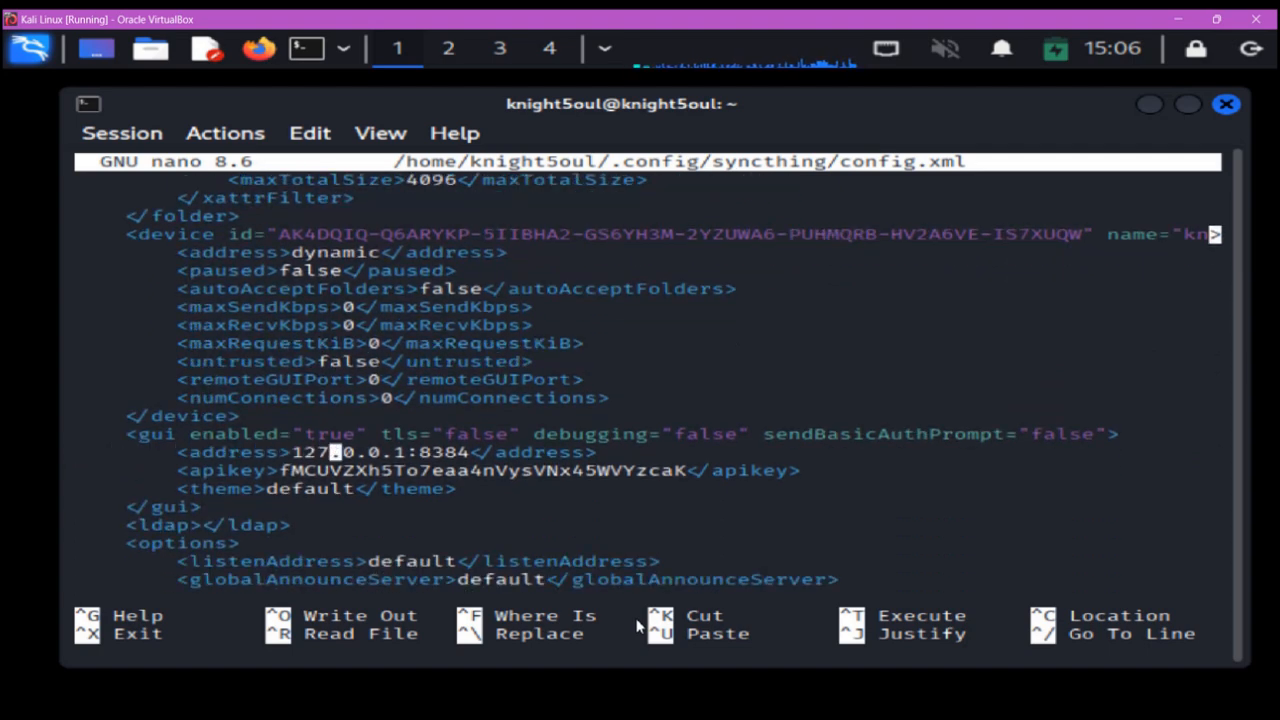
pyautogui.press('Right')
pyautogui.press('Right')
pyautogui.press('Right')
pyautogui.press('Right')
pyautogui.press('Right')
pyautogui.press('Right')
pyautogui.press('BackSpace')
pyautogui.press('BackSpace')
pyautogui.press('BackSpace')
pyautogui.press('BackSpace')
pyautogui.press('BackSpace')
pyautogui.press('BackSpace')
pyautogui.press('BackSpace')
pyautogui.press('BackSpace')
pyautogui.press('BackSpace')
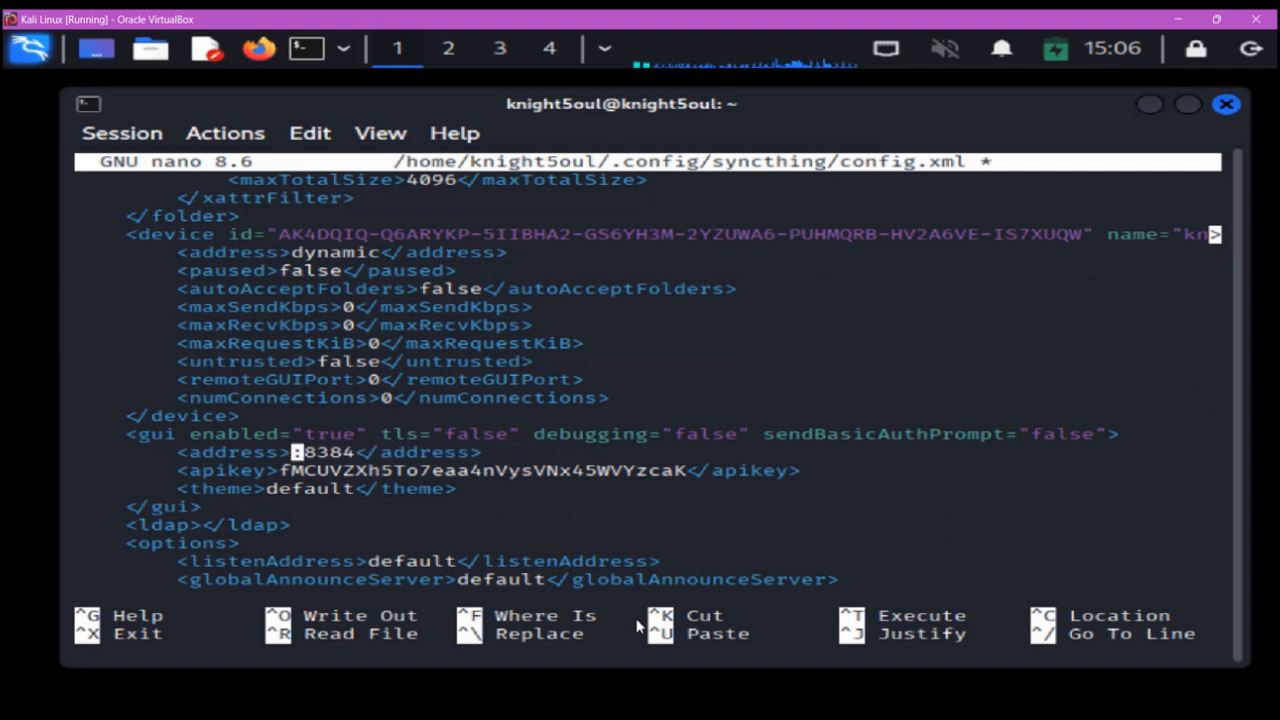
pyautogui.write('0.0.0.0')
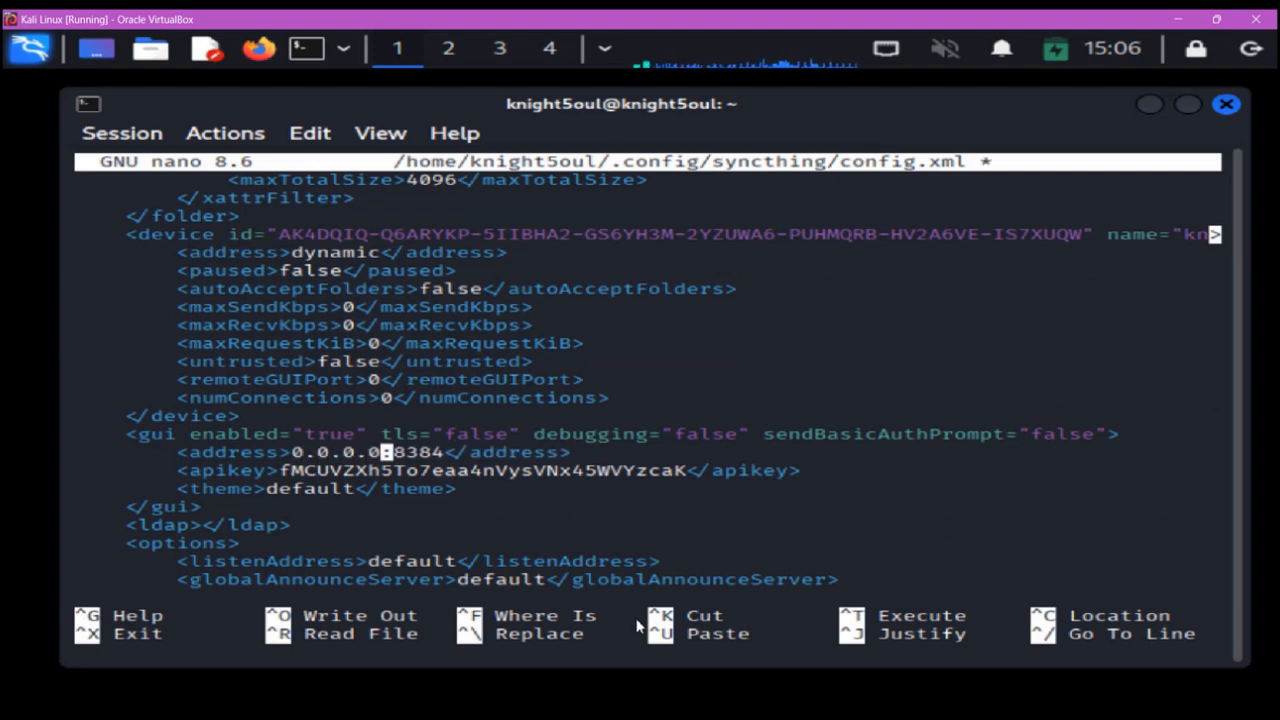
# - Save config.xml, exit nano, and clear the terminal
pyautogui.hotkey('ctrl', 'o')
pyautogui.press('Return')
pyautogui.hotkey('ctrl', 'x')
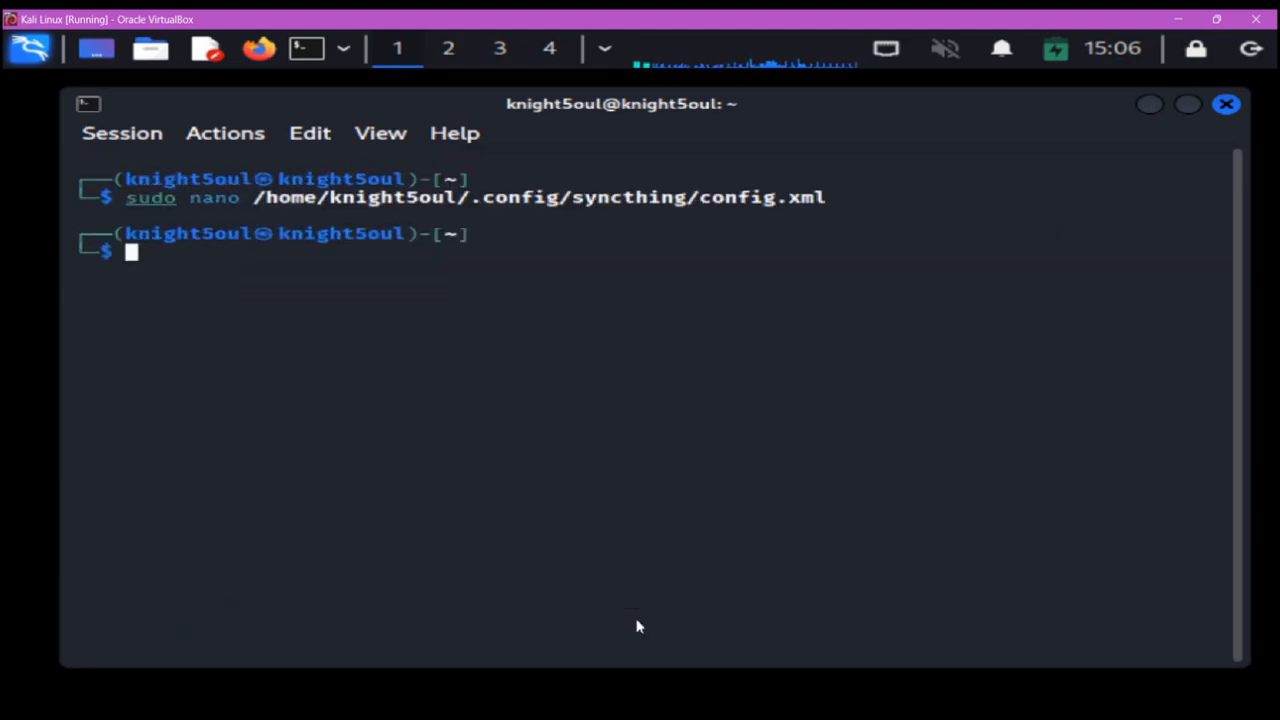
pyautogui.write('clear')
pyautogui.press('Return')
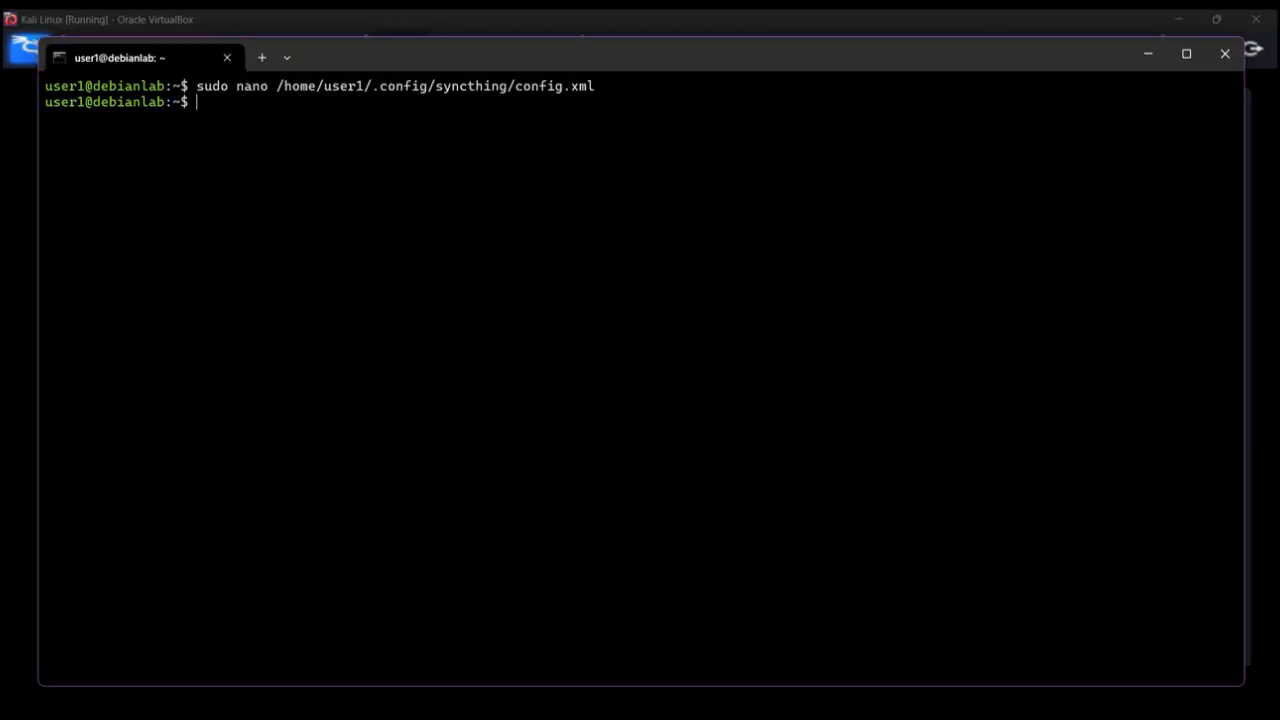
pyautogui.click(1147, 52)
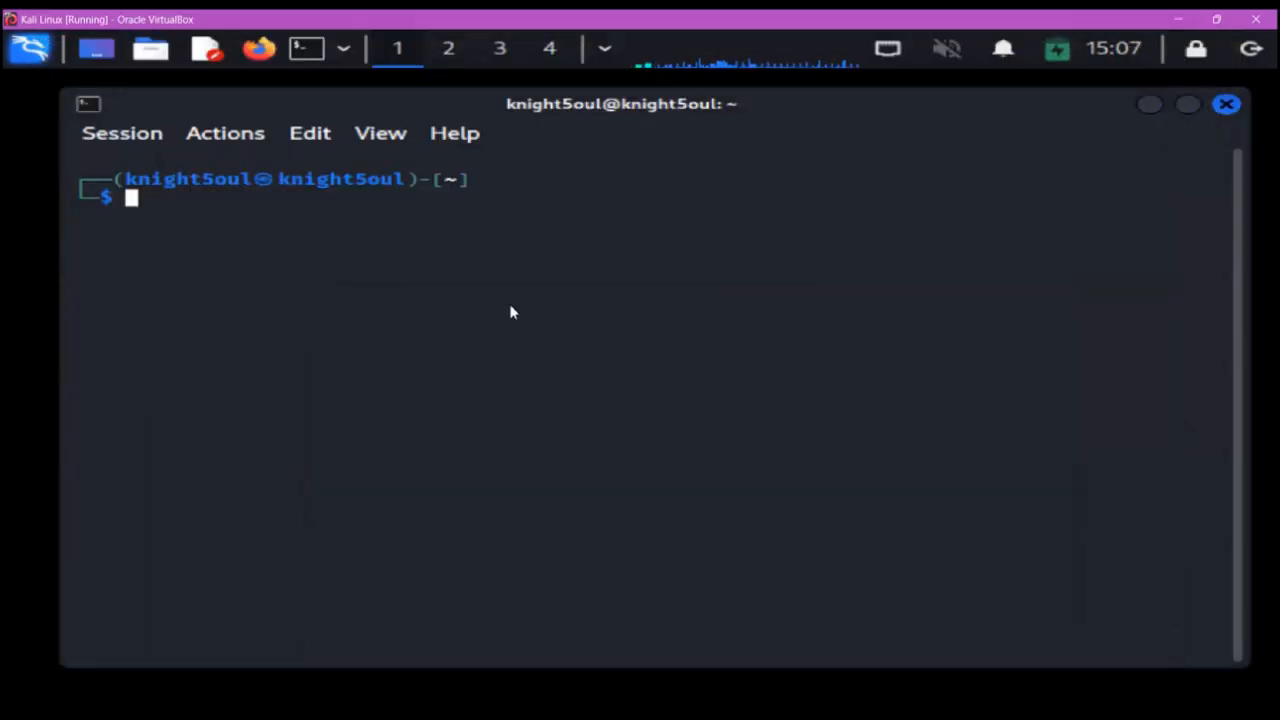
pyautogui.write('sudo sy')
pyautogui.write('stem')
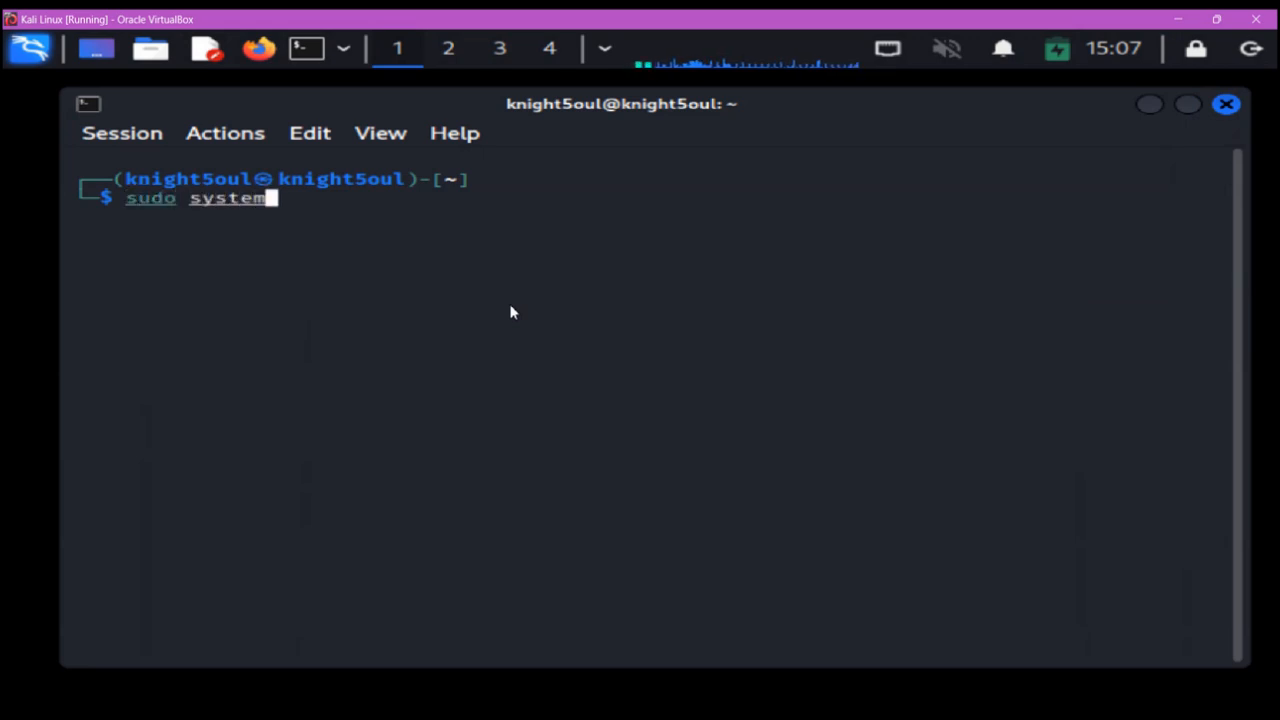
pyautogui.write('ctl enable syncthing')
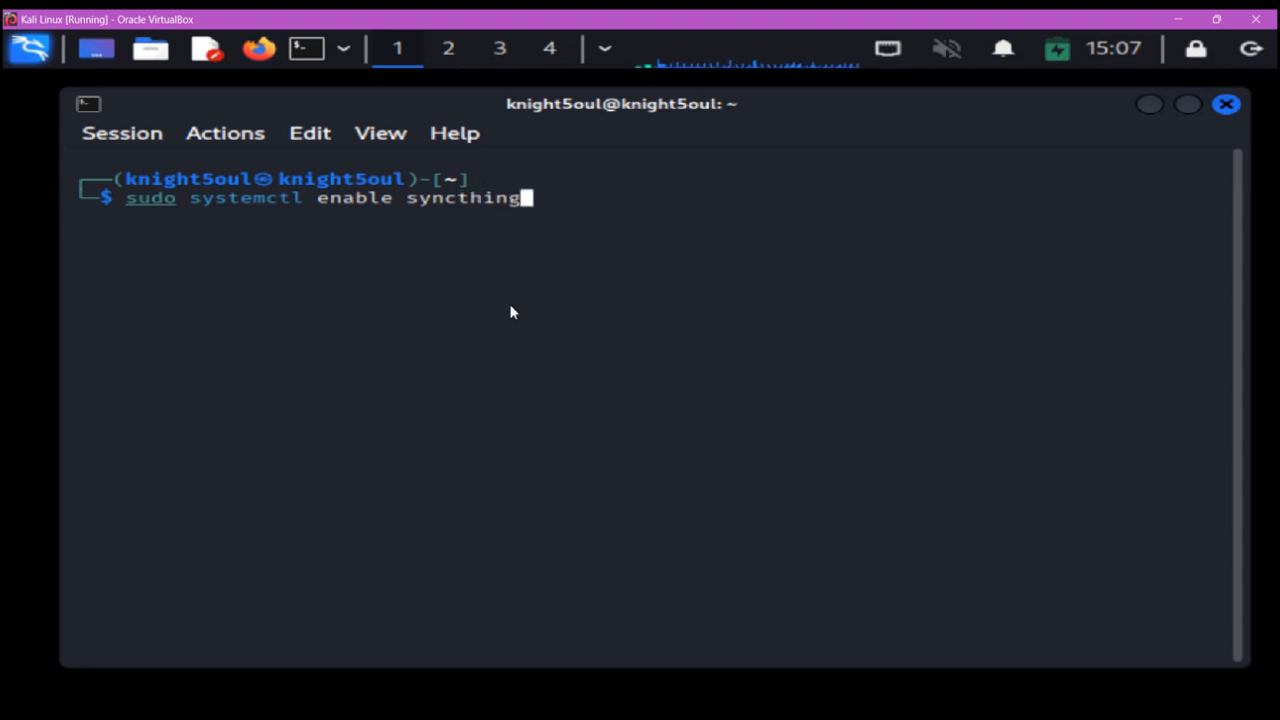
pyautogui.write('@knight5oul.service')
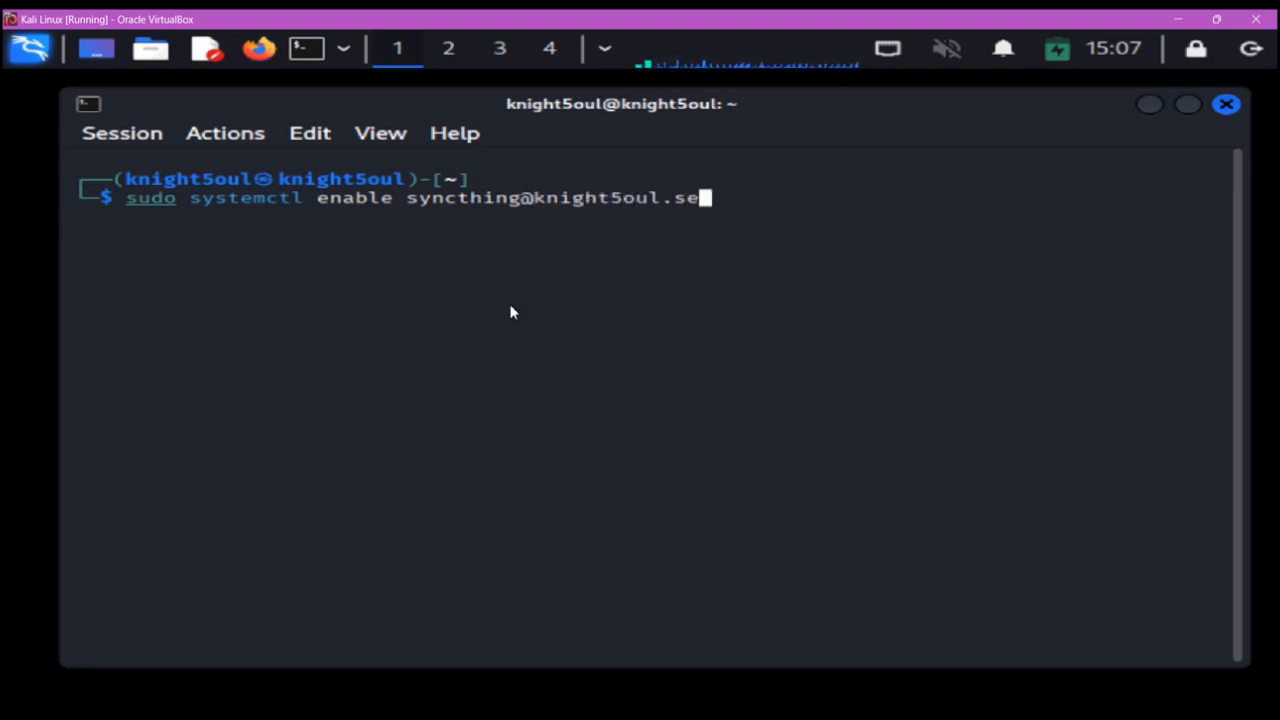
pyautogui.press('Return')
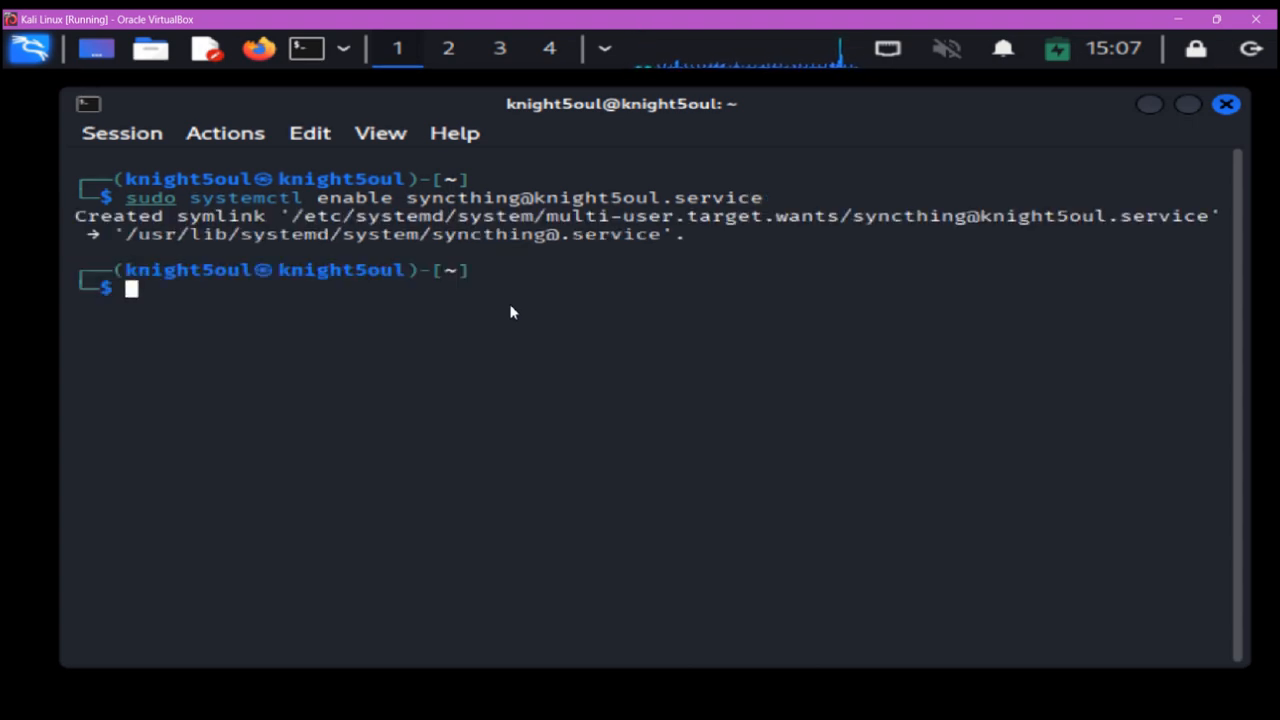
pyautogui.press('Up')
pyautogui.press('Left')
pyautogui.press('Left')
pyautogui.press('Left')
pyautogui.press('Left')
pyautogui.press('Left')
pyautogui.press('Left')
pyautogui.press('Left')
pyautogui.press('Left')
pyautogui.press('Left')
pyautogui.press('Left')
pyautogui.press('Left')
pyautogui.press('Left')
pyautogui.press('Left')
pyautogui.press('Left')
pyautogui.press('Left')
pyautogui.press('Left')
pyautogui.press('Left')
pyautogui.press('Left')
pyautogui.press('Left')
pyautogui.press('Left')
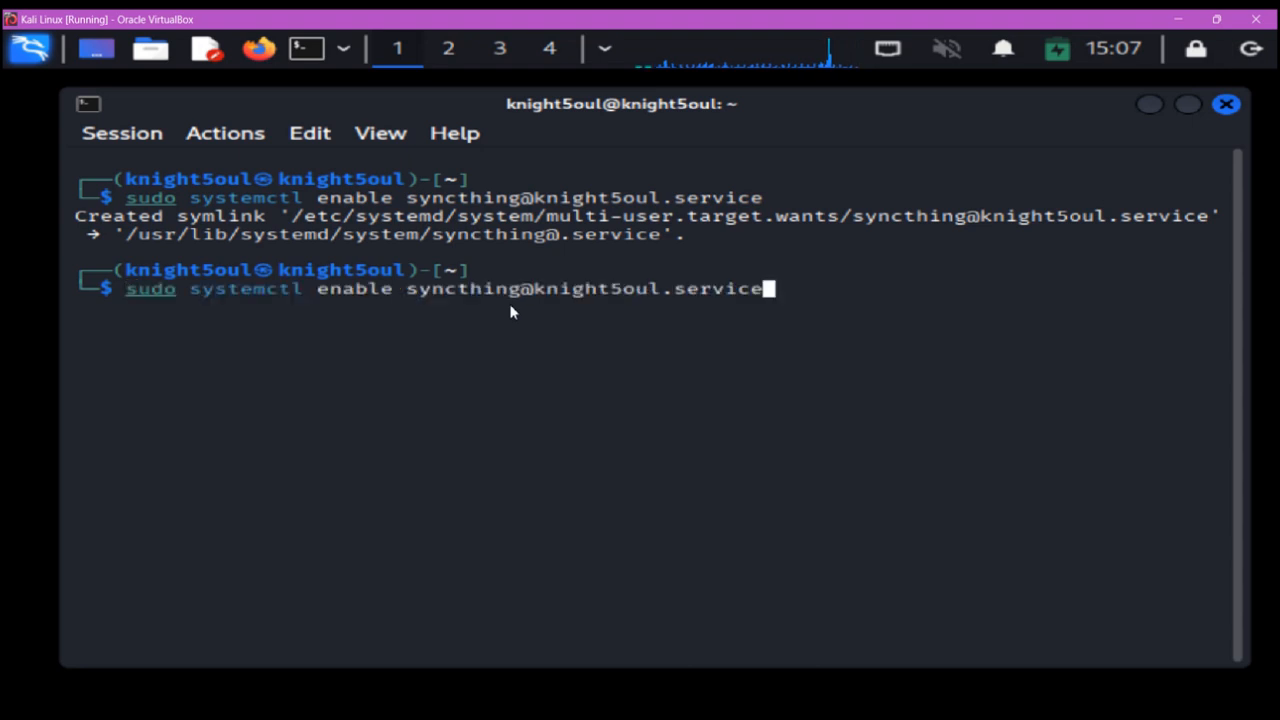
pyautogui.press('Left')
pyautogui.press('Left')
pyautogui.press('Left')
pyautogui.press('Left')
pyautogui.press('Left')
pyautogui.press('BackSpace')
pyautogui.press('BackSpace')
pyautogui.press('BackSpace')
pyautogui.press('BackSpace')
pyautogui.press('BackSpace')
pyautogui.press('BackSpace')
pyautogui.write('start')
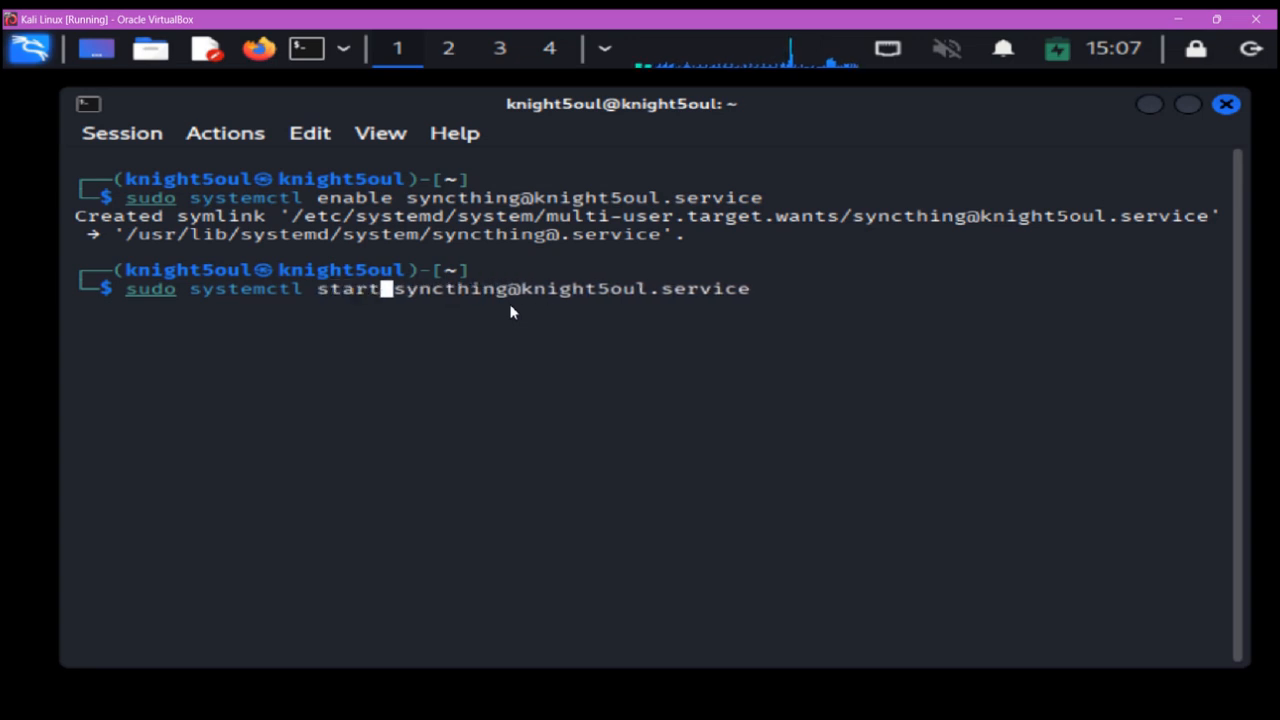
pyautogui.press('Return')
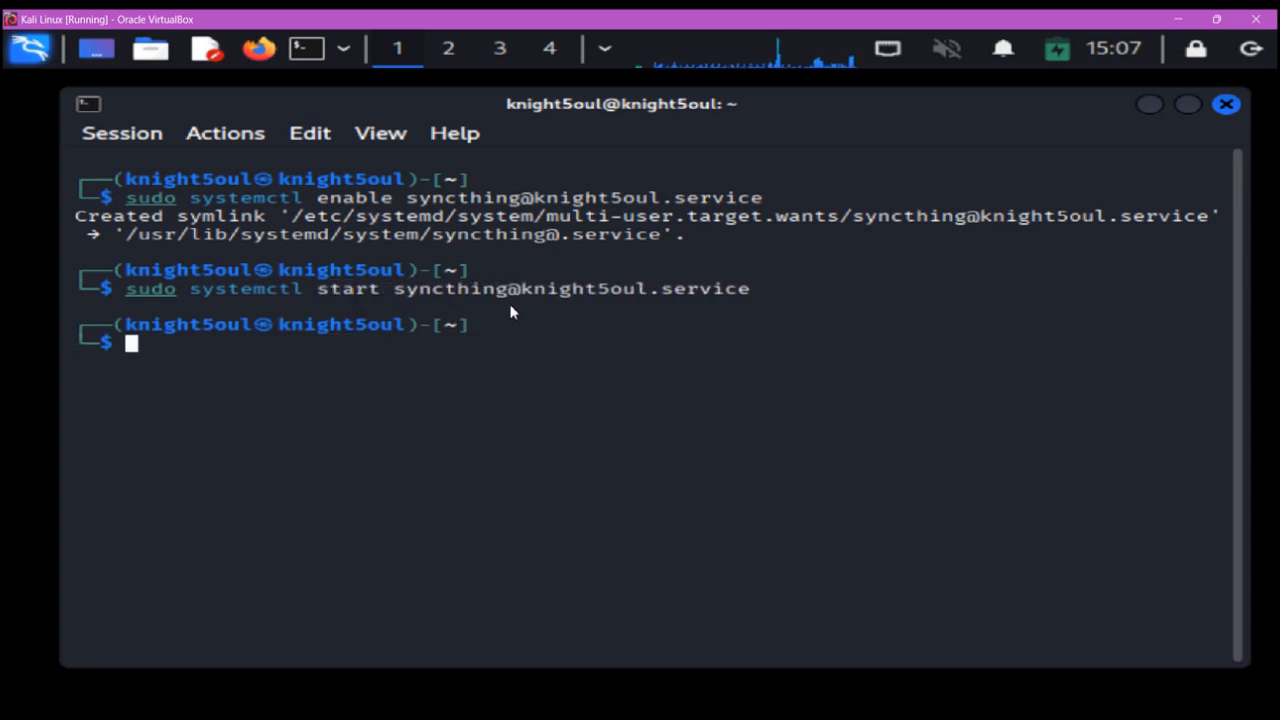
pyautogui.press('Up')
pyautogui.press('Left')
pyautogui.press('Left')
pyautogui.press('Left')
pyautogui.press('Left')
pyautogui.press('Left')
pyautogui.press('Left')
pyautogui.press('Left')
pyautogui.press('Left')
pyautogui.press('Left')
pyautogui.press('Left')
pyautogui.press('Left')
pyautogui.press('Left')
pyautogui.press('Left')
pyautogui.press('Left')
pyautogui.press('Left')
pyautogui.press('Left')
pyautogui.press('Left')
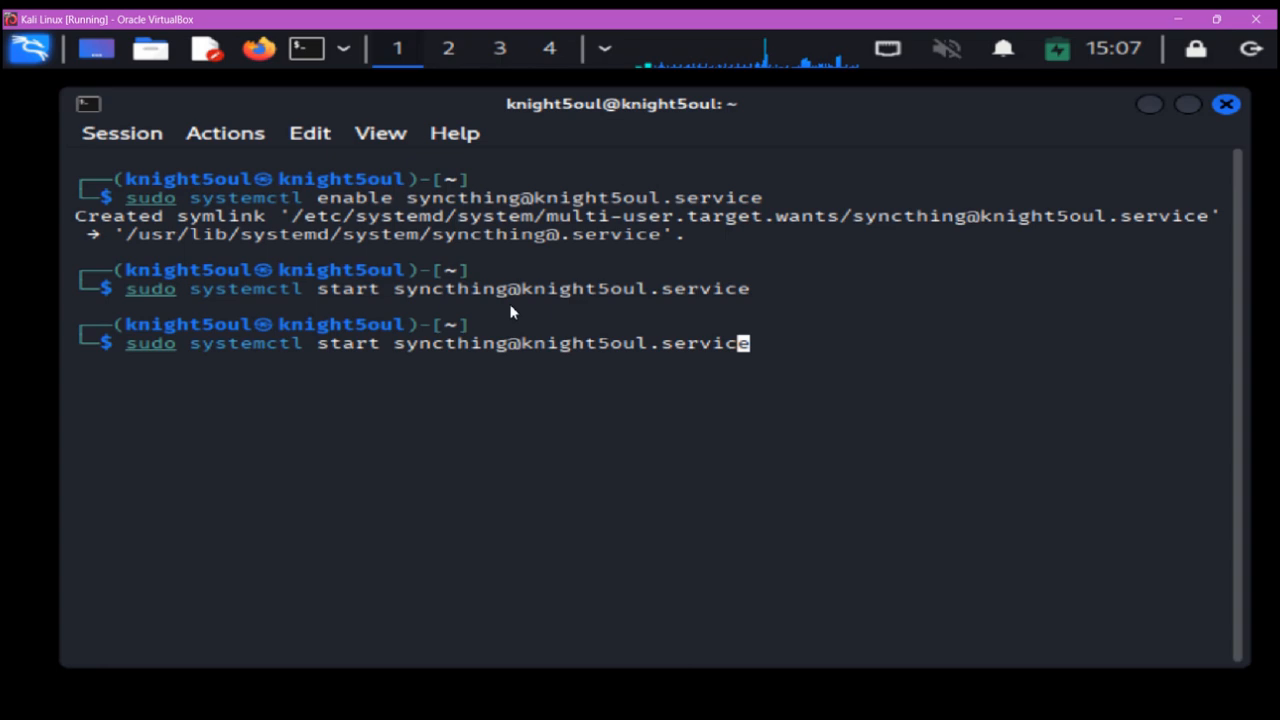
pyautogui.press('Left')
pyautogui.press('Left')
pyautogui.press('Left')
pyautogui.press('Left')
pyautogui.press('Left')
pyautogui.press('Left')
pyautogui.press('Left')
pyautogui.press('Left')
pyautogui.press('Left')
pyautogui.press('Left')
pyautogui.press('Left')
pyautogui.press('Left')
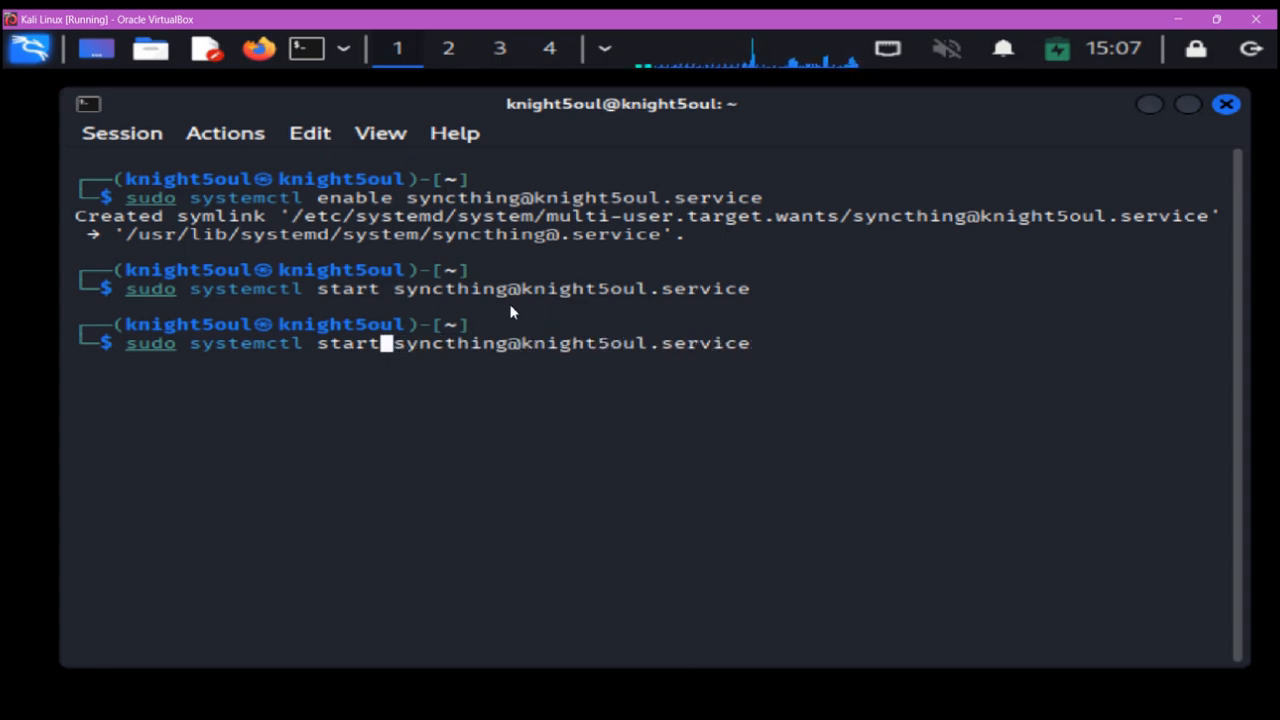
pyautogui.press('BackSpace')
pyautogui.press('BackSpace')
pyautogui.write('tus')
pyautogui.press('Return')
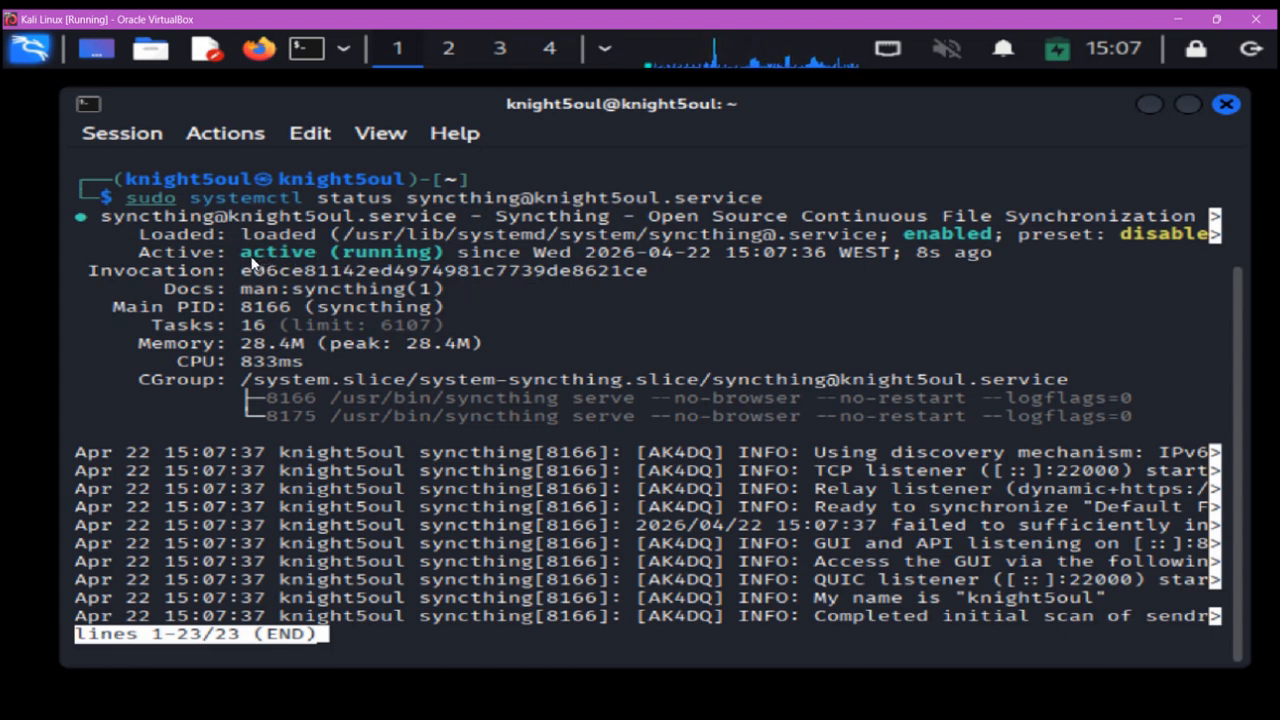
pyautogui.moveTo(240, 262); pyautogui.dragTo(447, 262)
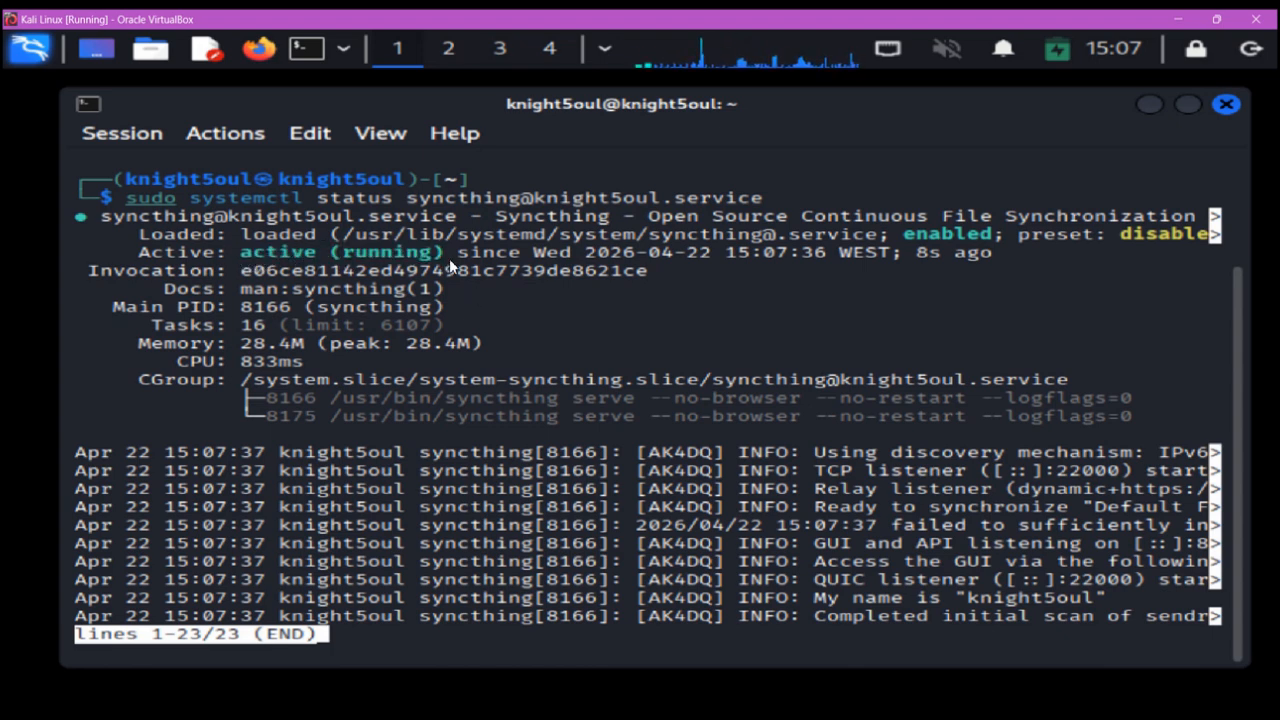
pyautogui.write('q')
pyautogui.write('clear')
pyautogui.press('Return')
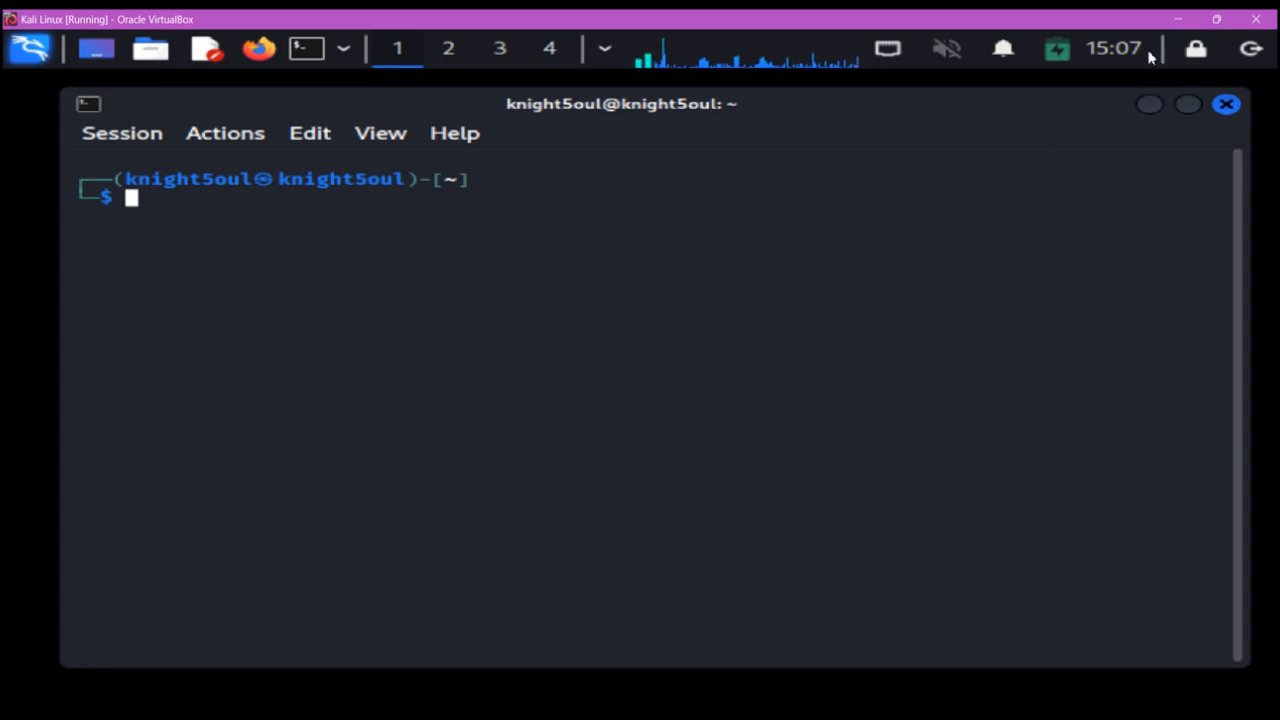
pyautogui.click(1178, 19)
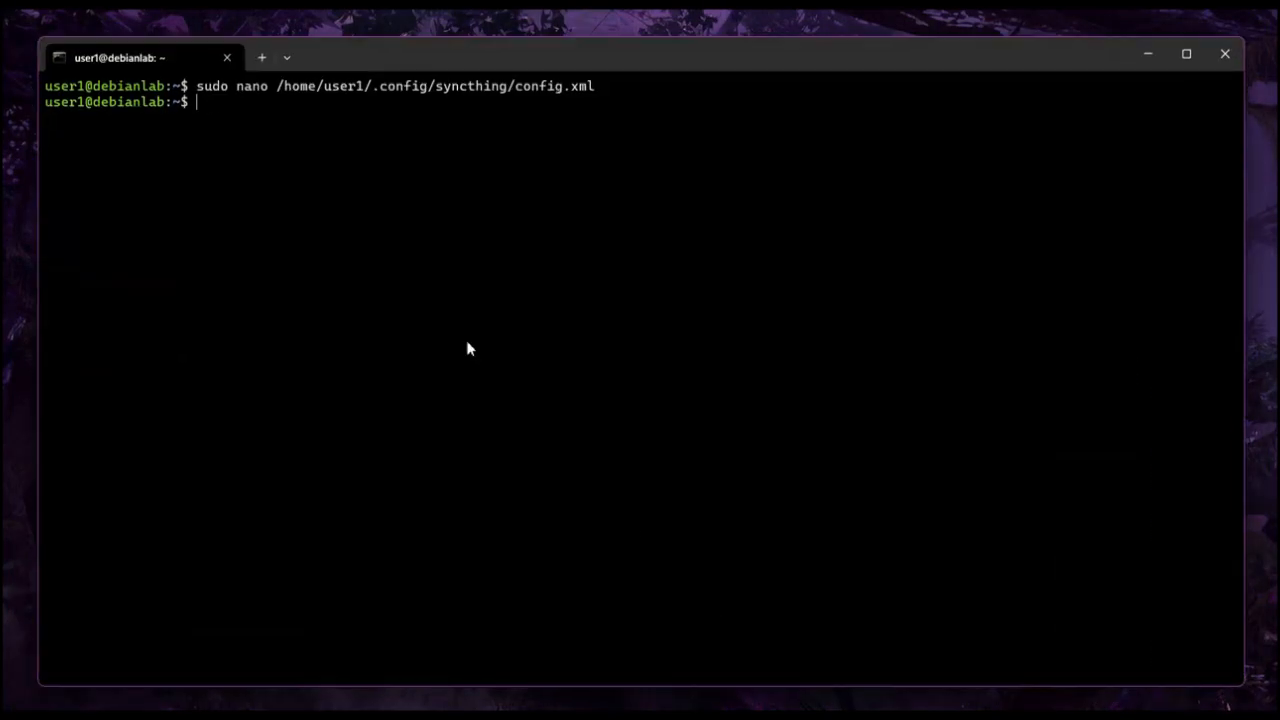
pyautogui.write('sudo systemctl enable syncthing@')
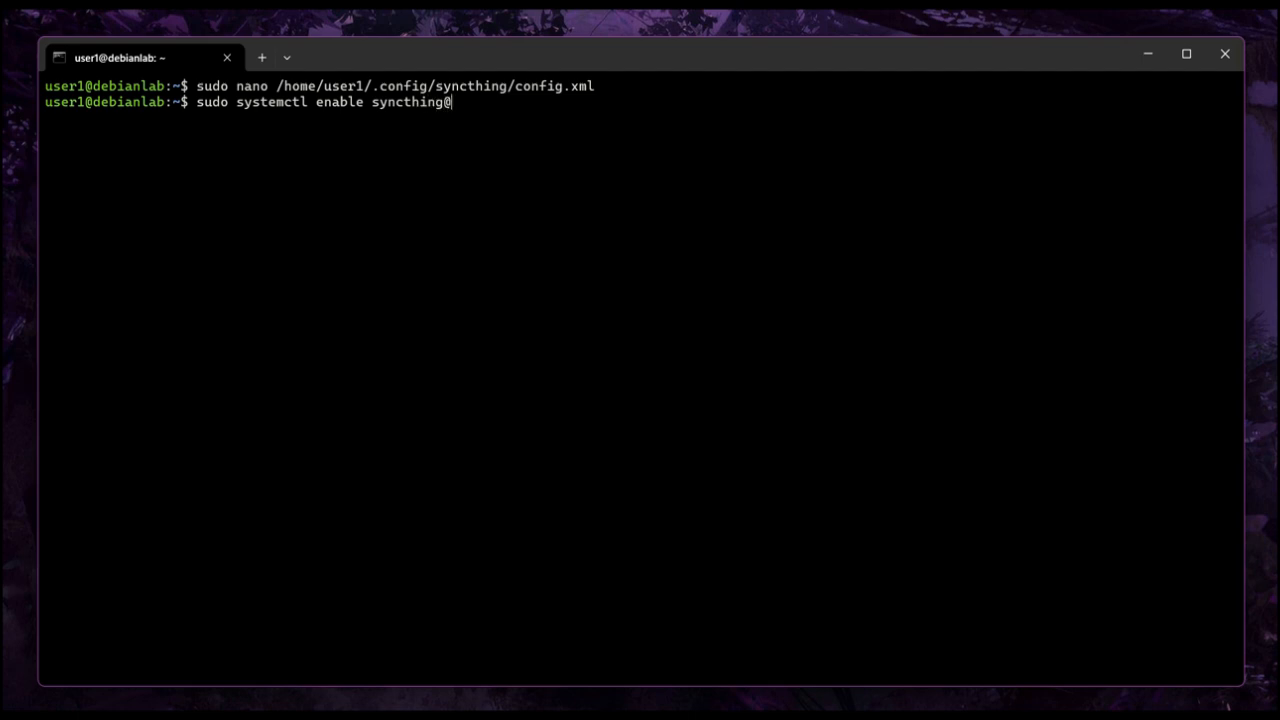
pyautogui.write('user1.service')
pyautogui.press('Return')
pyautogui.press('Up')
pyautogui.press('Left')
pyautogui.press('Left')
pyautogui.press('Left')
pyautogui.press('Left')
pyautogui.press('Left')
pyautogui.press('Left')
pyautogui.press('Left')
pyautogui.press('Left')
pyautogui.press('Left')
pyautogui.press('Left')
pyautogui.press('Left')
pyautogui.press('Left')
pyautogui.press('Left')
pyautogui.press('Left')
pyautogui.press('Left')
pyautogui.press('Left')
pyautogui.press('Left')
pyautogui.press('Left')
pyautogui.press('Left')
pyautogui.press('Left')
pyautogui.press('Left')
pyautogui.press('Left')
pyautogui.press('Left')
pyautogui.press('Left')
pyautogui.press('BackSpace')
pyautogui.press('BackSpace')
pyautogui.press('BackSpace')
pyautogui.press('BackSpace')
pyautogui.press('BackSpace')
pyautogui.press('BackSpace')
pyautogui.write('start')
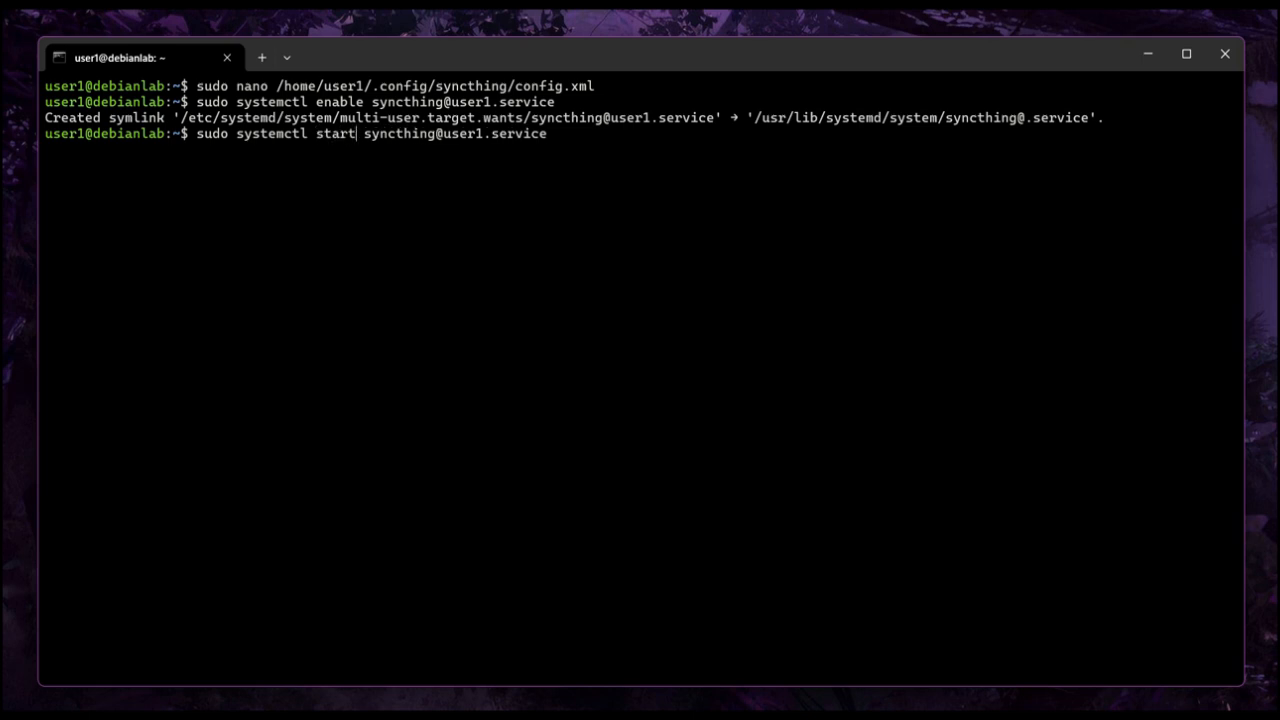
pyautogui.press('Return')
pyautogui.press('Up')
pyautogui.press('Left')
pyautogui.press('Left')
pyautogui.press('Left')
pyautogui.press('Left')
pyautogui.press('Left')
pyautogui.press('Left')
pyautogui.press('Left')
pyautogui.press('Left')
pyautogui.press('Left')
pyautogui.press('Left')
pyautogui.press('Left')
pyautogui.press('Left')
pyautogui.press('Left')
pyautogui.press('Left')
pyautogui.press('Left')
pyautogui.press('Left')
pyautogui.press('Left')
pyautogui.press('Left')
pyautogui.press('Left')
pyautogui.press('Left')
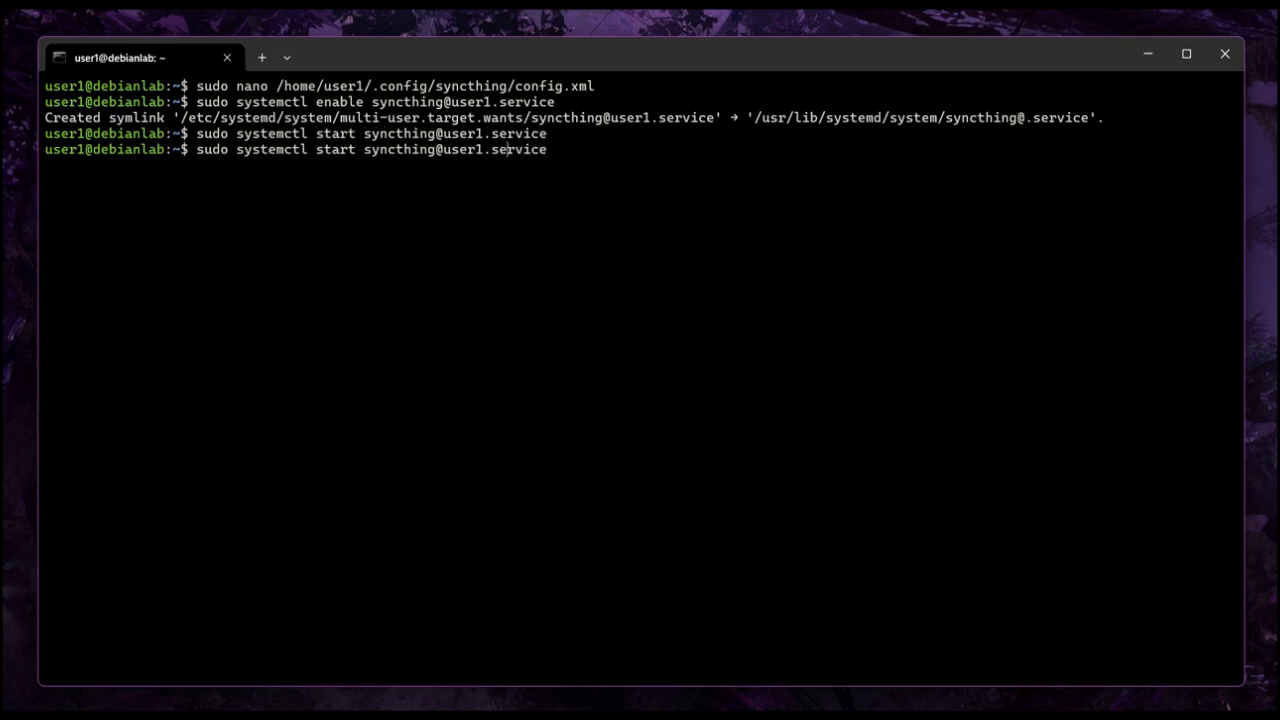
pyautogui.press('BackSpace')
pyautogui.press('BackSpace')
pyautogui.write('tus')
pyautogui.press('Return')
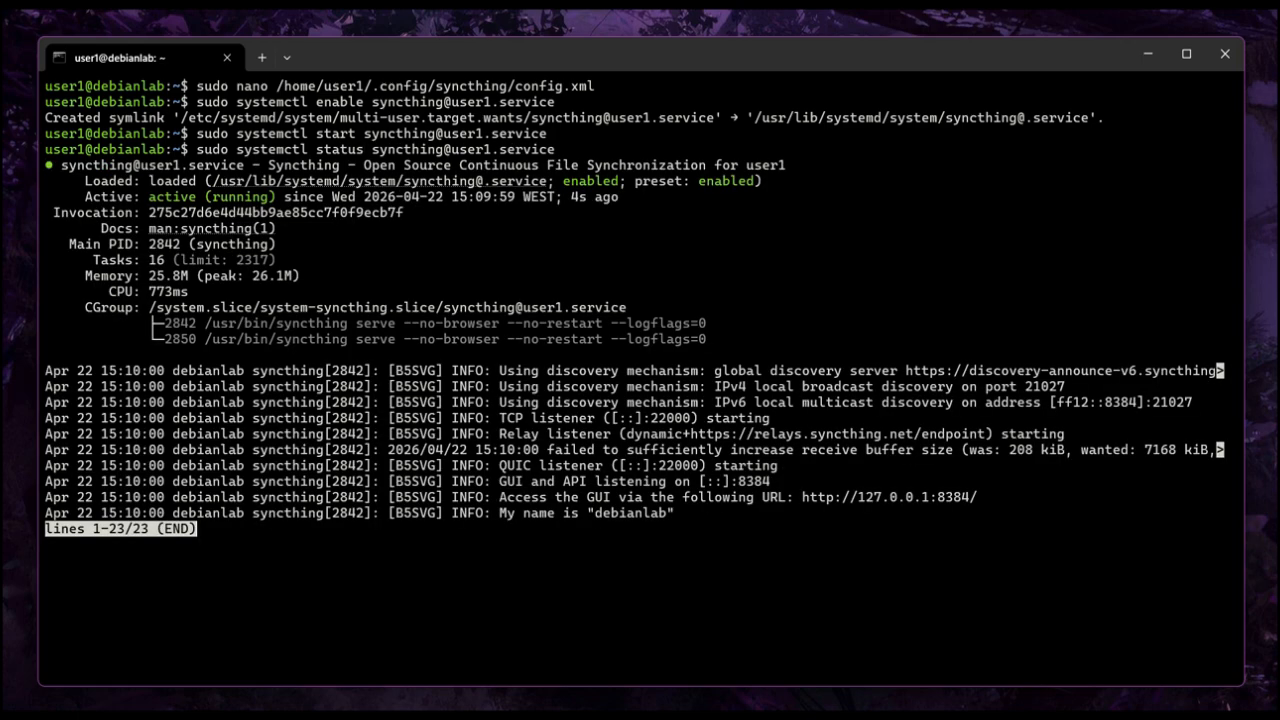
pyautogui.write('q')
pyautogui.write('clear')
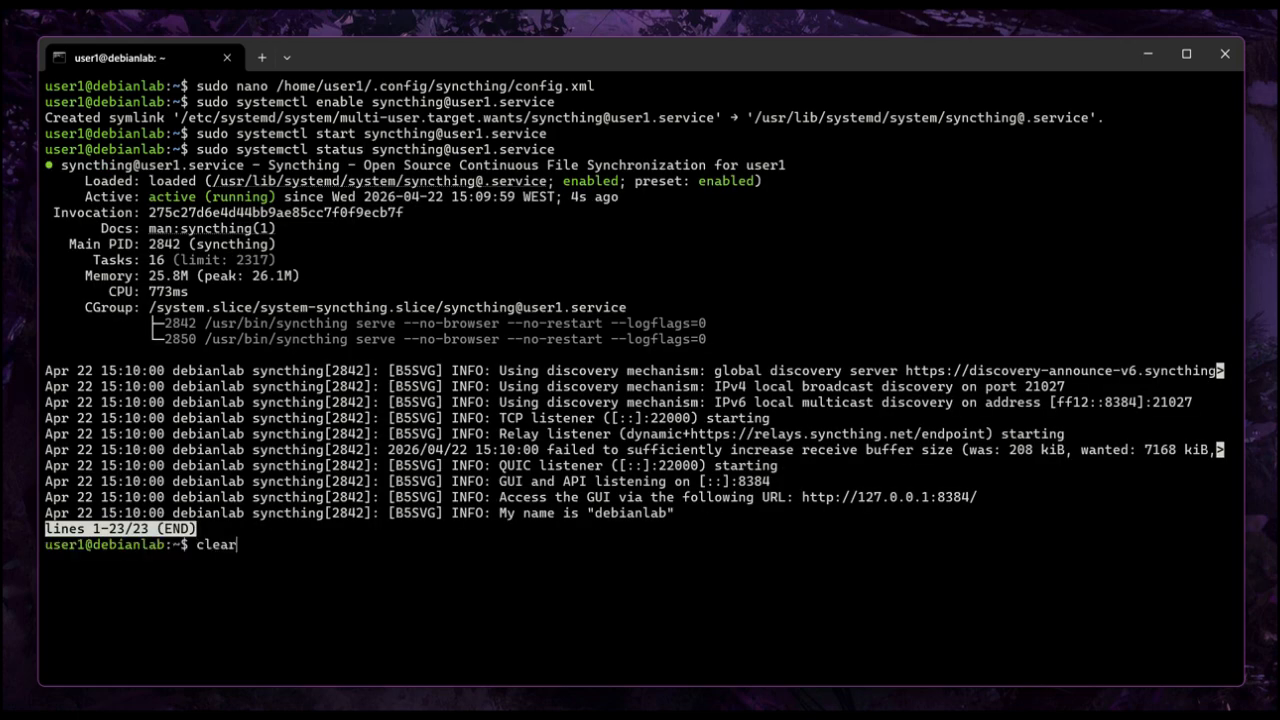
pyautogui.press('Return')
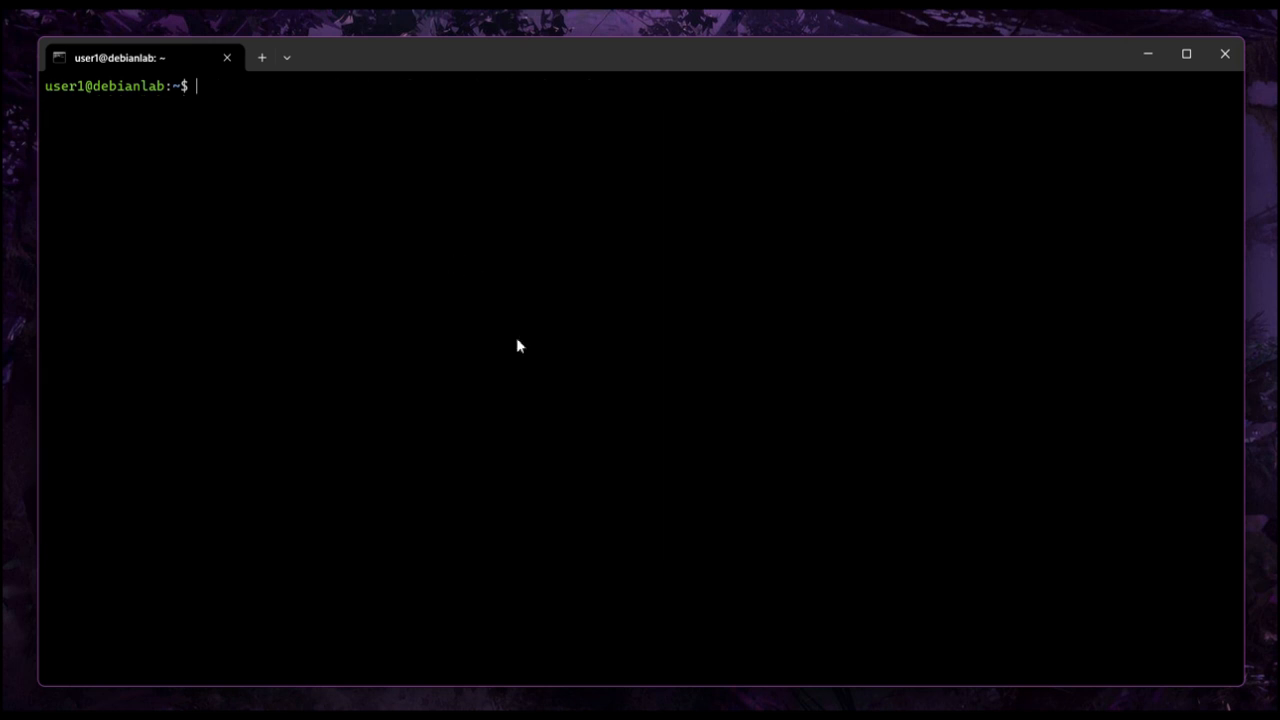
pyautogui.write('ip')
pyautogui.press('BackSpace')
pyautogui.press('BackSpace')
pyautogui.write('sudo systemctl status syncthing@user1.service')
pyautogui.press('Return')
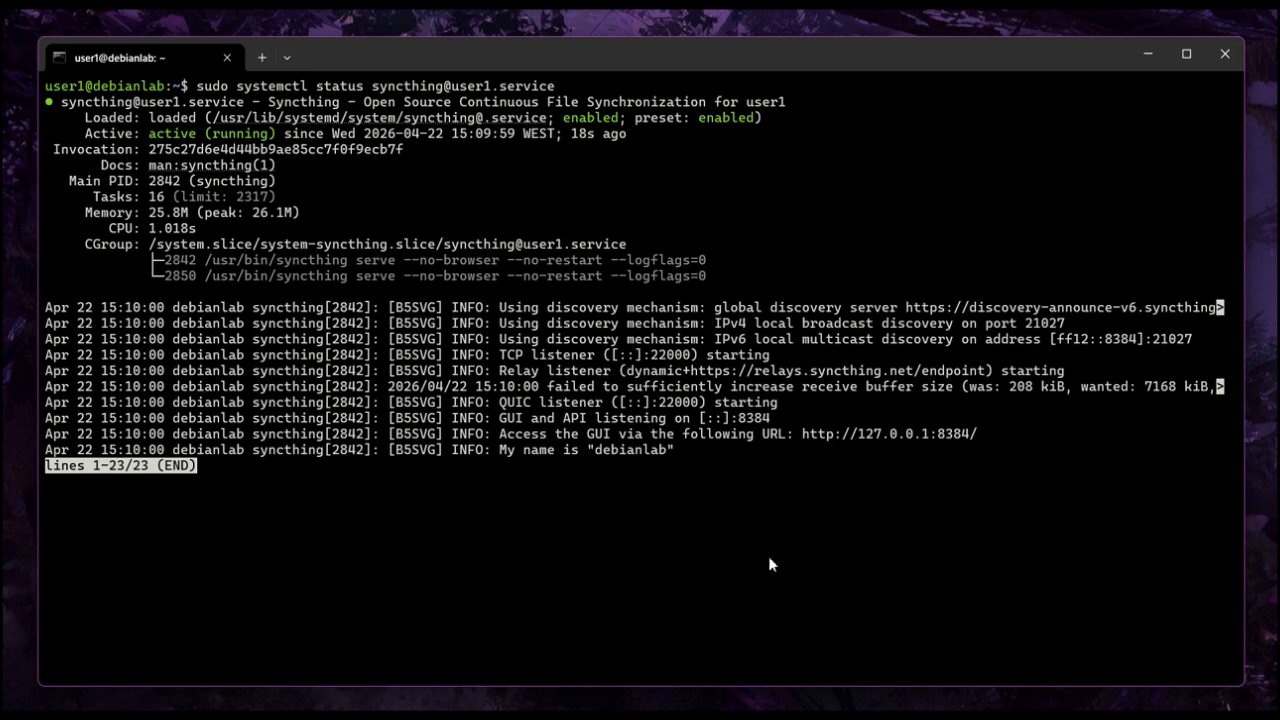
pyautogui.moveTo(929, 435); pyautogui.dragTo(971, 437)
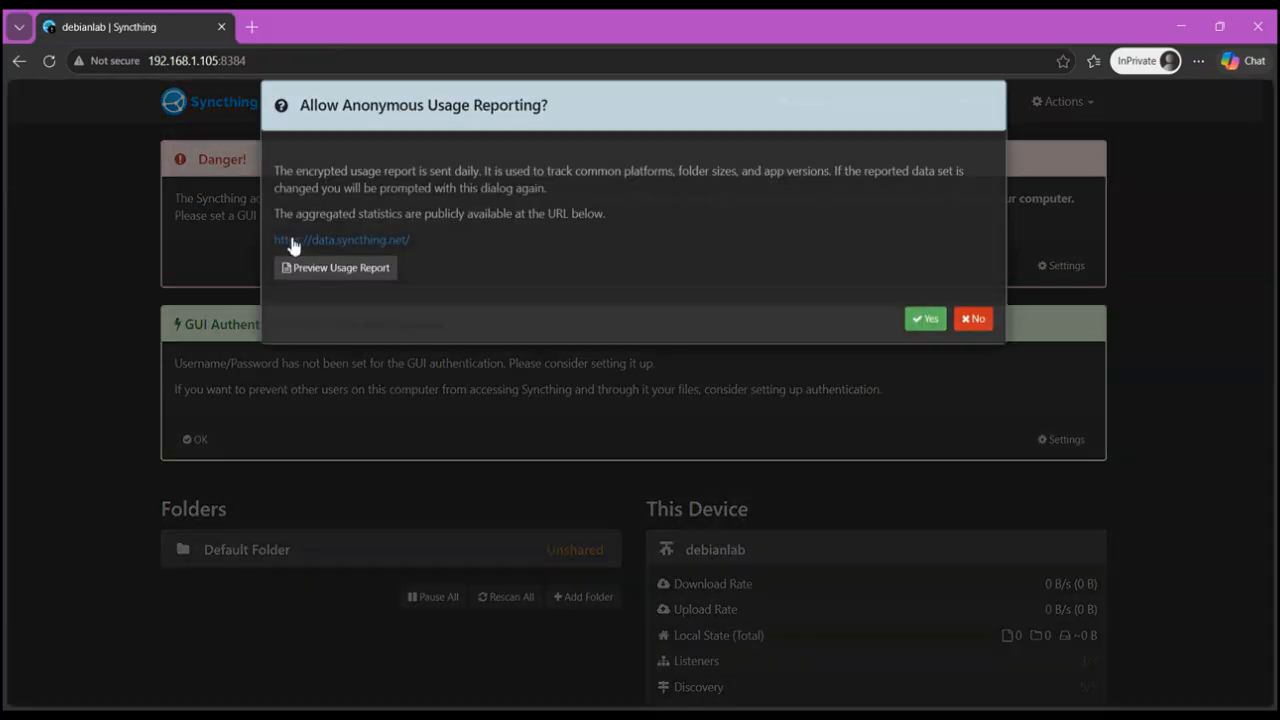
# - Allow anonymous usage reporting in the debianlab Syncthing web GUI
pyautogui.click(925, 345)
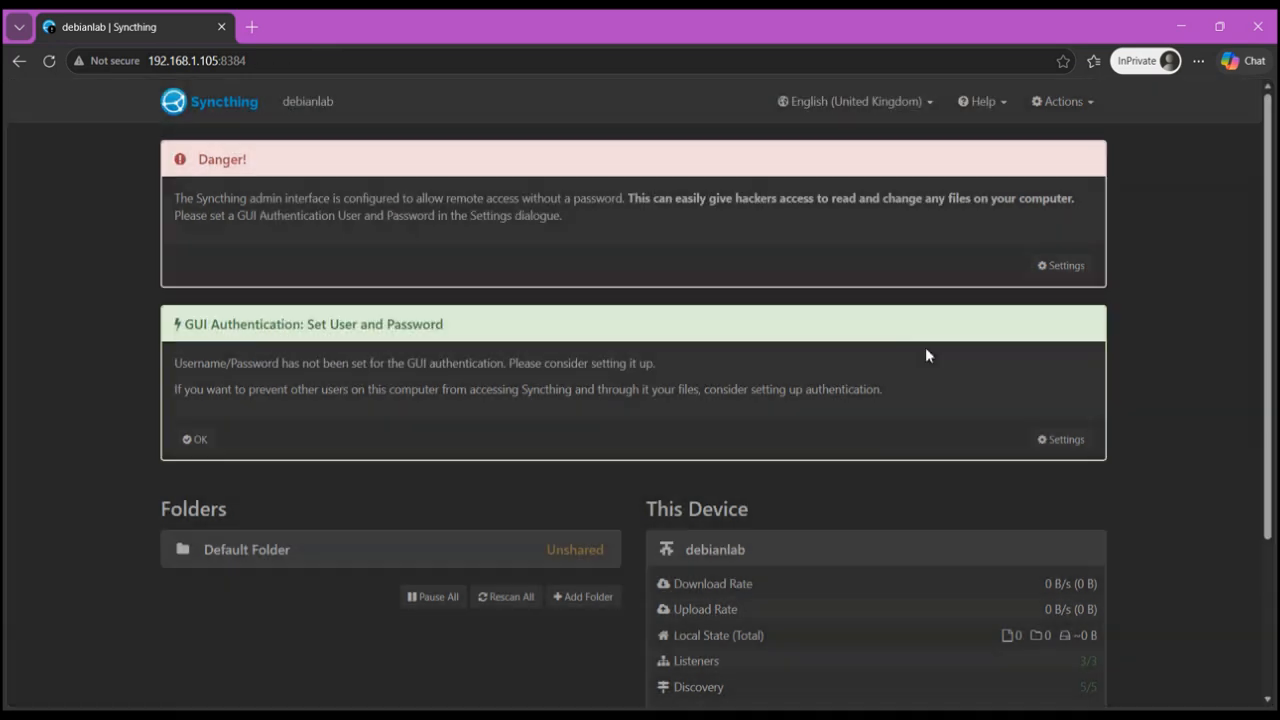
# - Open 192.168.1.79:8384 in a new browser tab and allow anonymous usage reporting there
pyautogui.click(256, 26)
pyautogui.write('192')
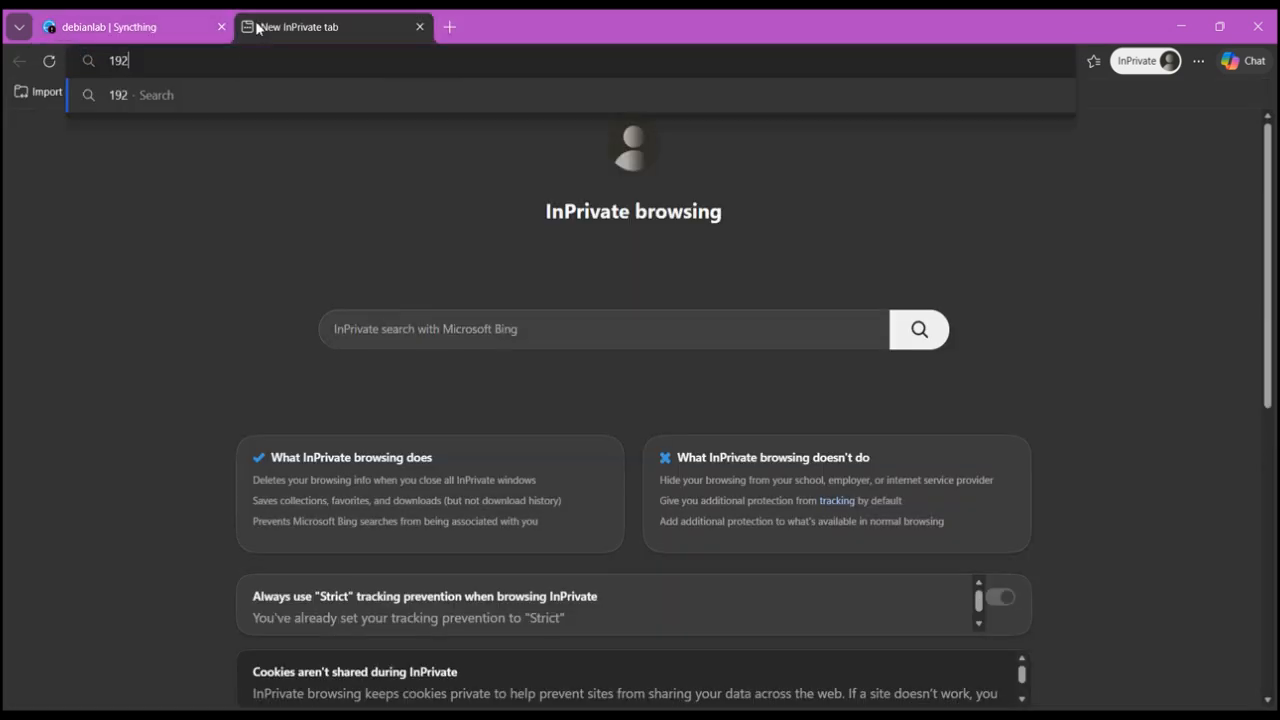
pyautogui.write('.168.1.3')
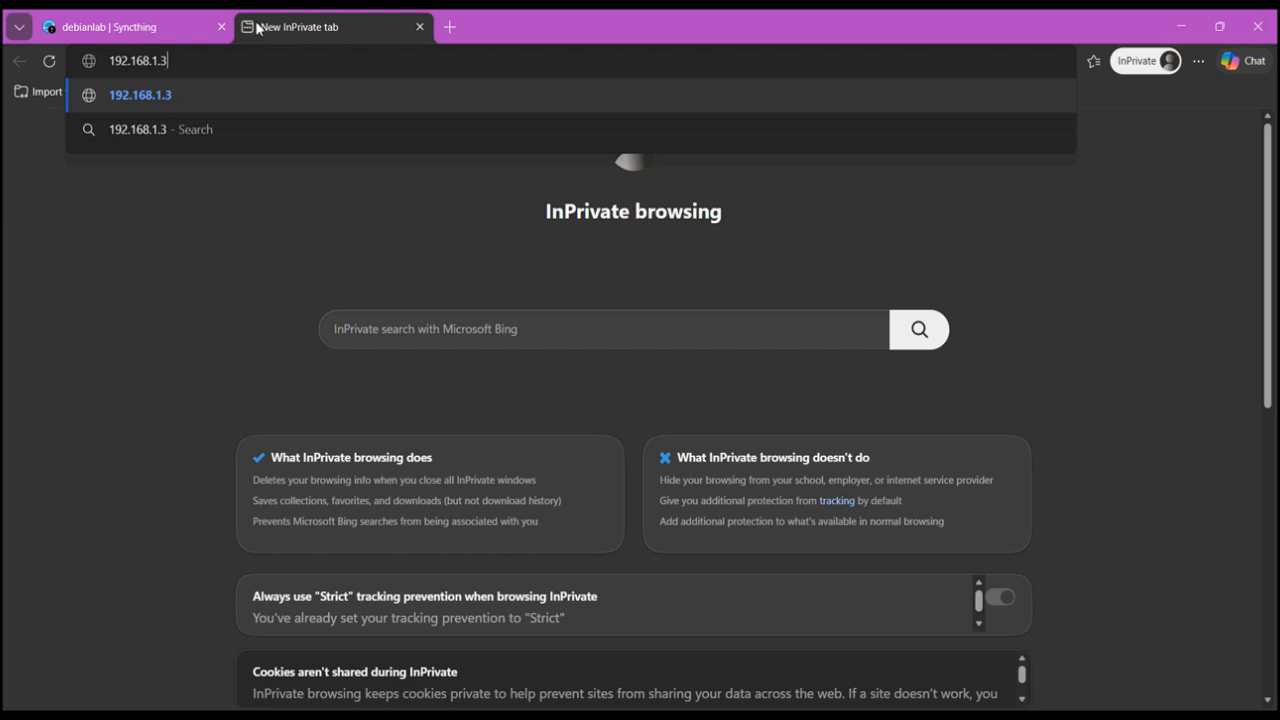
pyautogui.press('BackSpace')
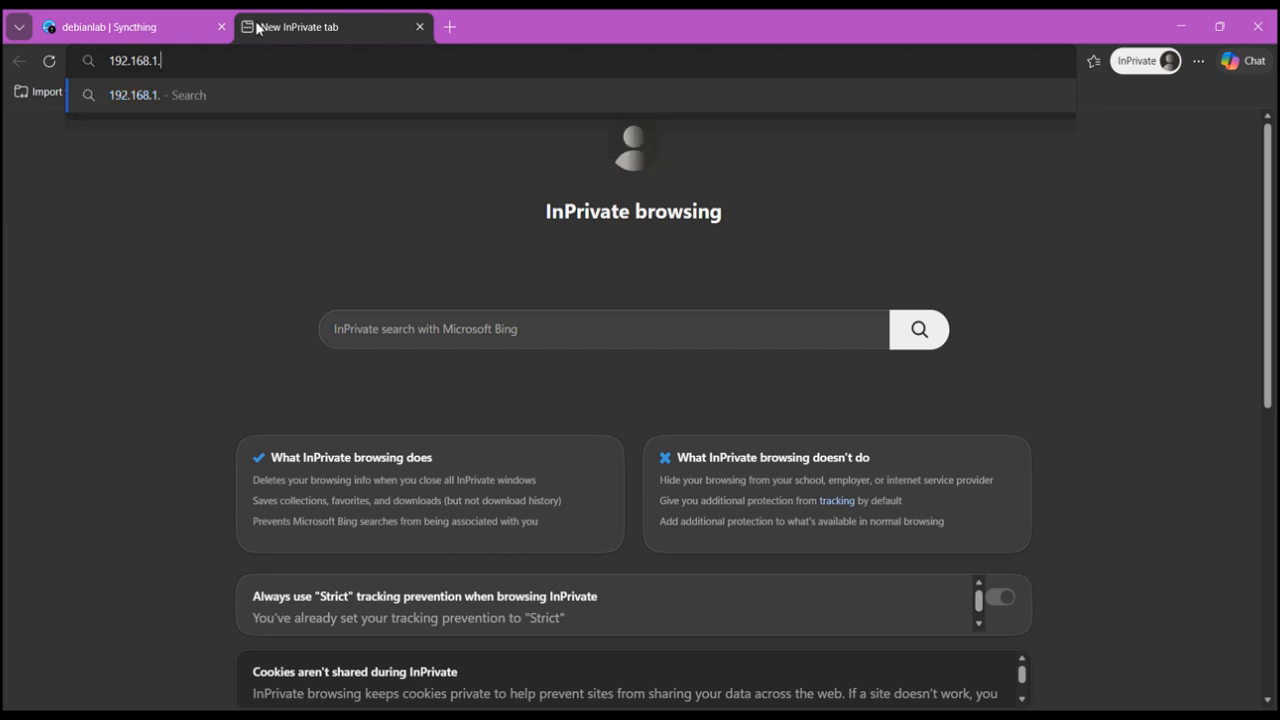
pyautogui.write('79:')
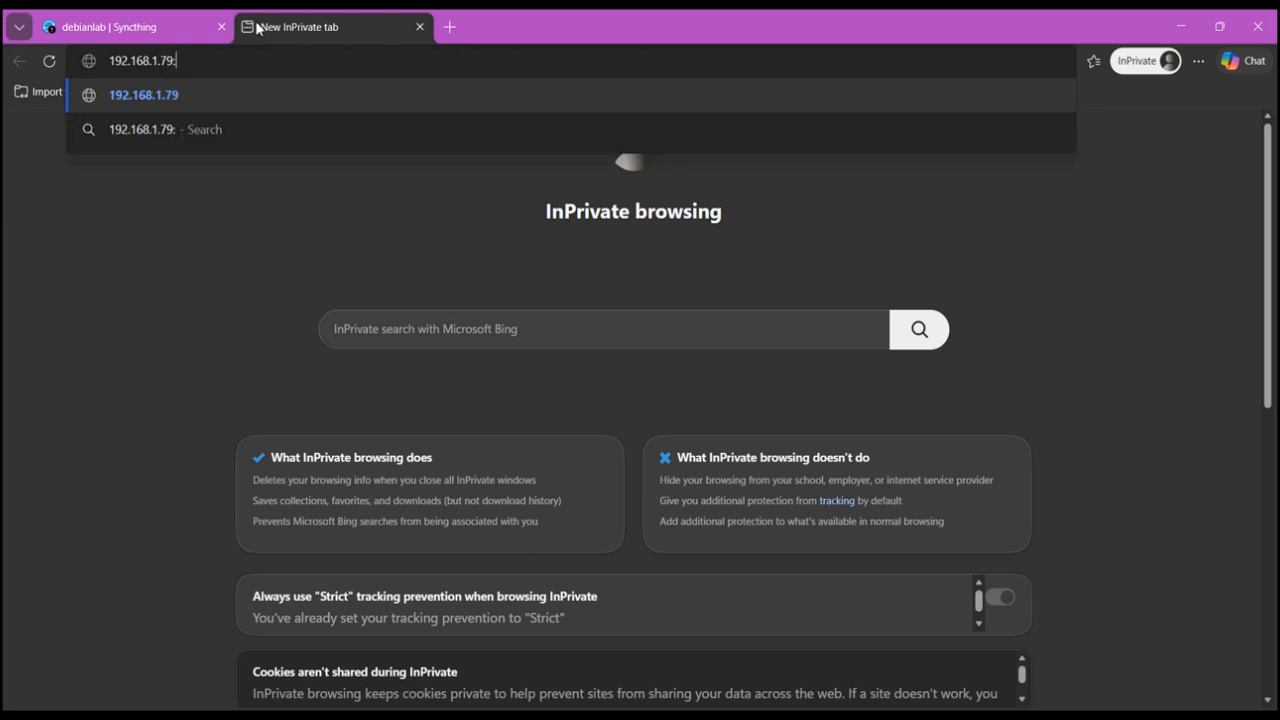
pyautogui.write('8384')
pyautogui.press('Return')
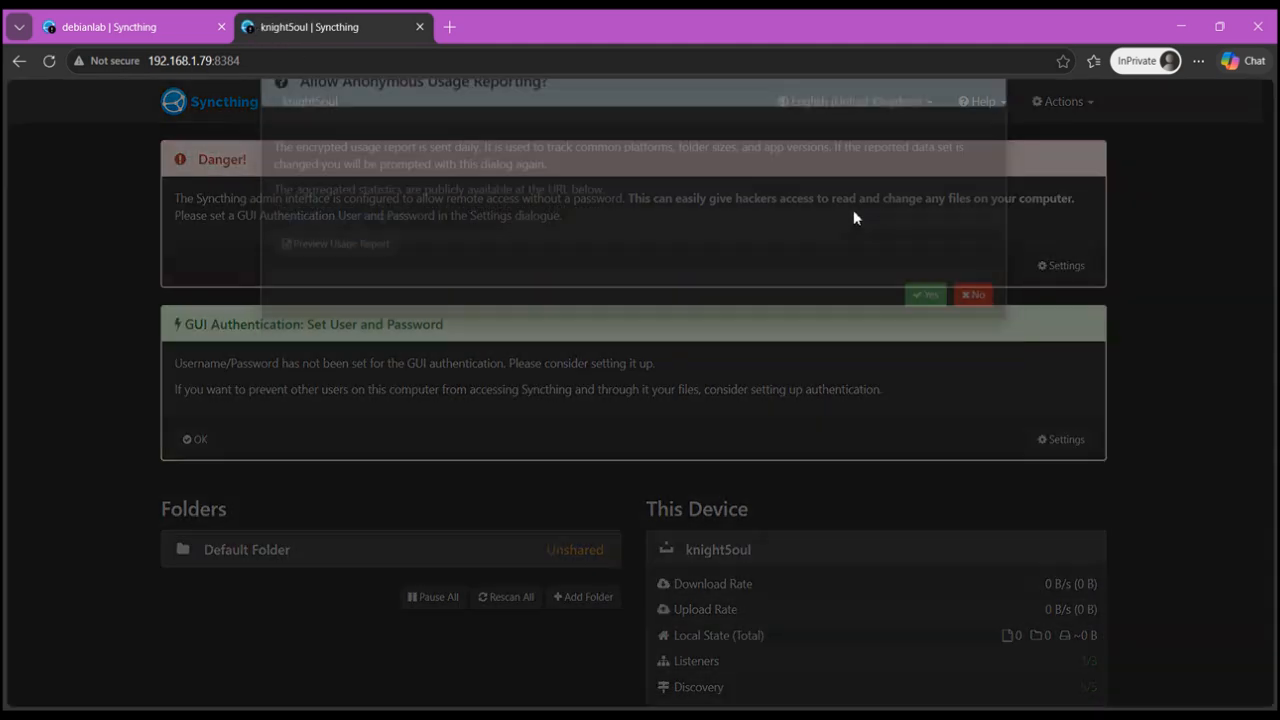
pyautogui.click(926, 344)
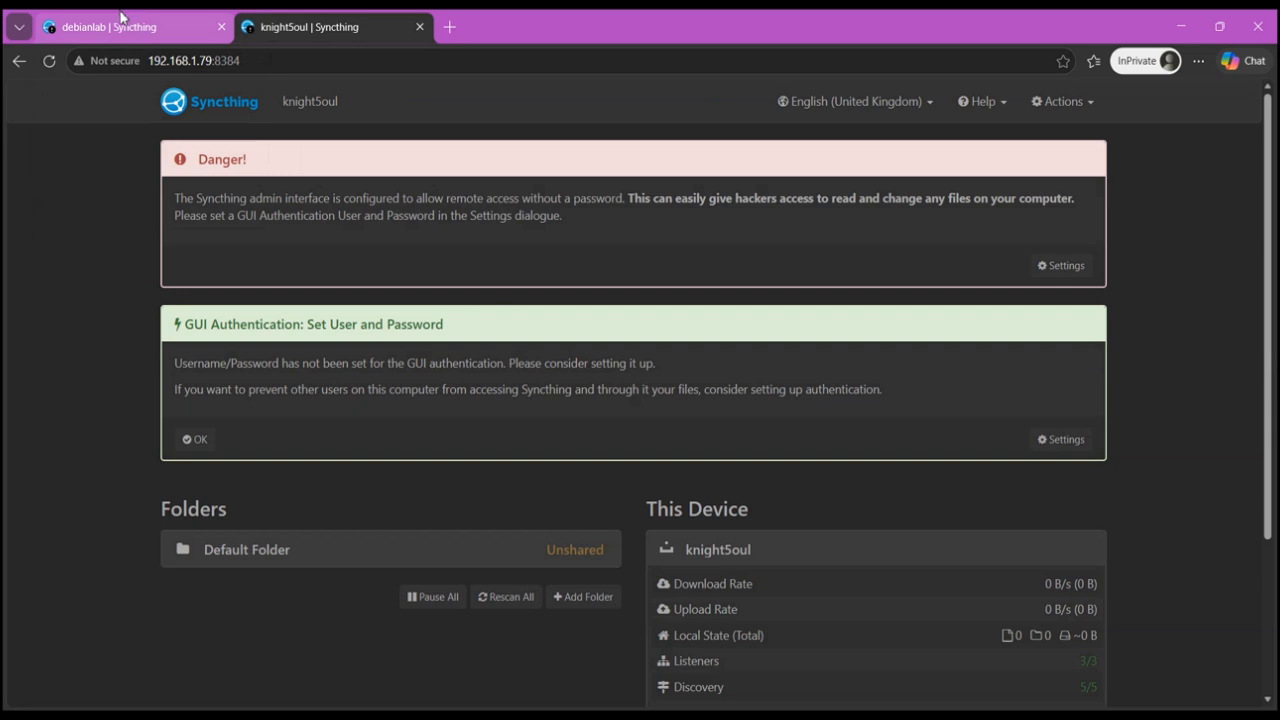
# - Set the debianlab GUI authentication user to user1234 with a password and save the settings
pyautogui.click(118, 27)
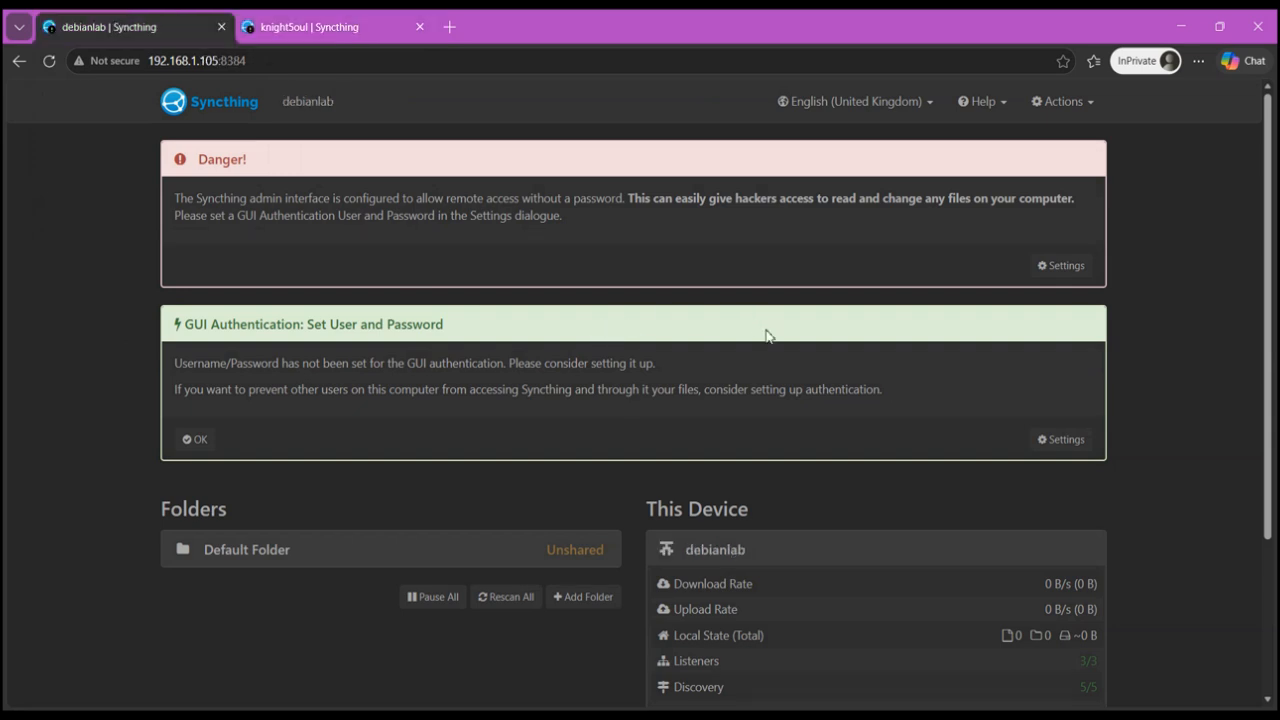
pyautogui.scroll(-2, 837, 443)
pyautogui.scroll(2, 860, 437)
pyautogui.click(1065, 103)
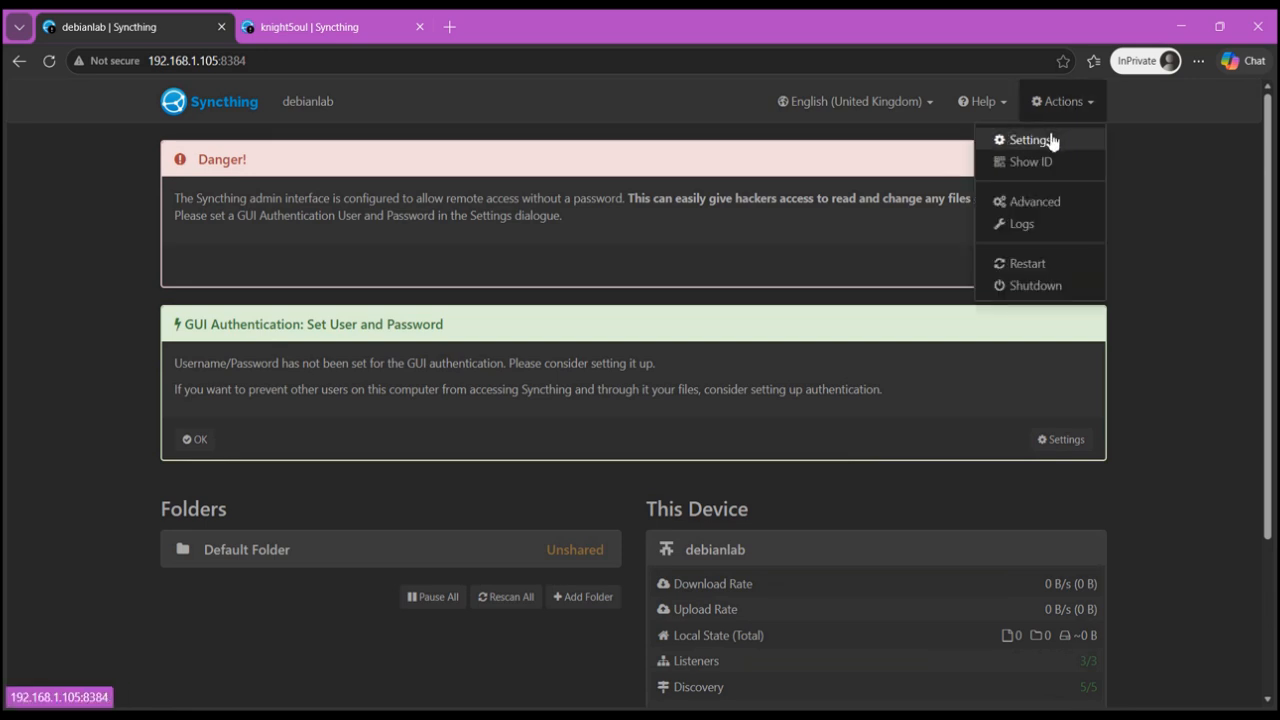
pyautogui.click(1049, 137)
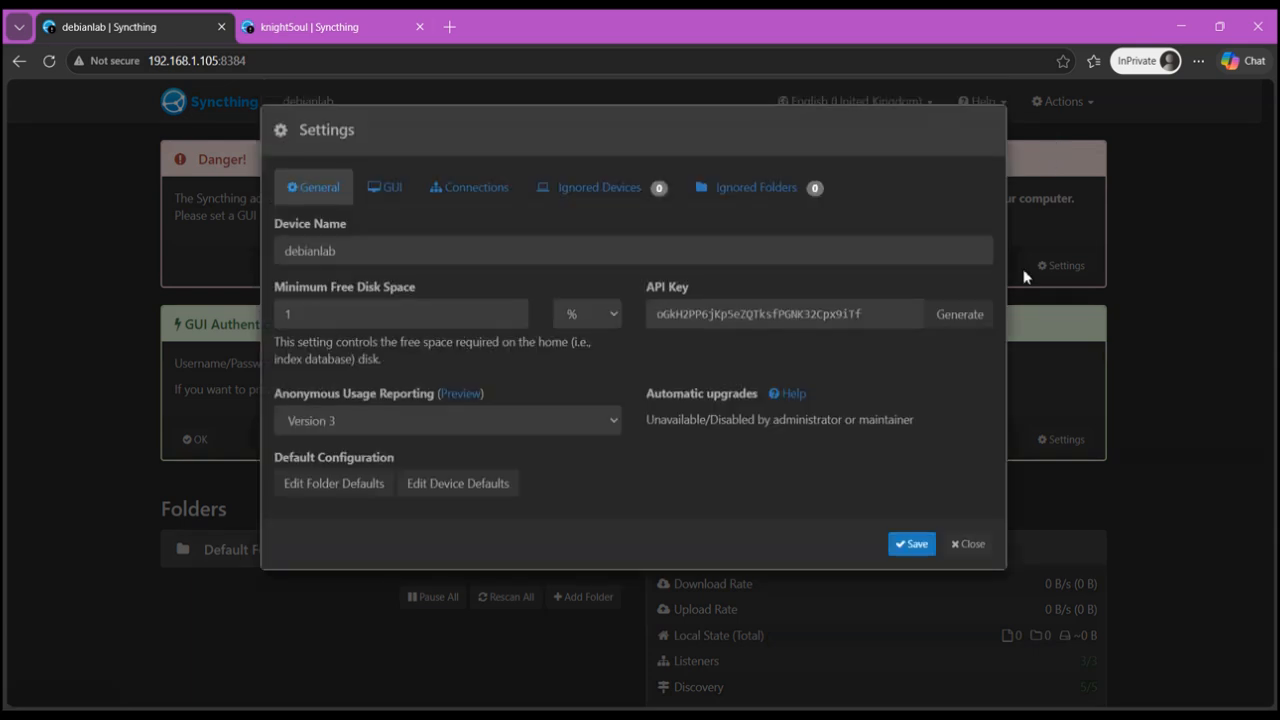
pyautogui.click(387, 189)
pyautogui.click(391, 325)
pyautogui.write('user')
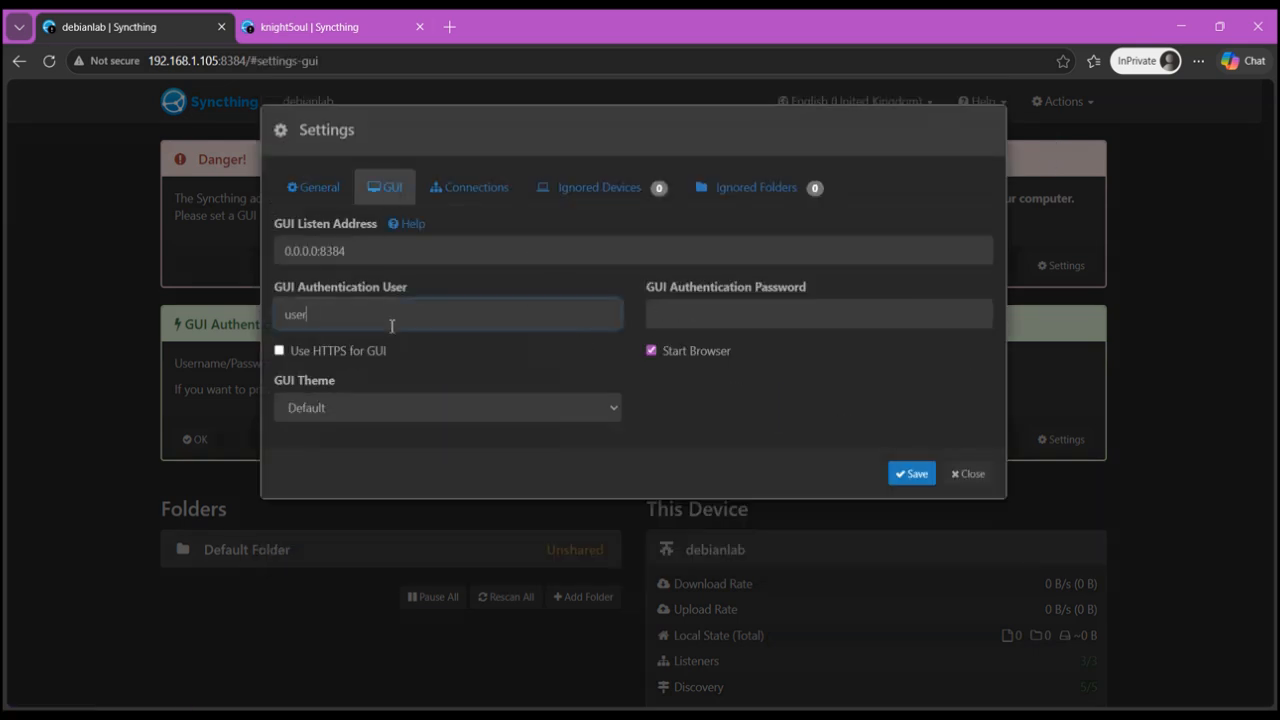
pyautogui.write('1234')
pyautogui.click(810, 310)
pyautogui.write('••••••••')
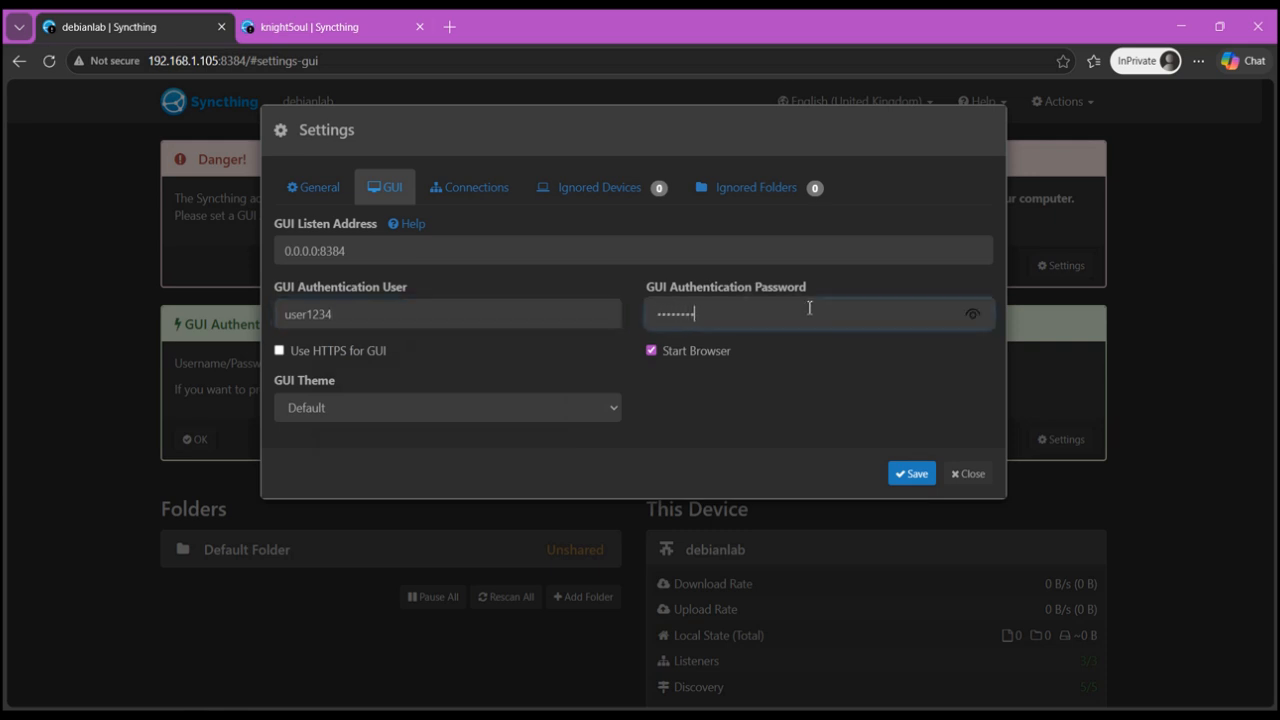
pyautogui.press('BackSpace')
pyautogui.press('BackSpace')
pyautogui.press('BackSpace')
pyautogui.press('BackSpace')
pyautogui.press('BackSpace')
pyautogui.press('BackSpace')
pyautogui.press('BackSpace')
pyautogui.press('BackSpace')
pyautogui.write('•••••••••')
pyautogui.click(916, 476)
# - Log in to the debianlab web GUI as user1234 with the account password
pyautogui.click(275, 218)
pyautogui.write('user1234')
pyautogui.click(337, 289)
pyautogui.write('•••••••••')
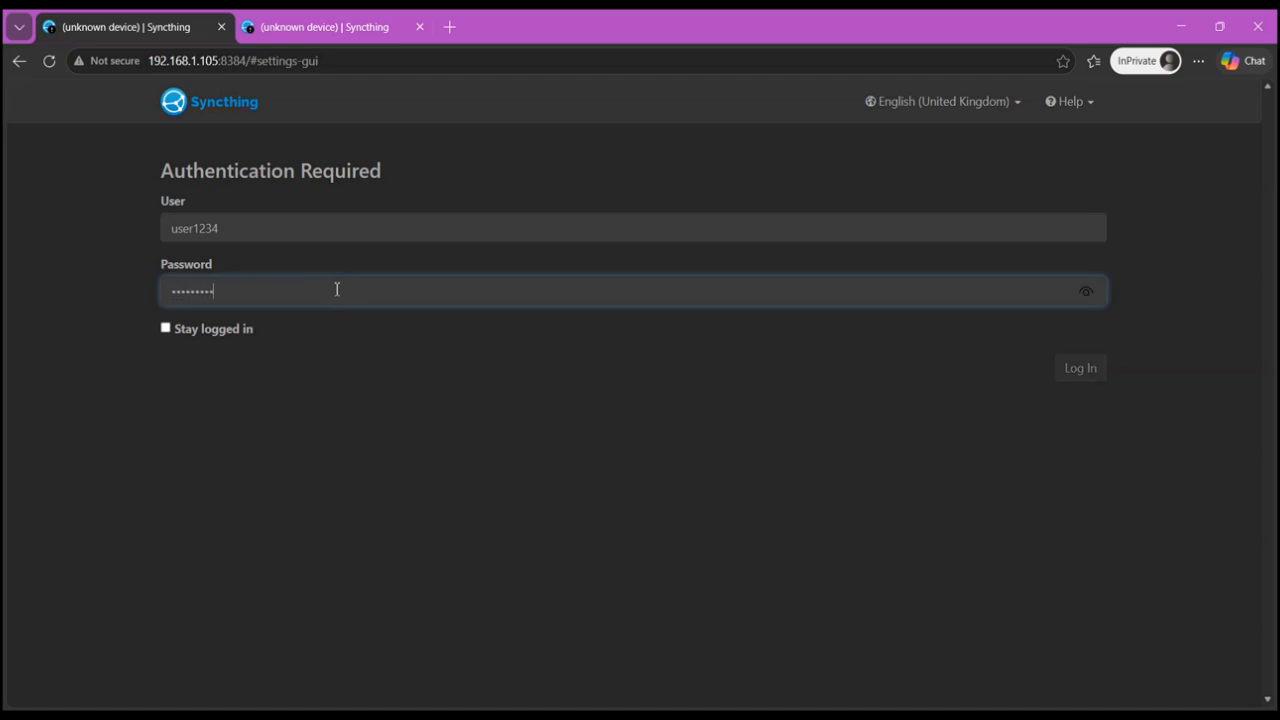
pyautogui.press('Return')
# - Log in to the knight5oul web GUI as user1234 with the account password
pyautogui.click(314, 25)
pyautogui.click(315, 222)
pyautogui.write('user1234')
pyautogui.click(331, 287)
pyautogui.write('••••••••')
pyautogui.press('Return')
pyautogui.click(180, 17)
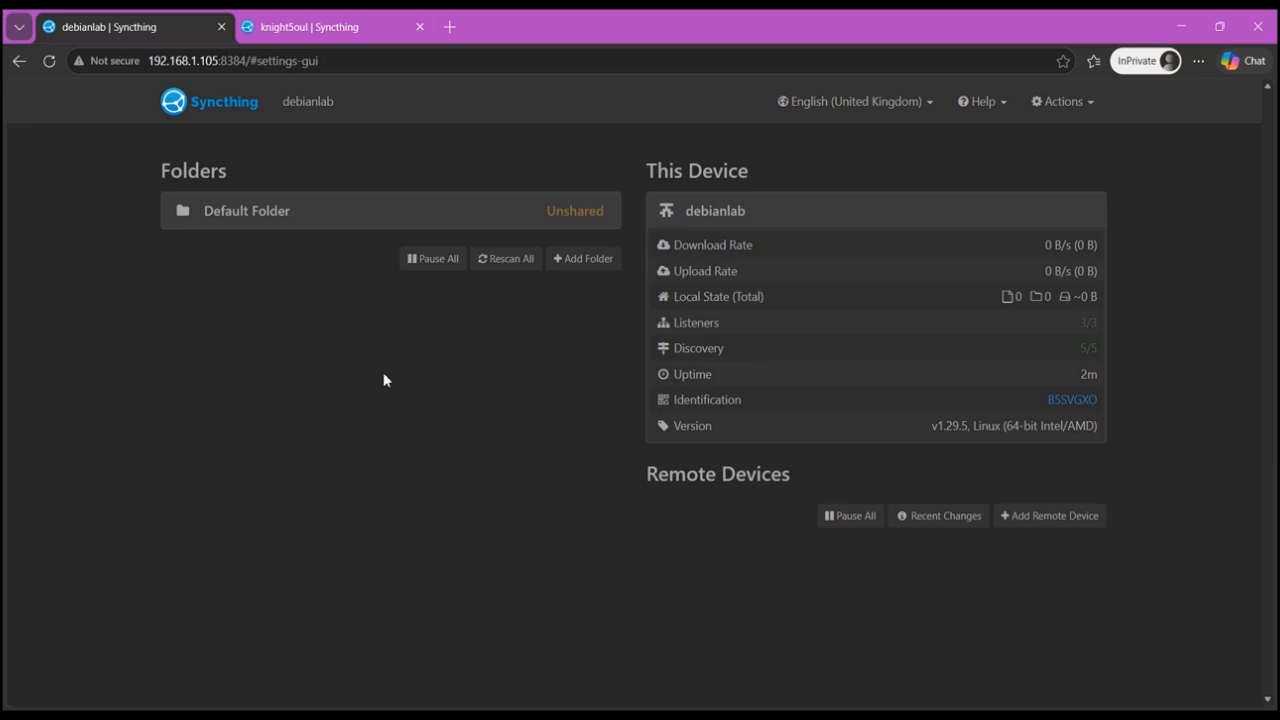
# - Start adding a folder on knight5oul with the label Backup and folder ID backup
pyautogui.click(320, 30)
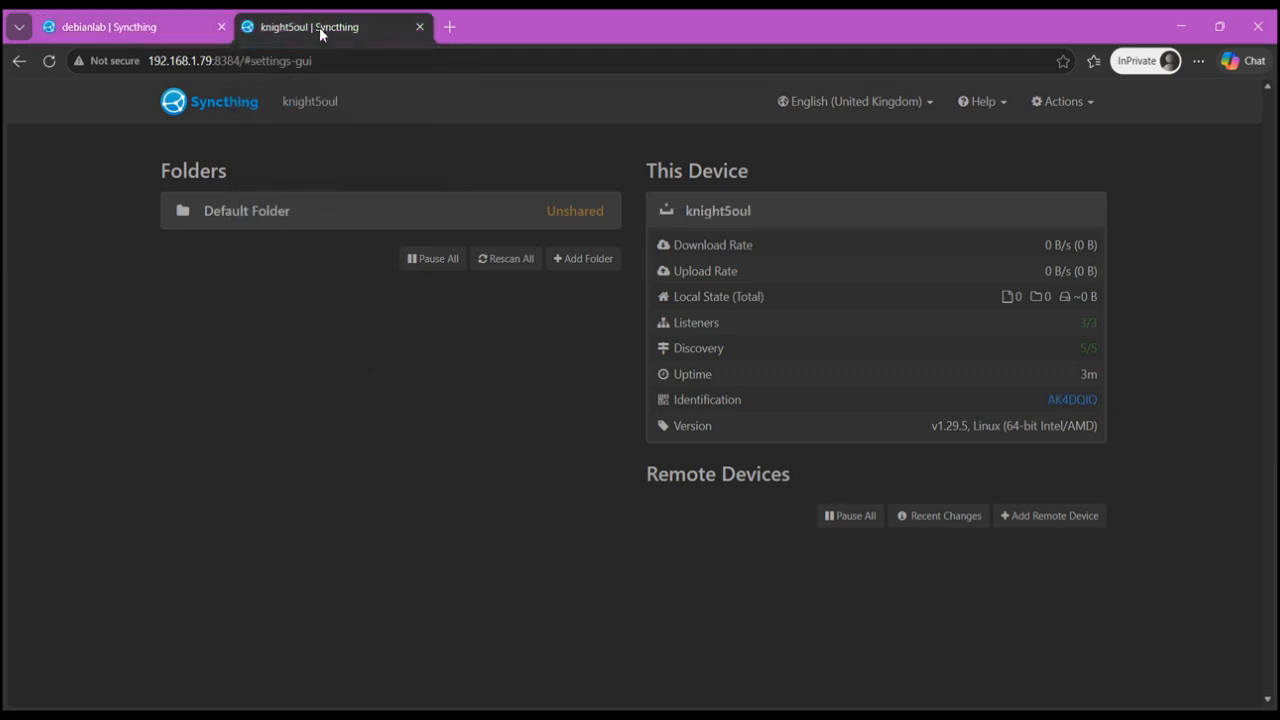
pyautogui.click(571, 263)
pyautogui.click(582, 258)
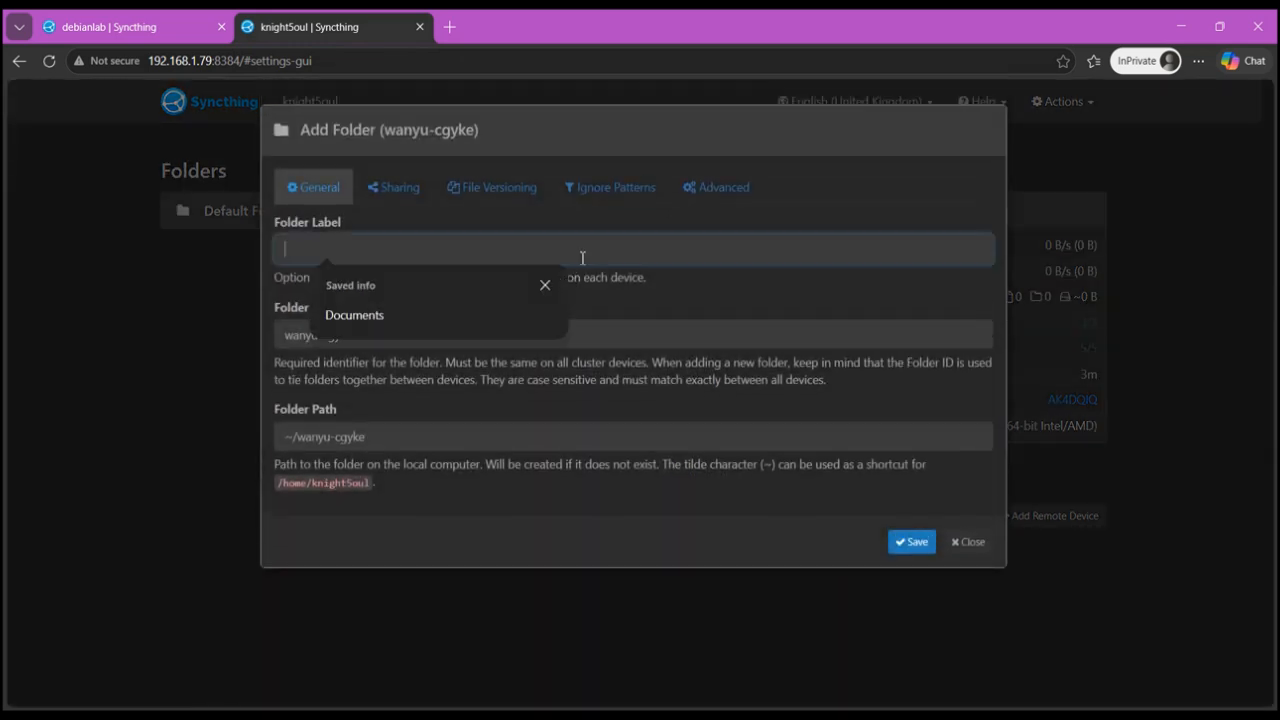
pyautogui.write('Backup')
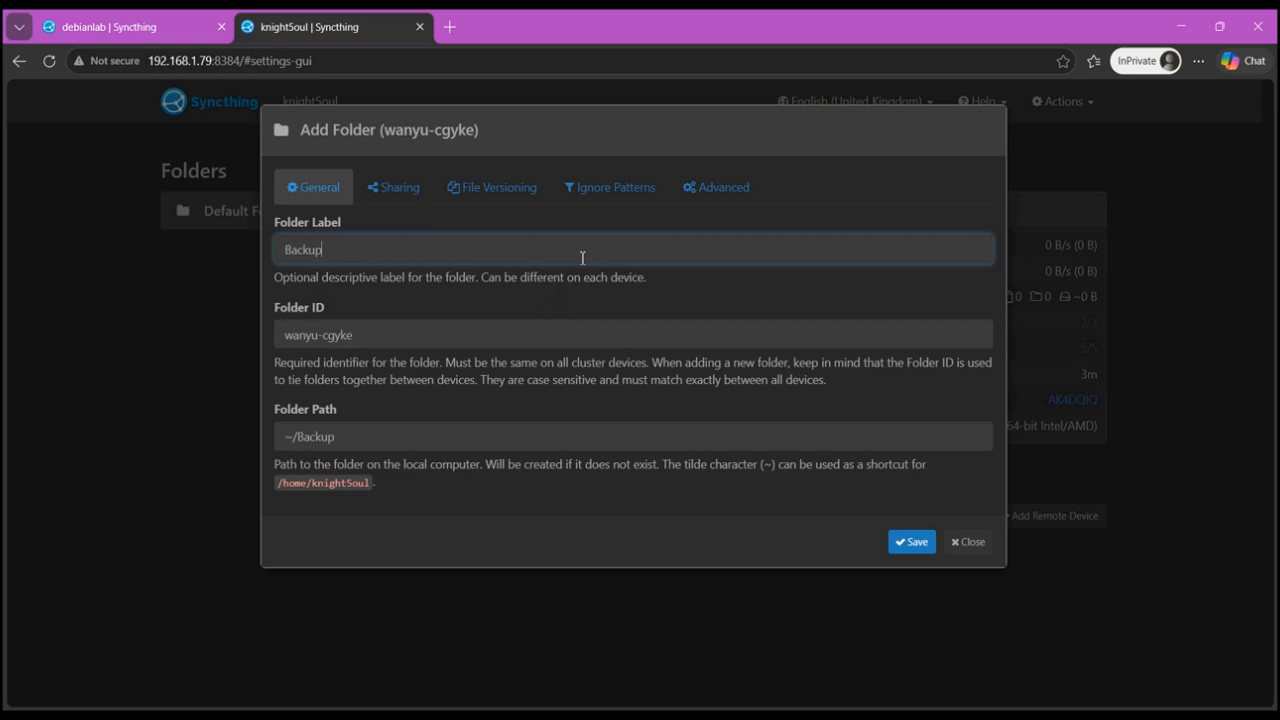
pyautogui.tripleClick(417, 334)
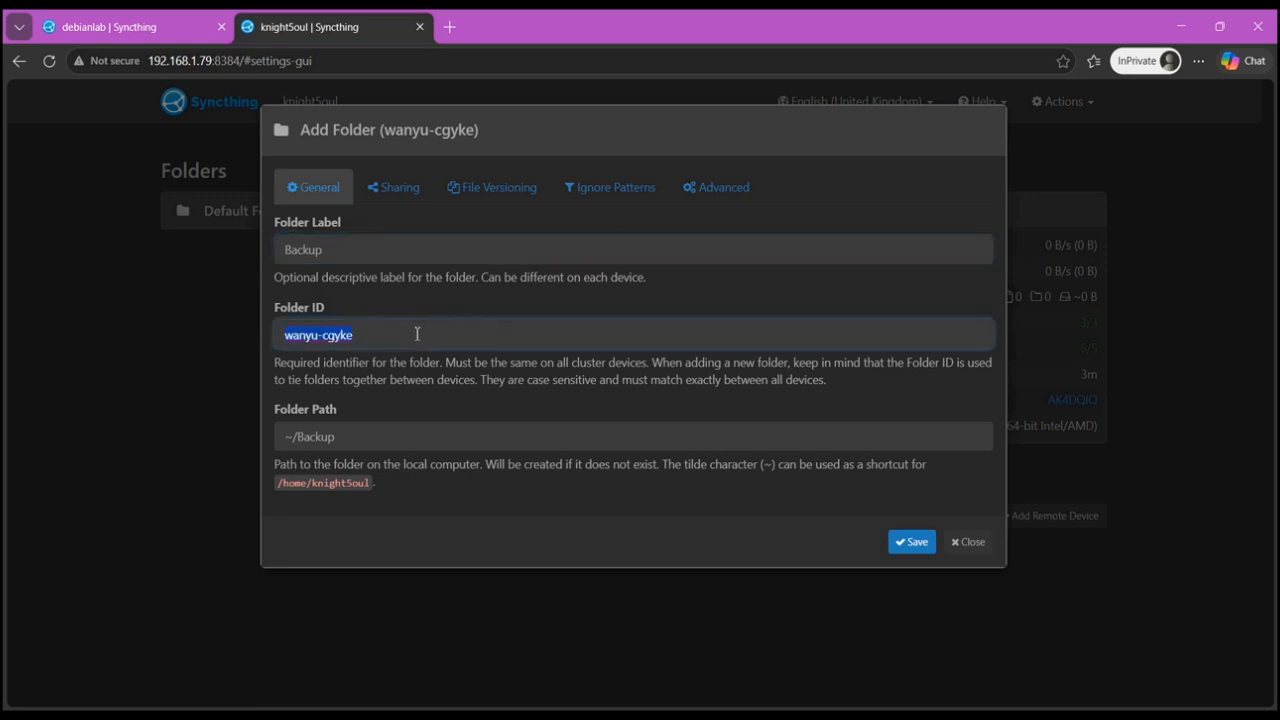
pyautogui.write('backup')
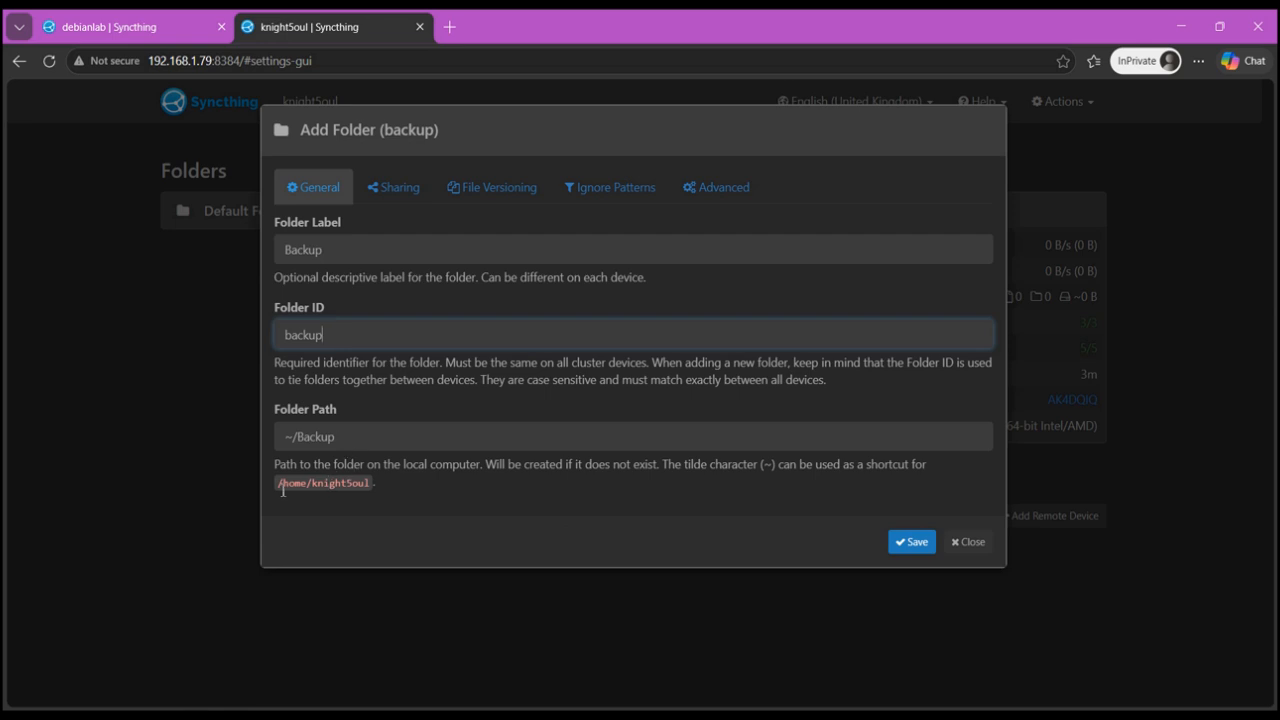
# - Set the new folder's path to /home/knight5oul/backup
pyautogui.moveTo(273, 484); pyautogui.dragTo(371, 487)
pyautogui.hotkey('ctrl', 'c')
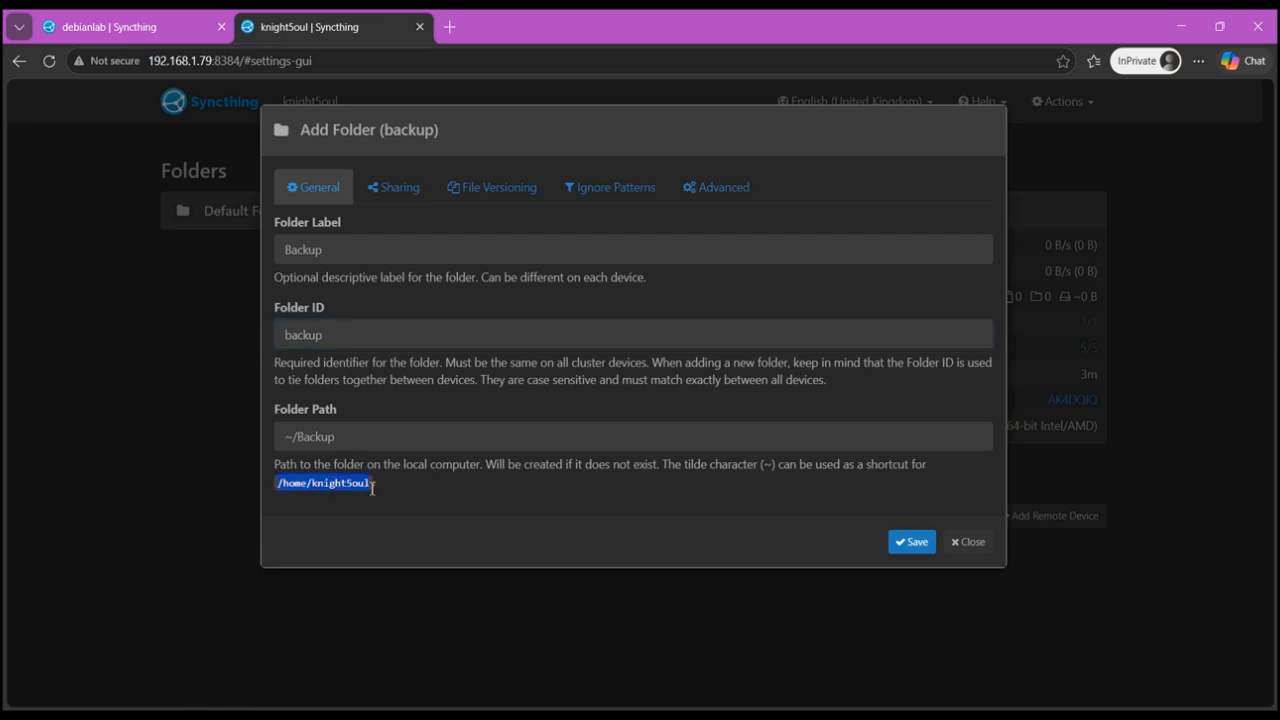
pyautogui.doubleClick(374, 437)
pyautogui.hotkey('ctrl', 'v')
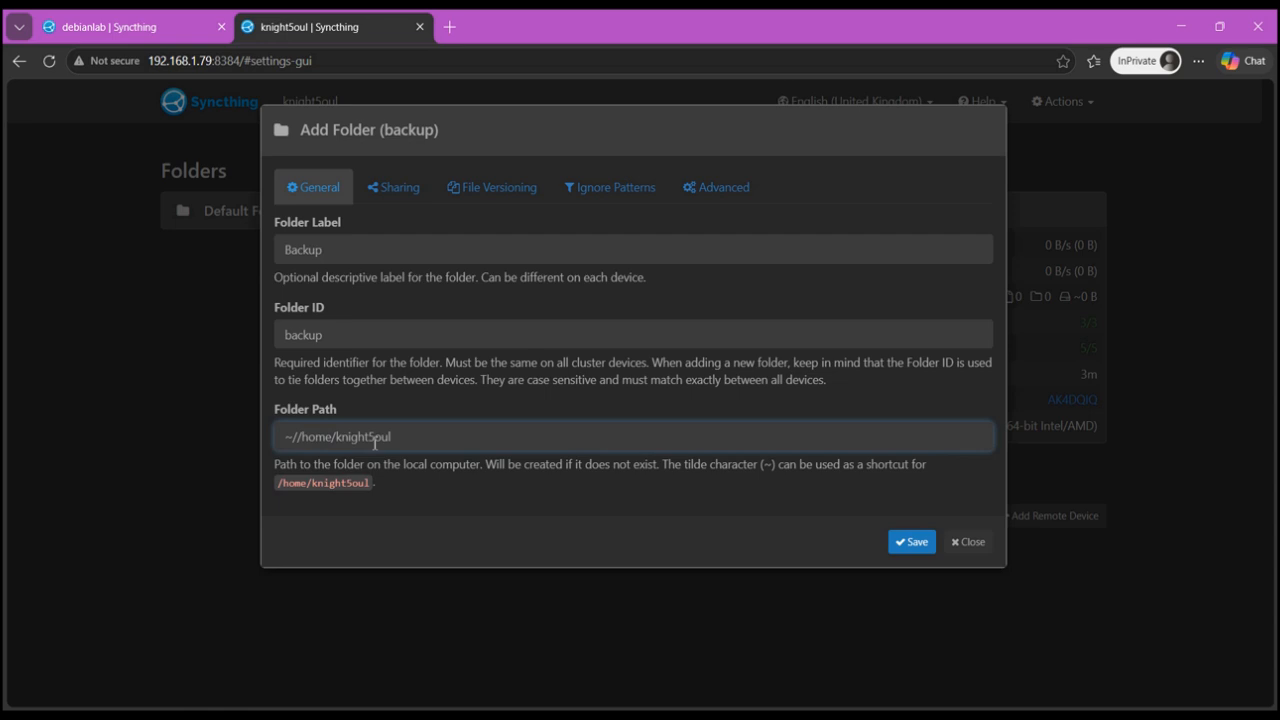
pyautogui.press('BackSpace')
pyautogui.press('BackSpace')
pyautogui.press('BackSpace')
pyautogui.press('BackSpace')
pyautogui.press('BackSpace')
pyautogui.press('BackSpace')
pyautogui.press('BackSpace')
pyautogui.press('BackSpace')
pyautogui.press('BackSpace')
pyautogui.press('BackSpace')
pyautogui.press('BackSpace')
pyautogui.press('BackSpace')
pyautogui.press('BackSpace')
pyautogui.press('BackSpace')
pyautogui.press('BackSpace')
pyautogui.press('BackSpace')
pyautogui.press('BackSpace')
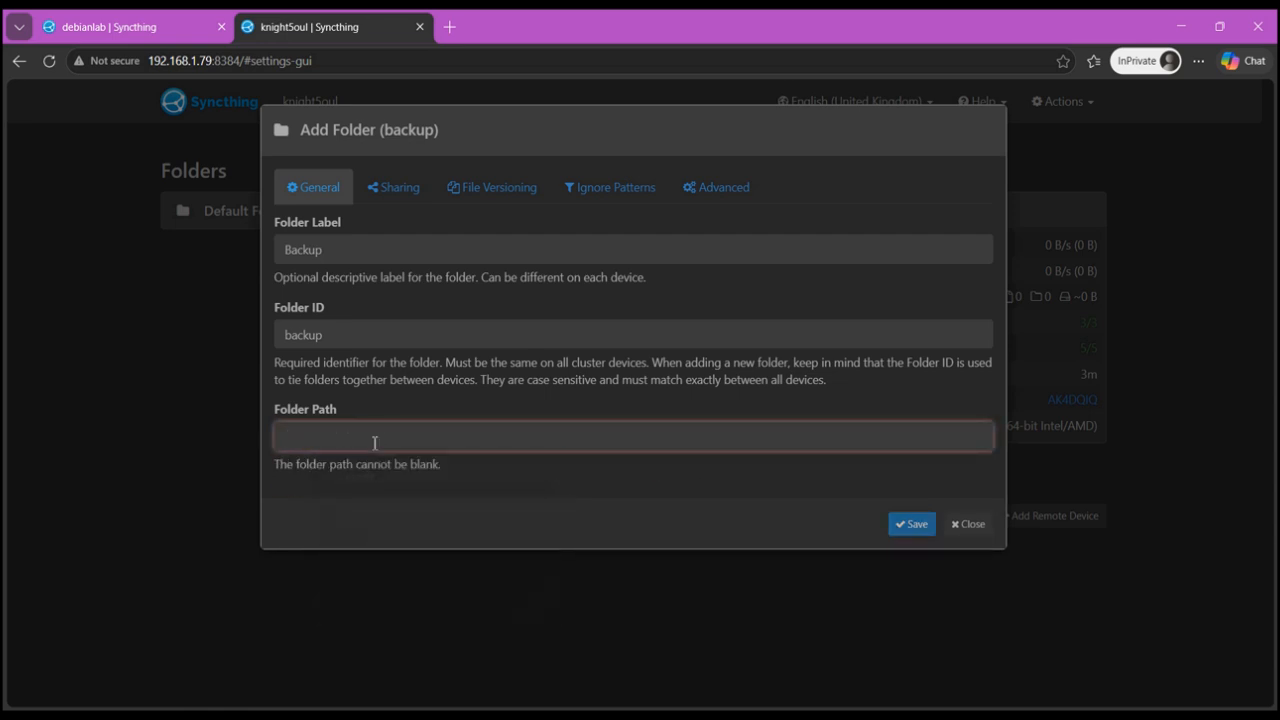
pyautogui.hotkey('ctrl', 'v')
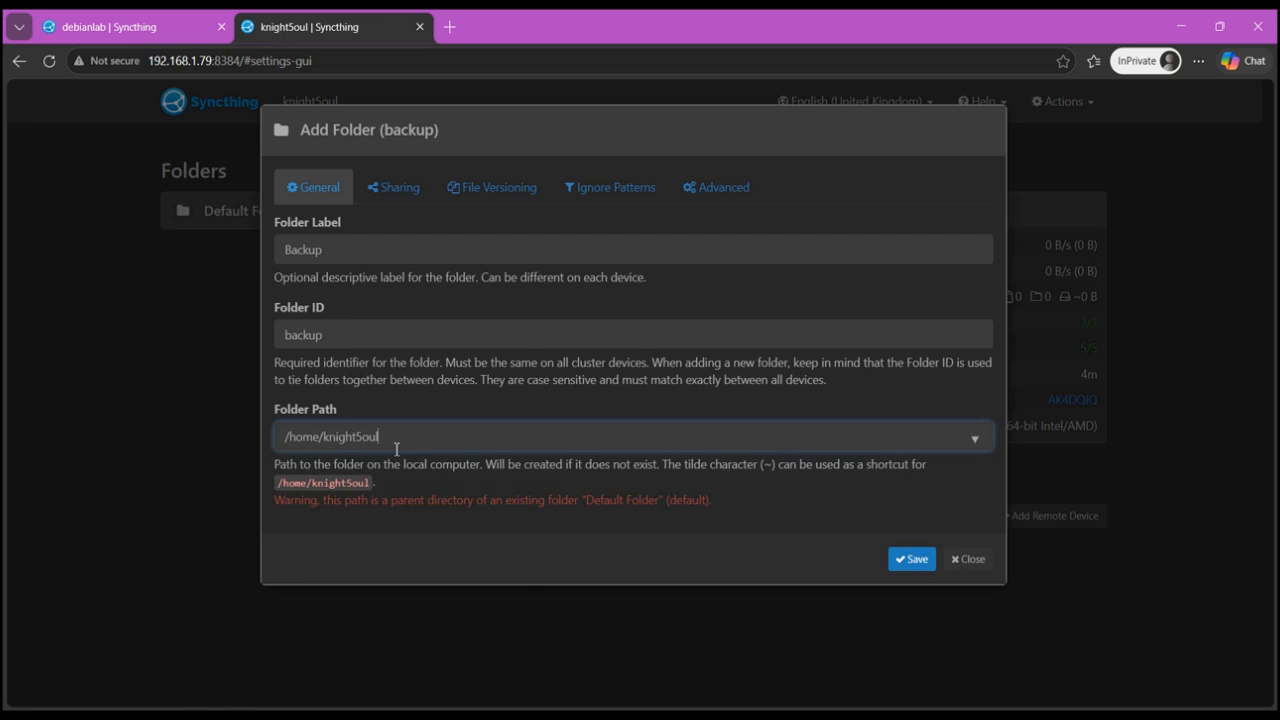
pyautogui.write('/')
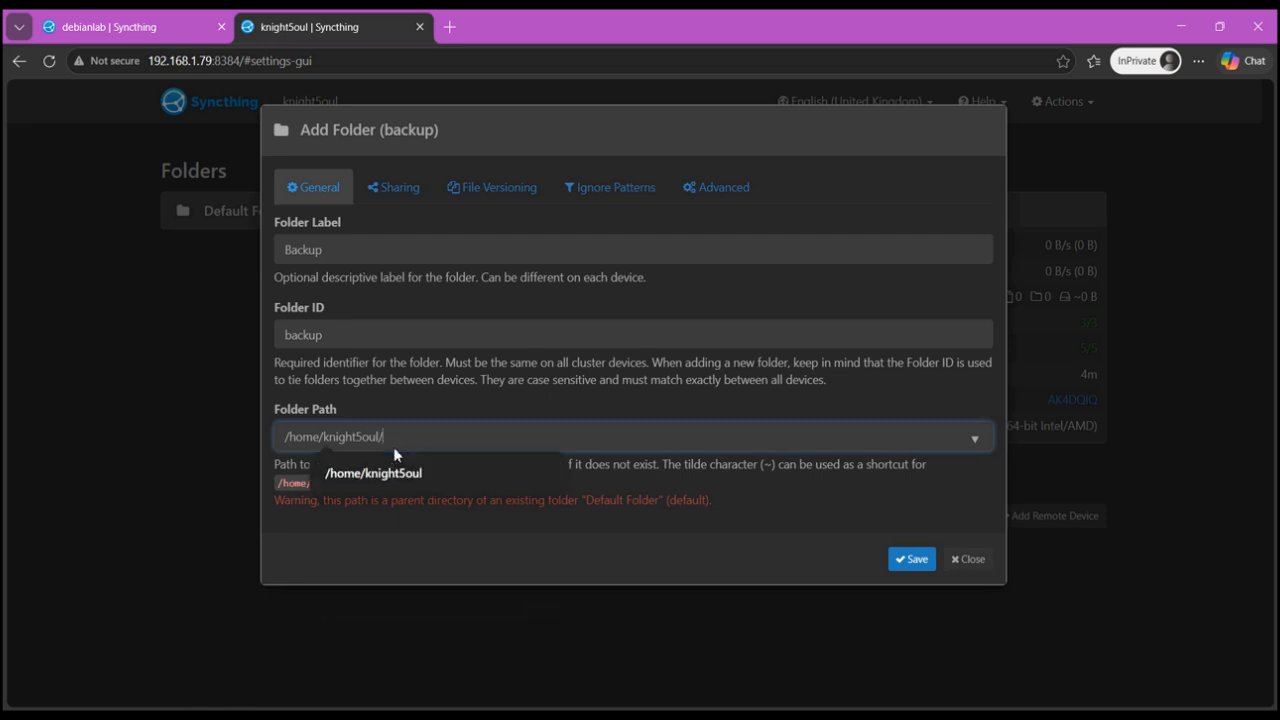
pyautogui.write('backup')
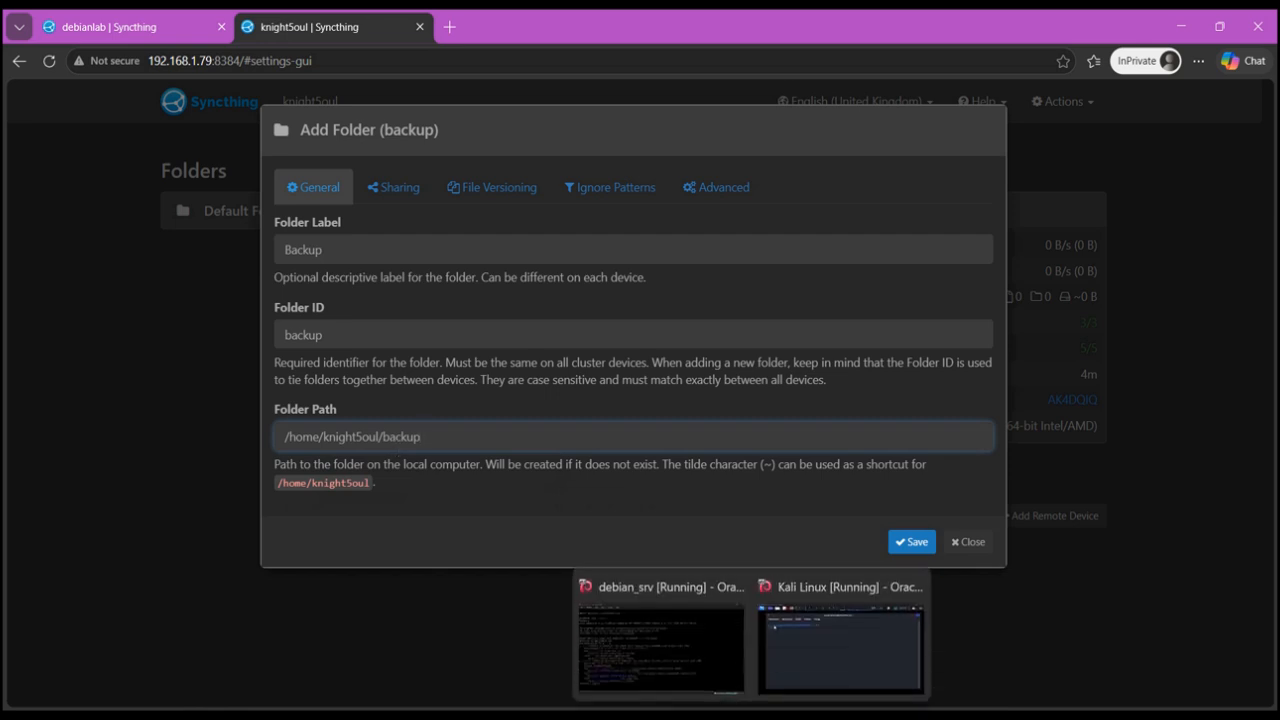
# - In the Kali VM, create a folder named backup in the home directory
pyautogui.click(825, 600)
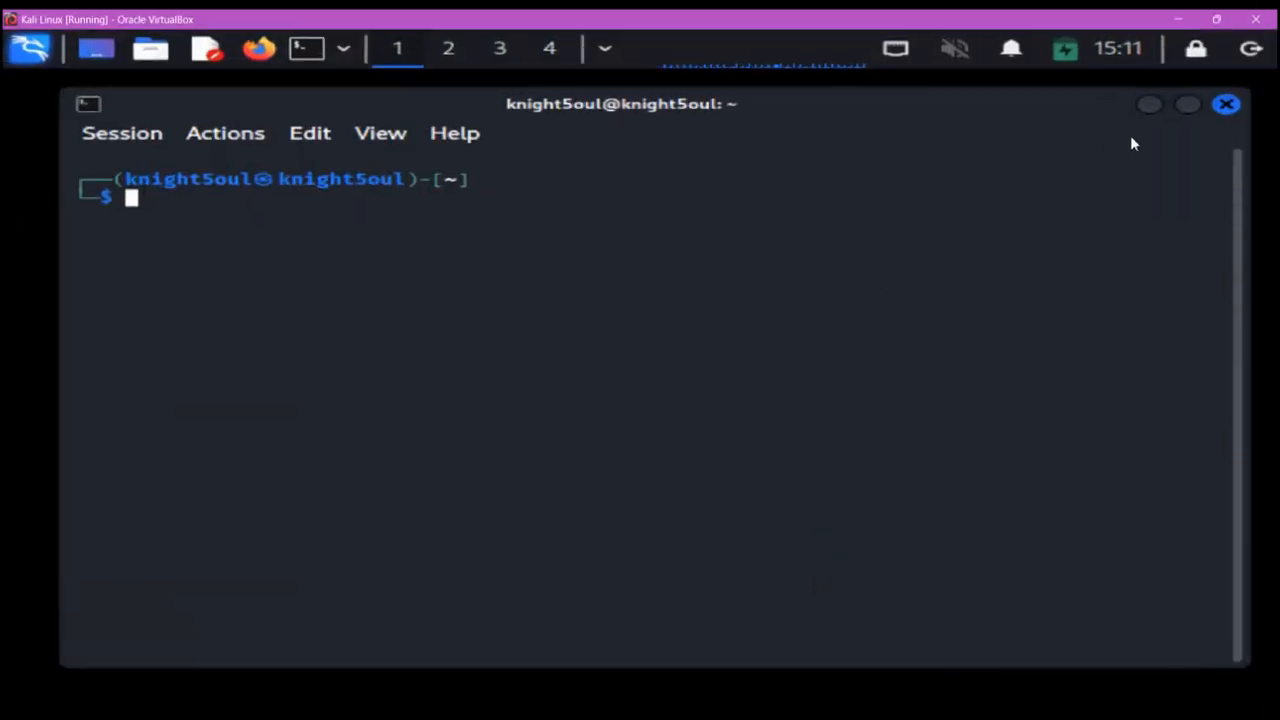
pyautogui.click(1226, 104)
pyautogui.doubleClick(162, 145)
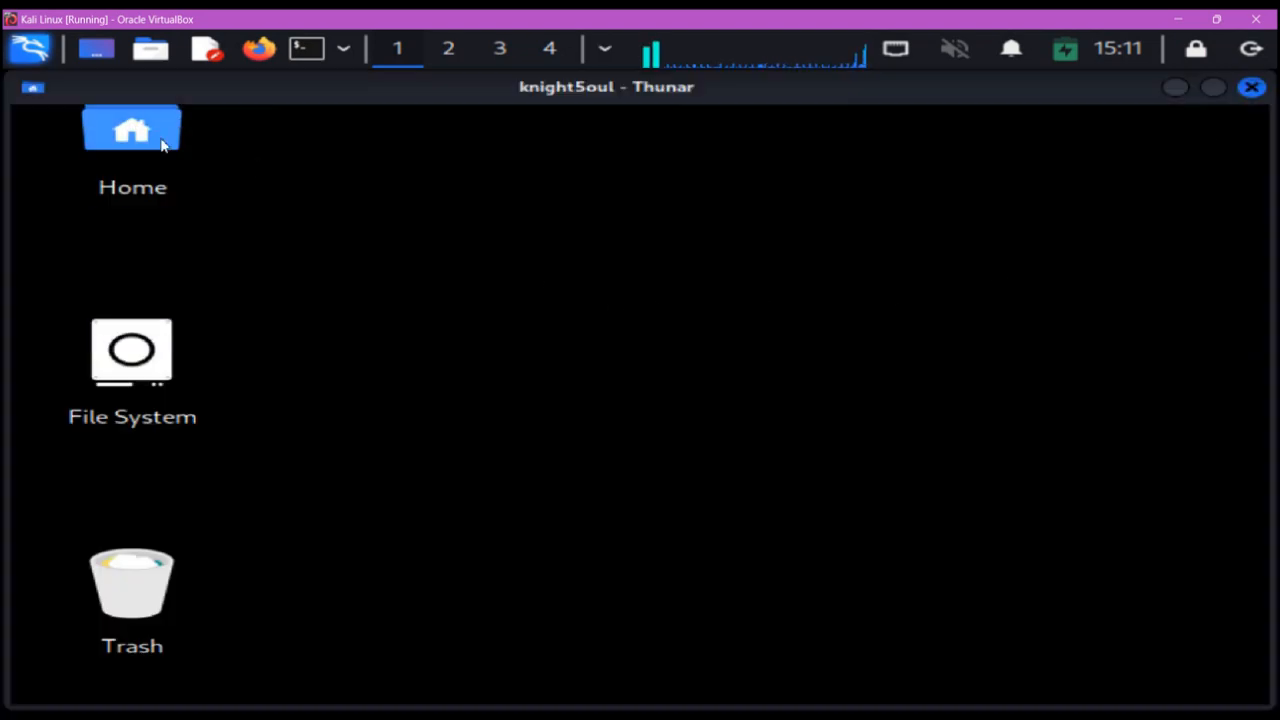
pyautogui.rightClick(768, 516)
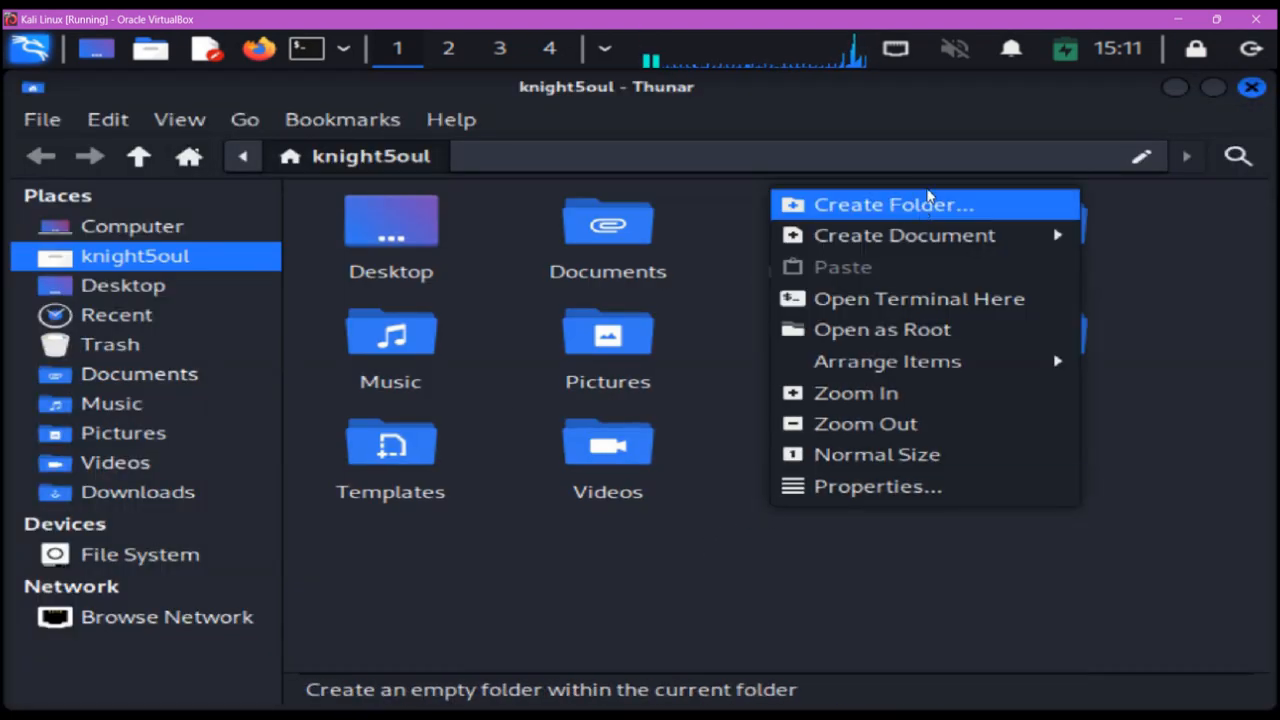
pyautogui.click(926, 203)
pyautogui.write('backup')
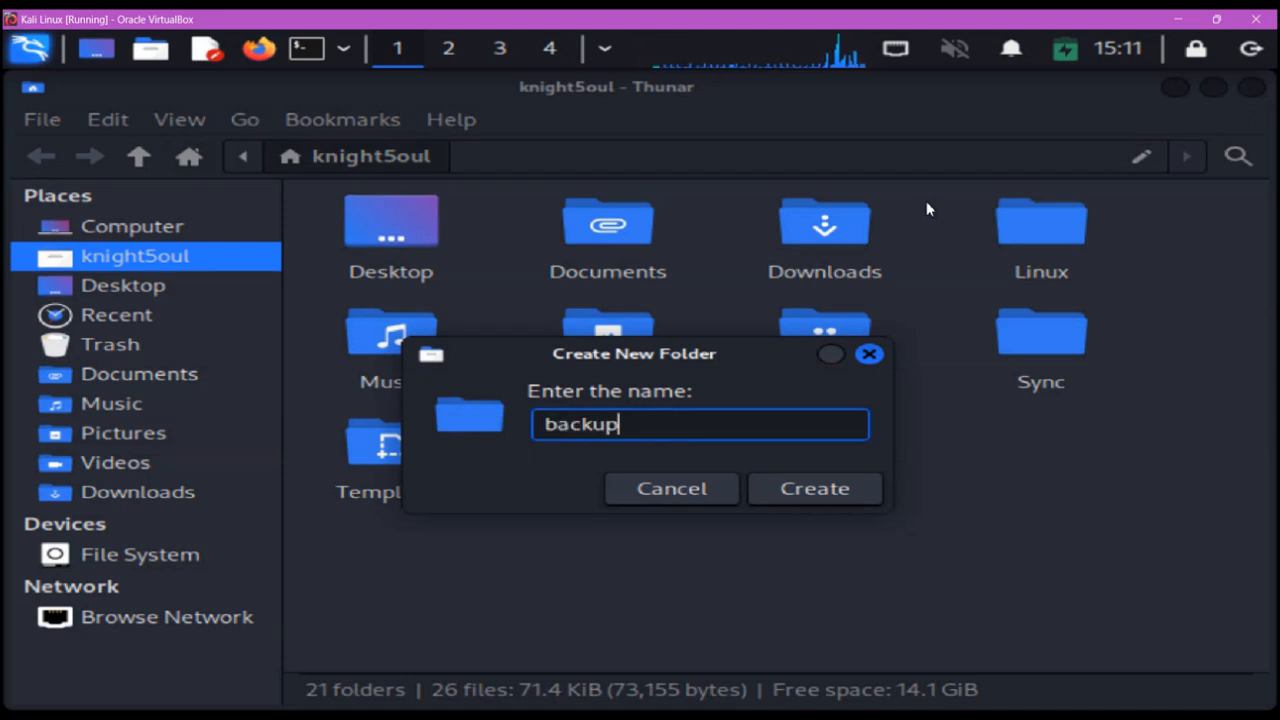
pyautogui.press('Return')
pyautogui.click(615, 580)
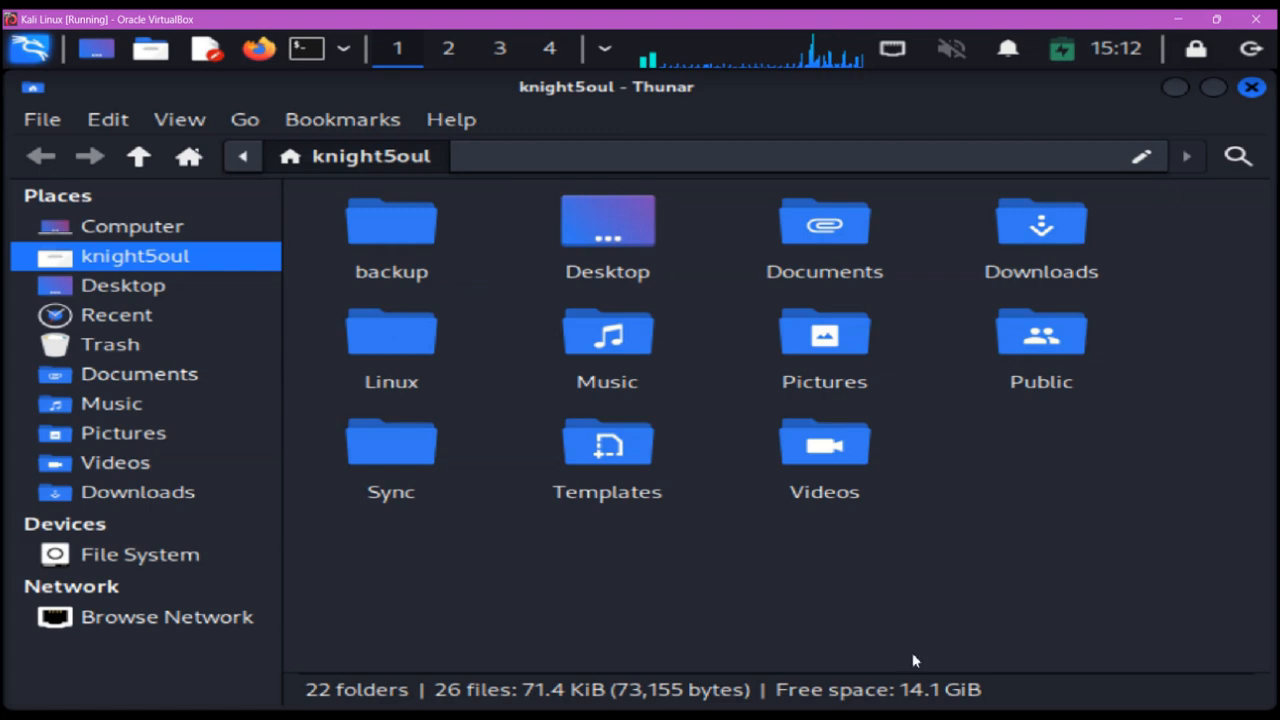
pyautogui.click(1178, 19)
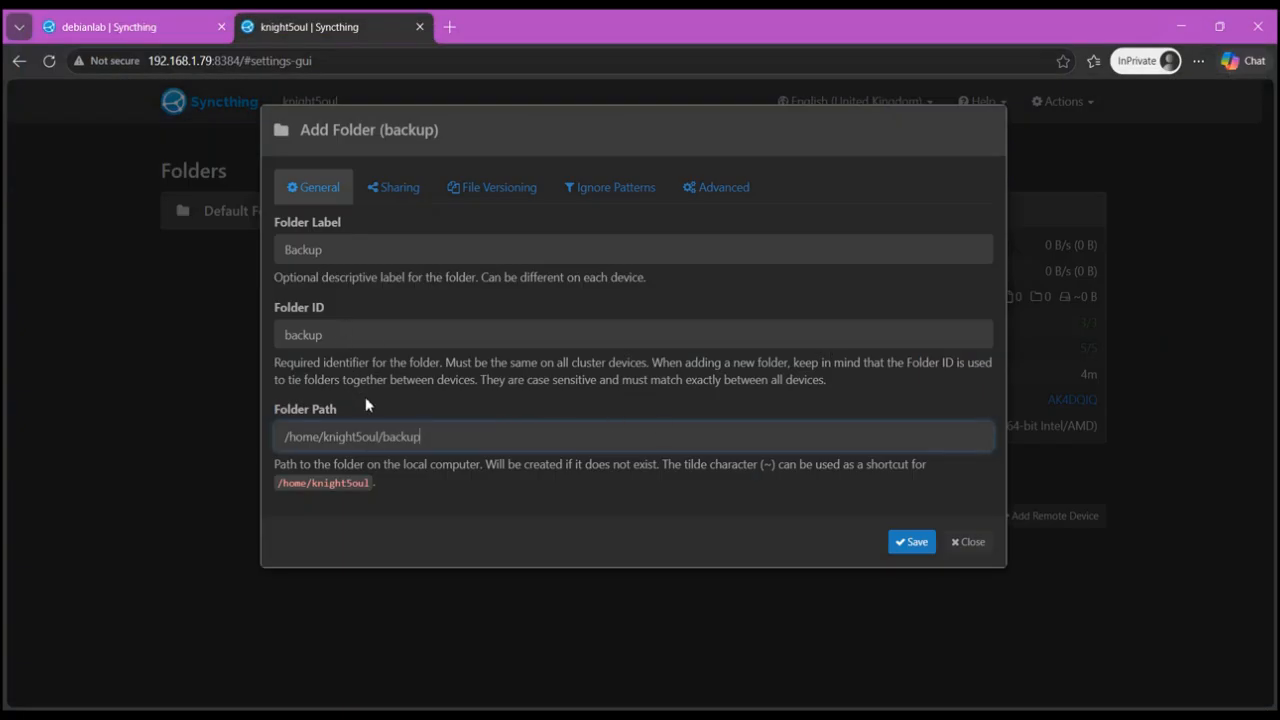
# - Save the Backup folder and open the dialog for adding a remote device
pyautogui.click(913, 542)
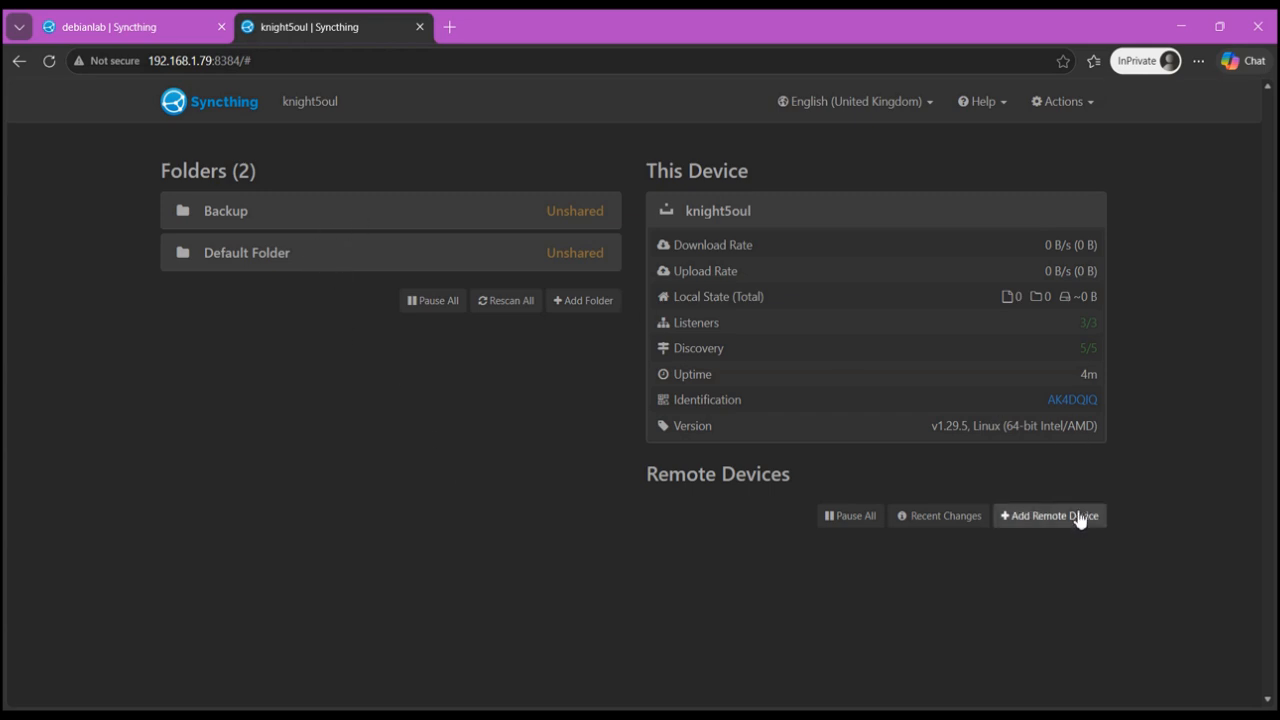
pyautogui.click(1045, 518)
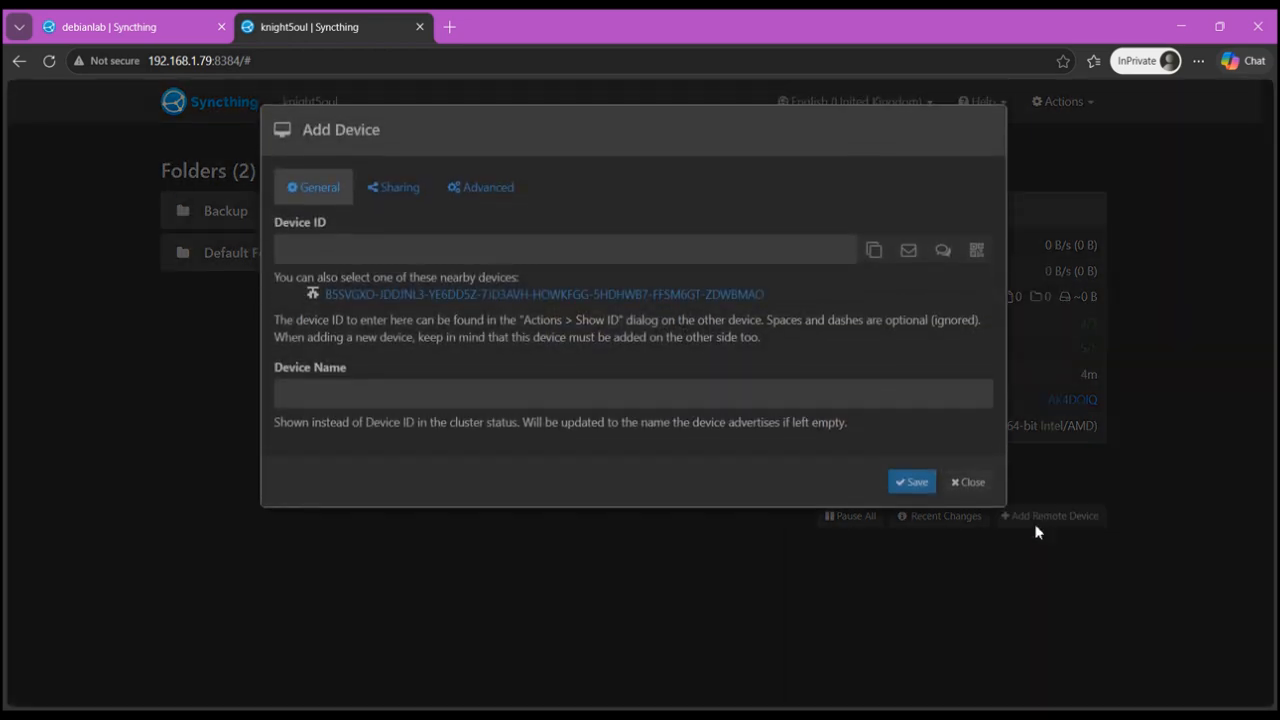
# - Copy the debianlab device ID from its device identification window
pyautogui.click(104, 30)
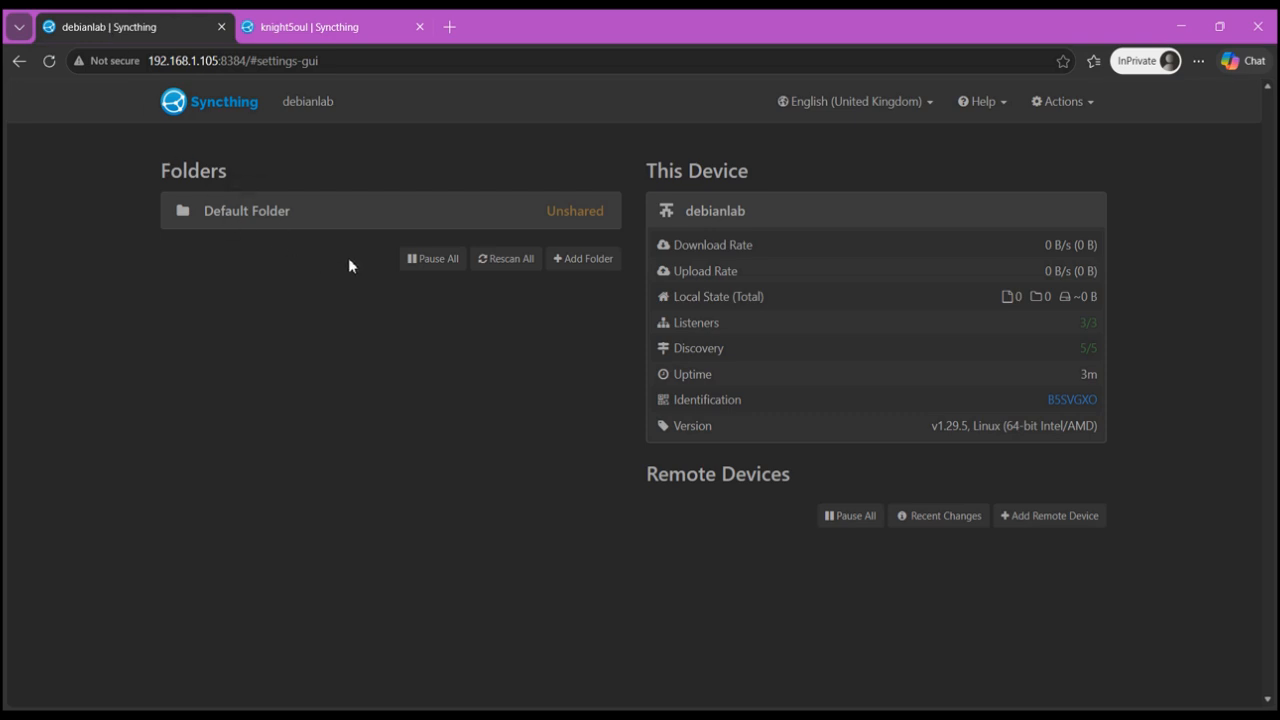
pyautogui.click(1062, 102)
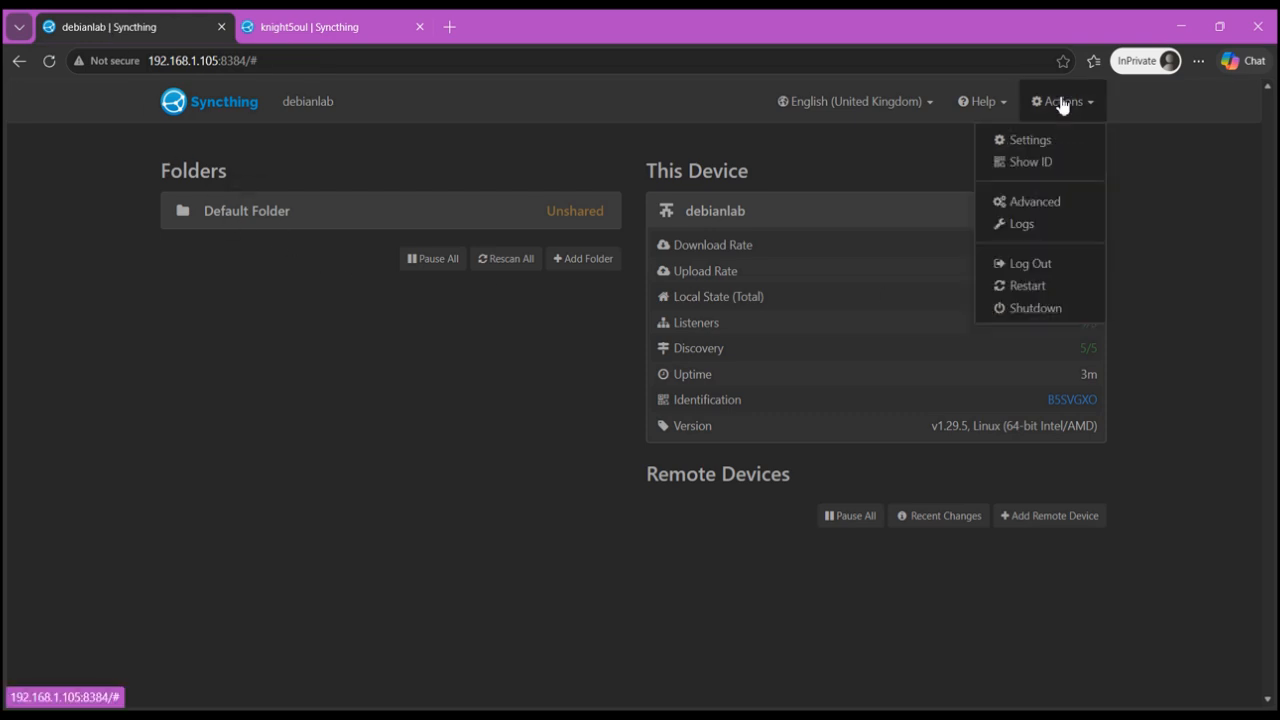
pyautogui.click(1058, 164)
pyautogui.tripleClick(440, 203)
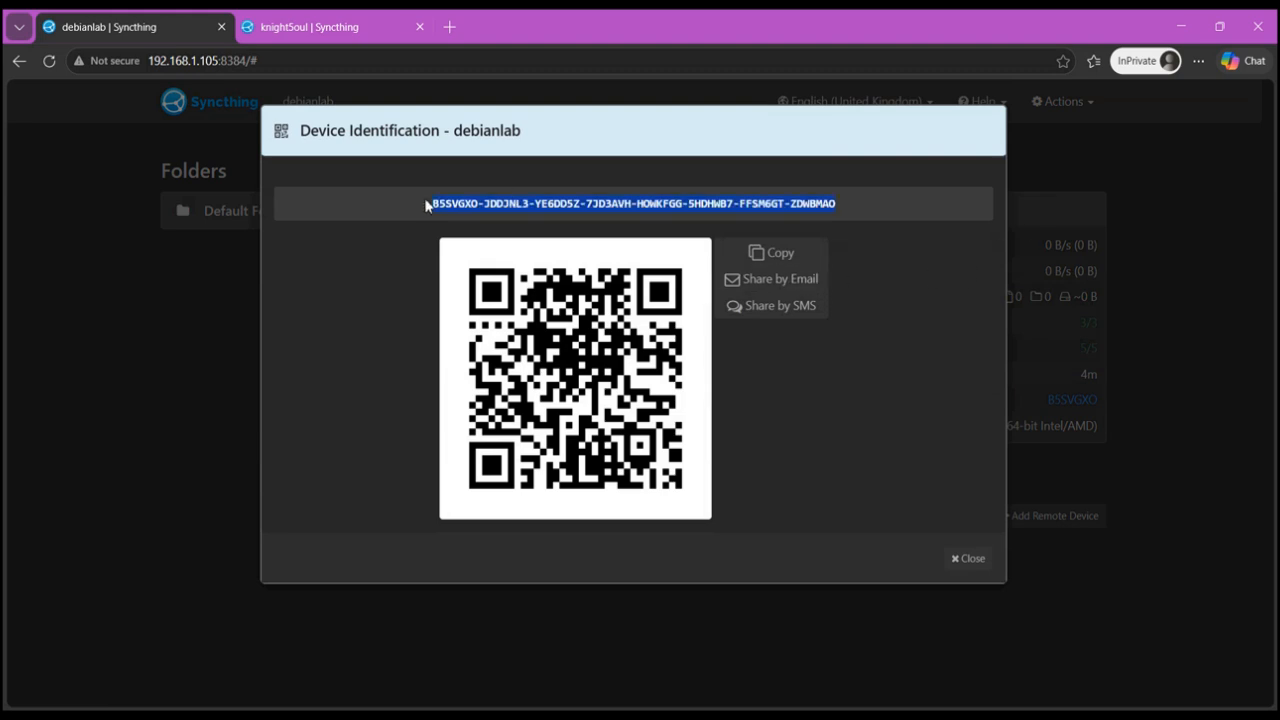
pyautogui.rightClick(530, 205)
pyautogui.click(562, 228)
# - Add the debianlab device on knight5oul by pasting its device ID and naming it Debian_LAB
pyautogui.click(364, 26)
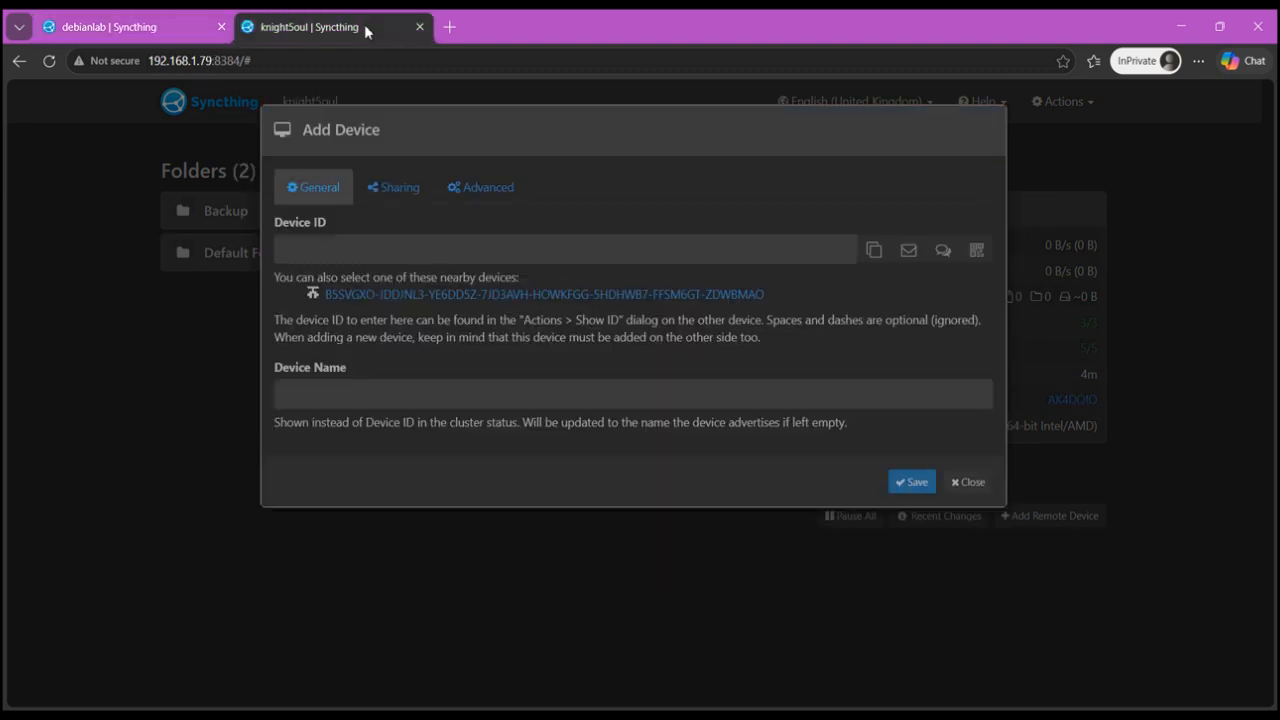
pyautogui.click(462, 252)
pyautogui.hotkey('ctrl', 'v')
pyautogui.click(426, 400)
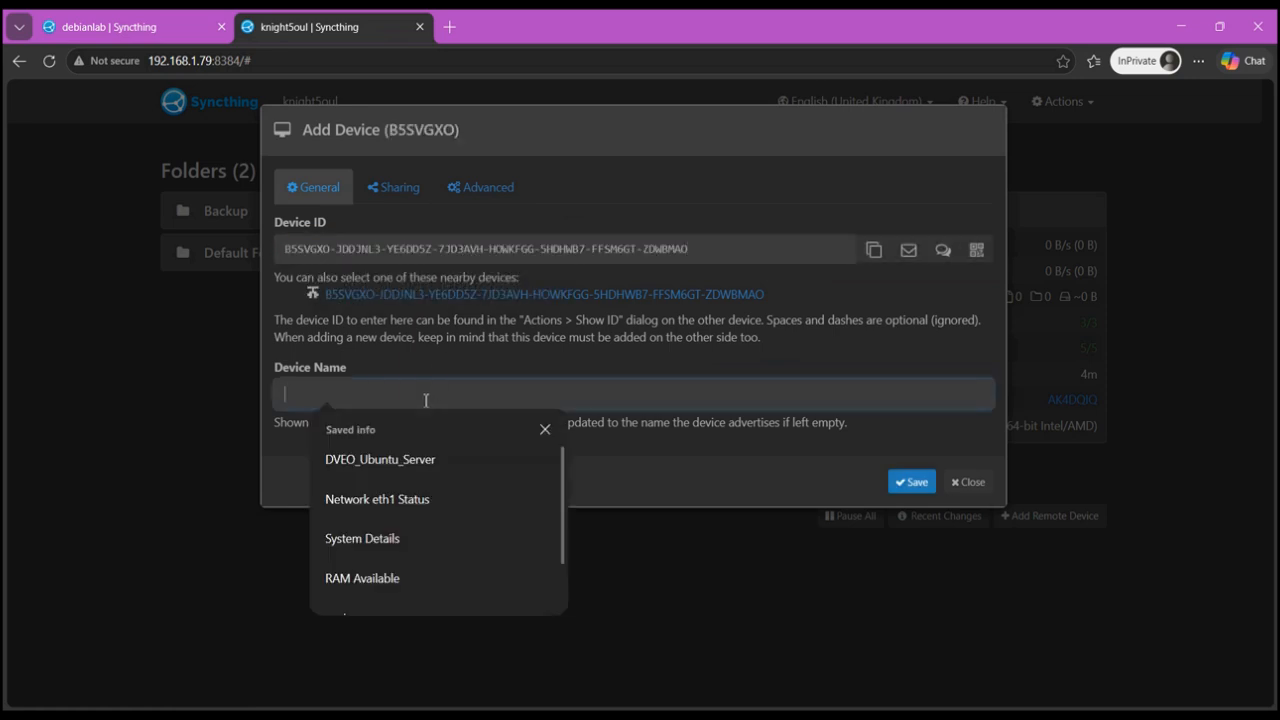
pyautogui.write('Debian_LAB')
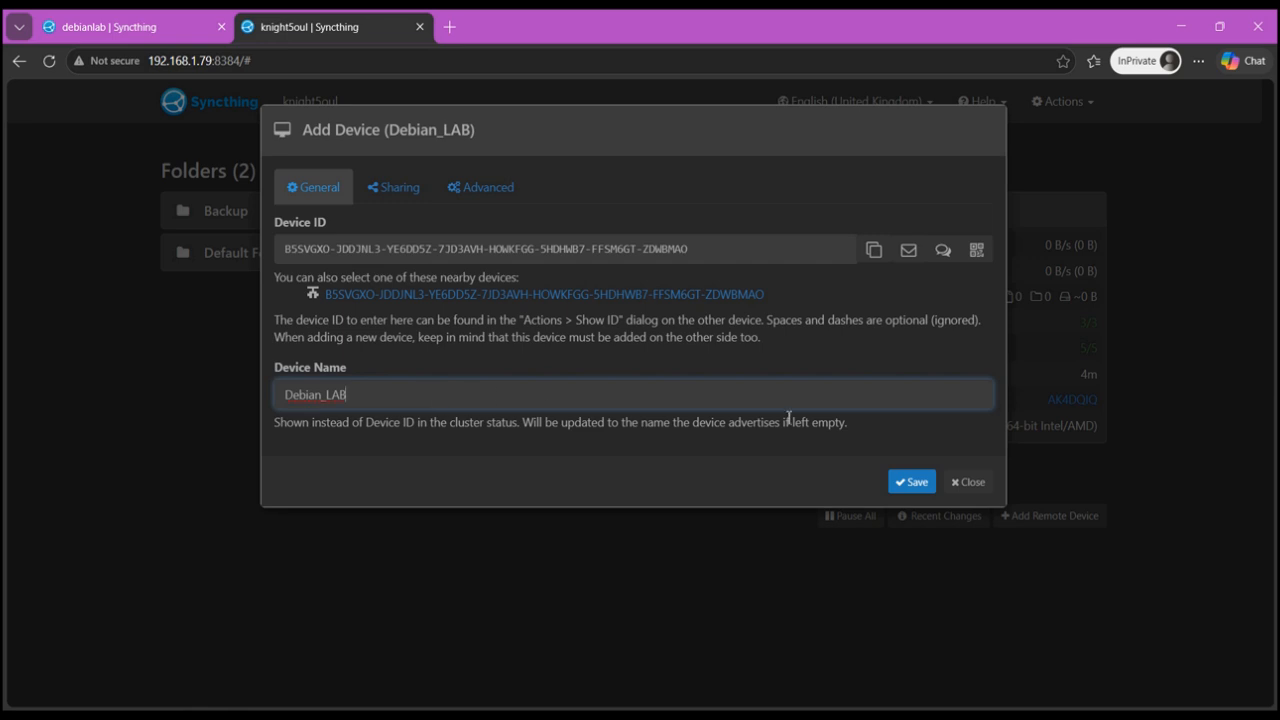
pyautogui.click(910, 483)
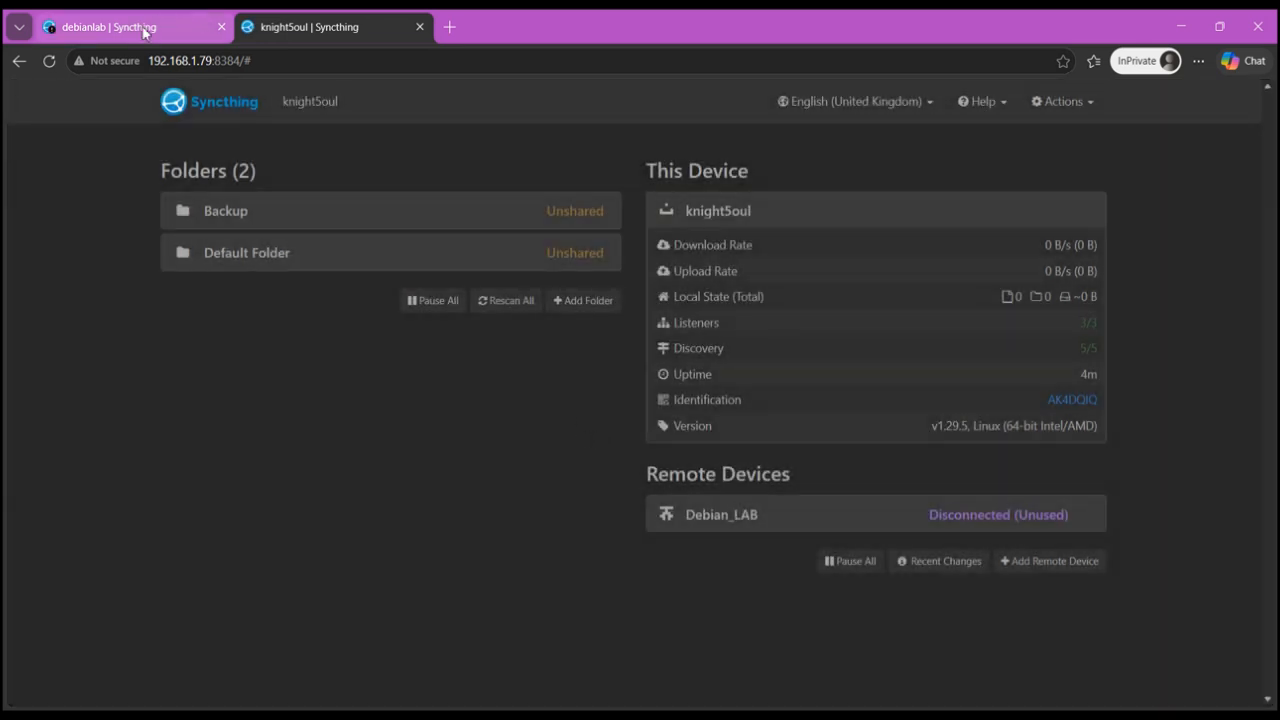
# - Return to the debianlab tab and close the device identification window
pyautogui.click(144, 31)
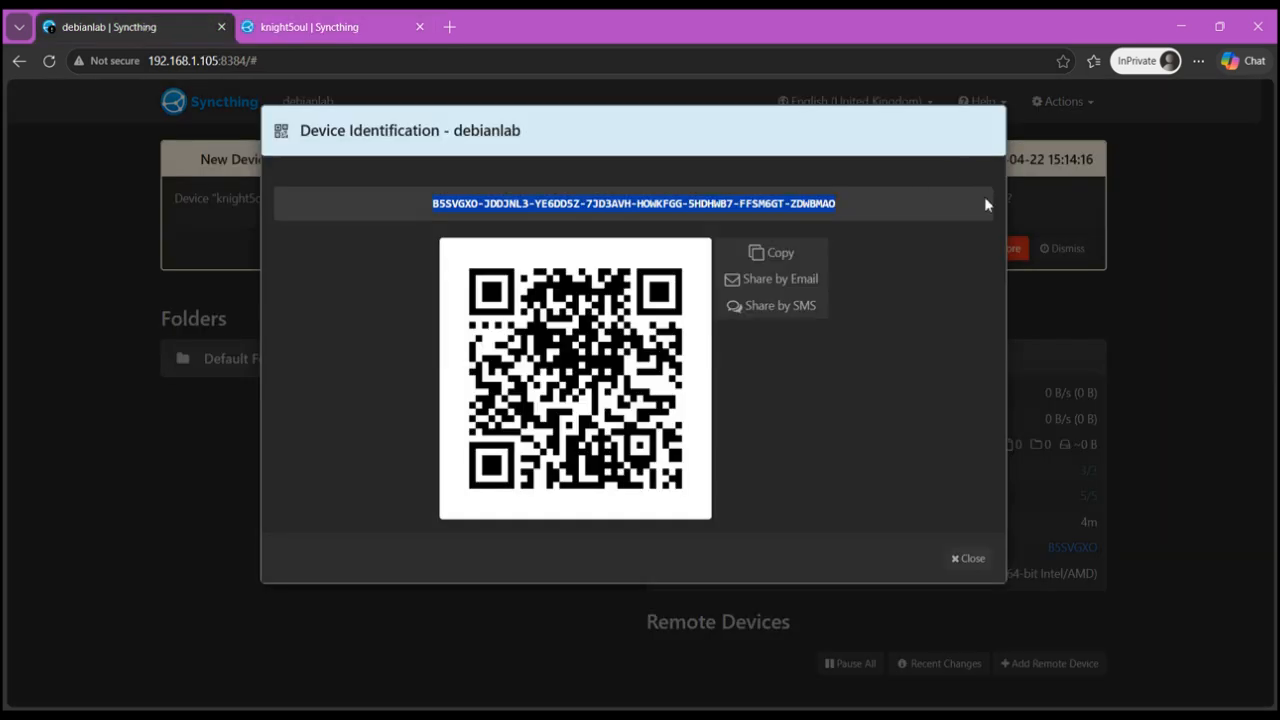
pyautogui.click(976, 558)
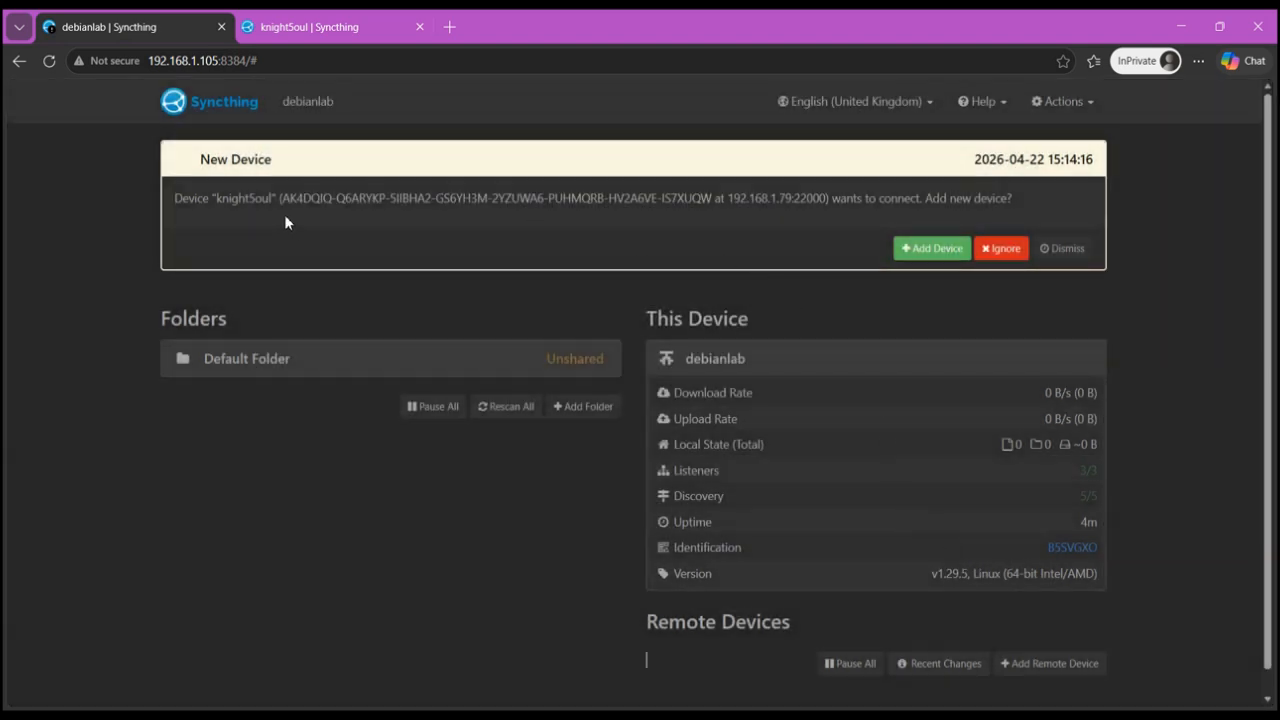
# - Accept the knight5oul connection request on debianlab and save it as a new remote device
pyautogui.moveTo(216, 198); pyautogui.dragTo(273, 200)
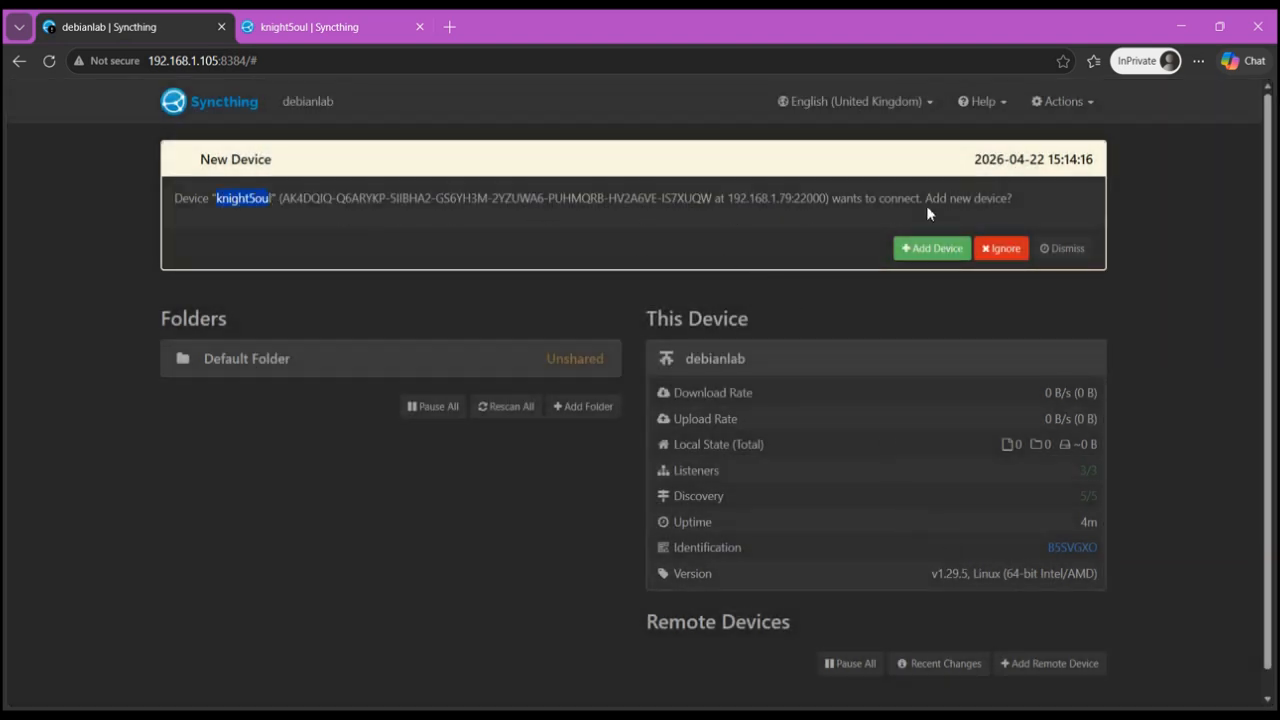
pyautogui.click(935, 246)
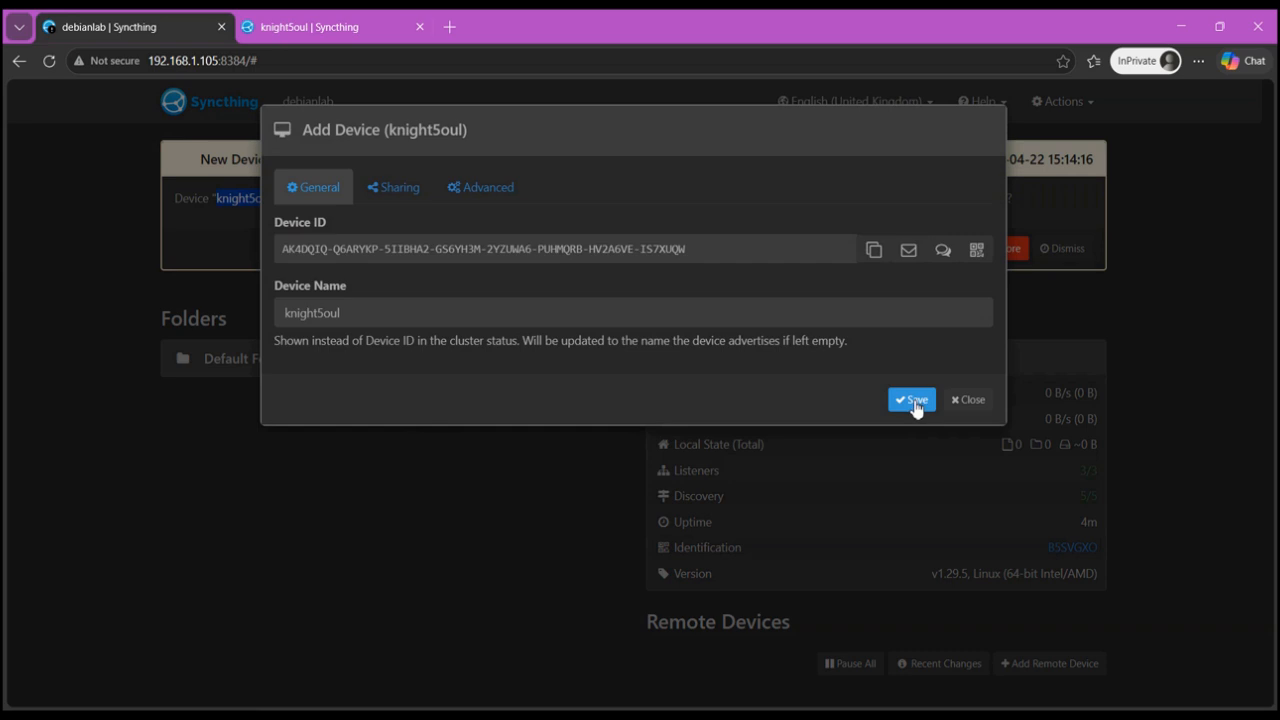
pyautogui.click(912, 400)
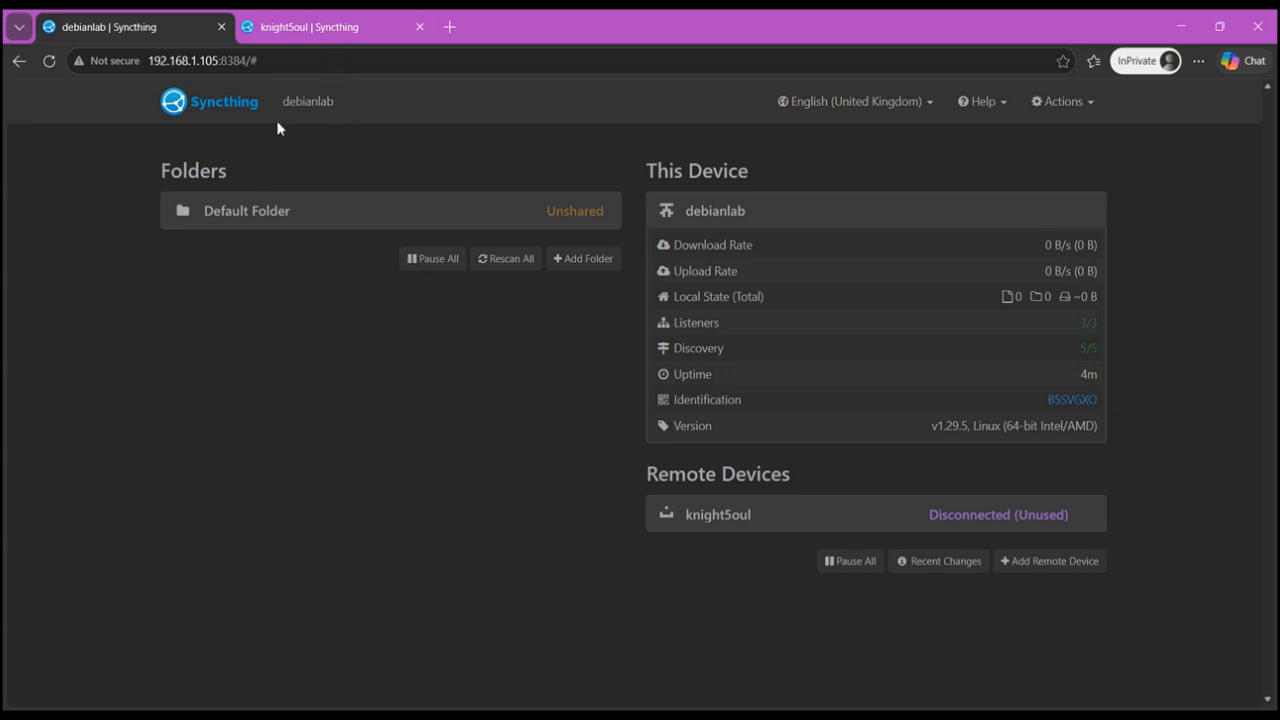
# - On knight5oul, edit the Backup folder's sharing to include Debian_LAB and save
pyautogui.click(297, 30)
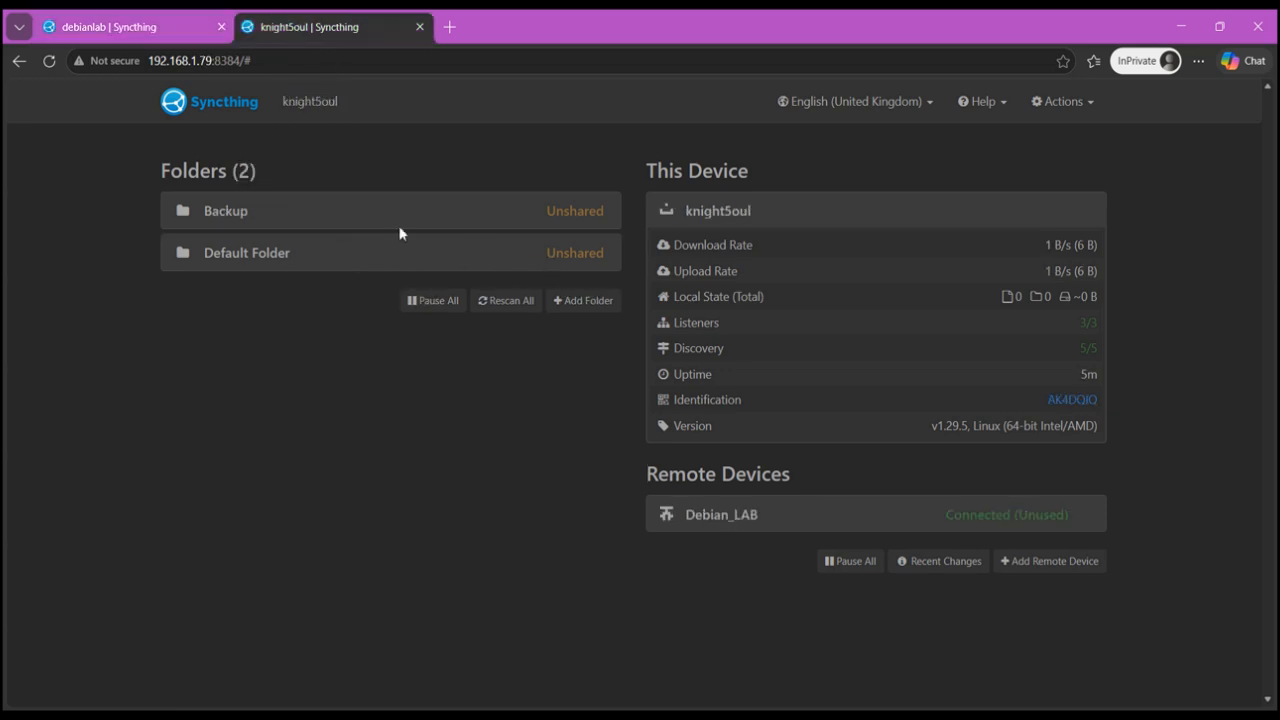
pyautogui.click(512, 214)
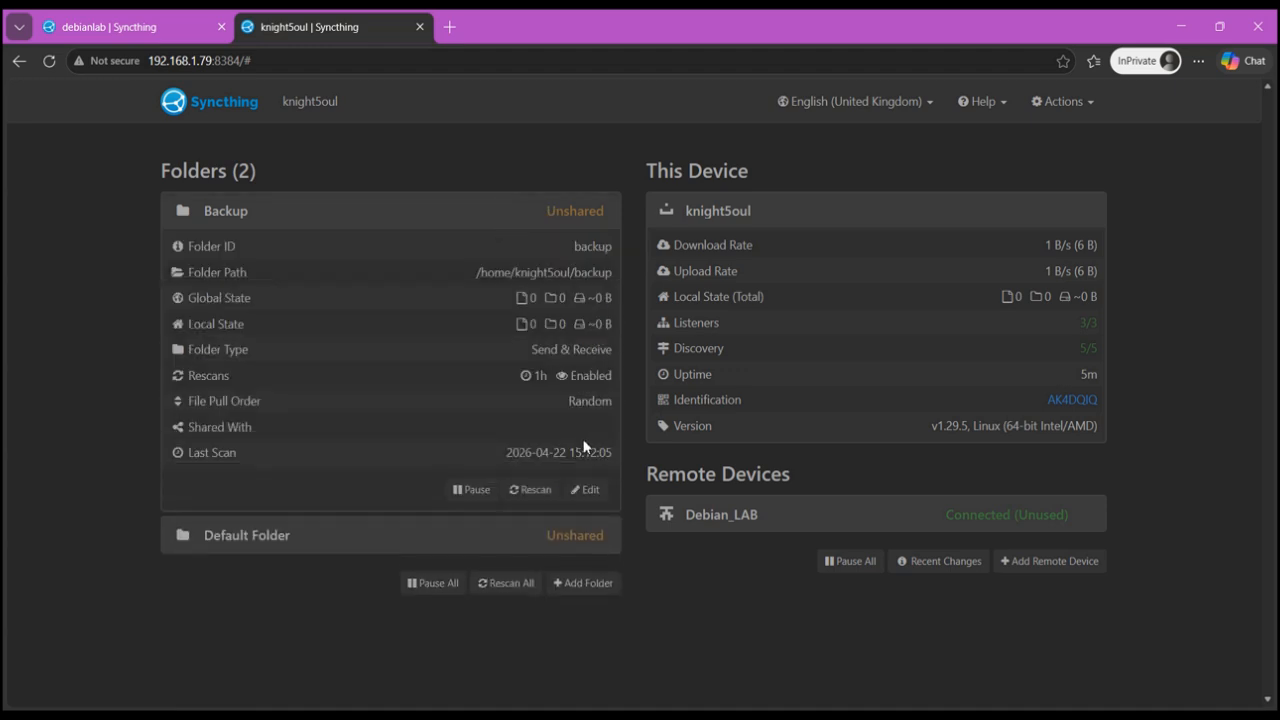
pyautogui.click(586, 490)
pyautogui.click(394, 187)
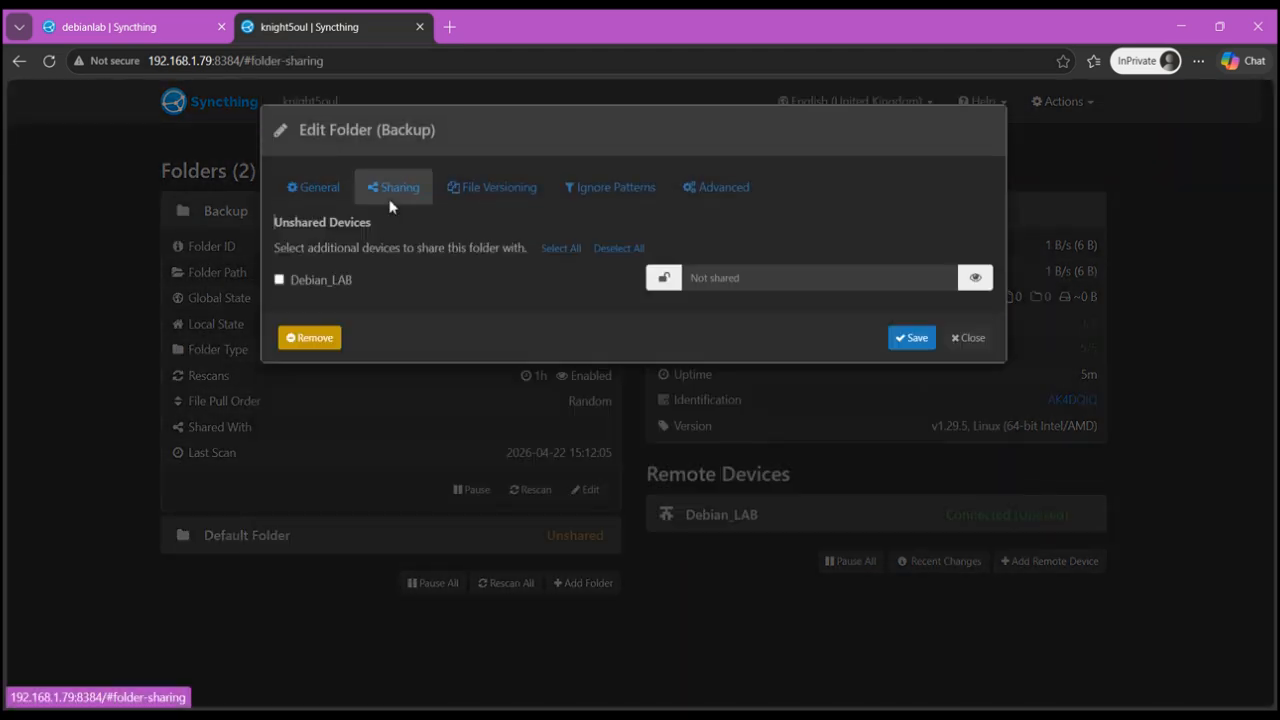
pyautogui.click(321, 284)
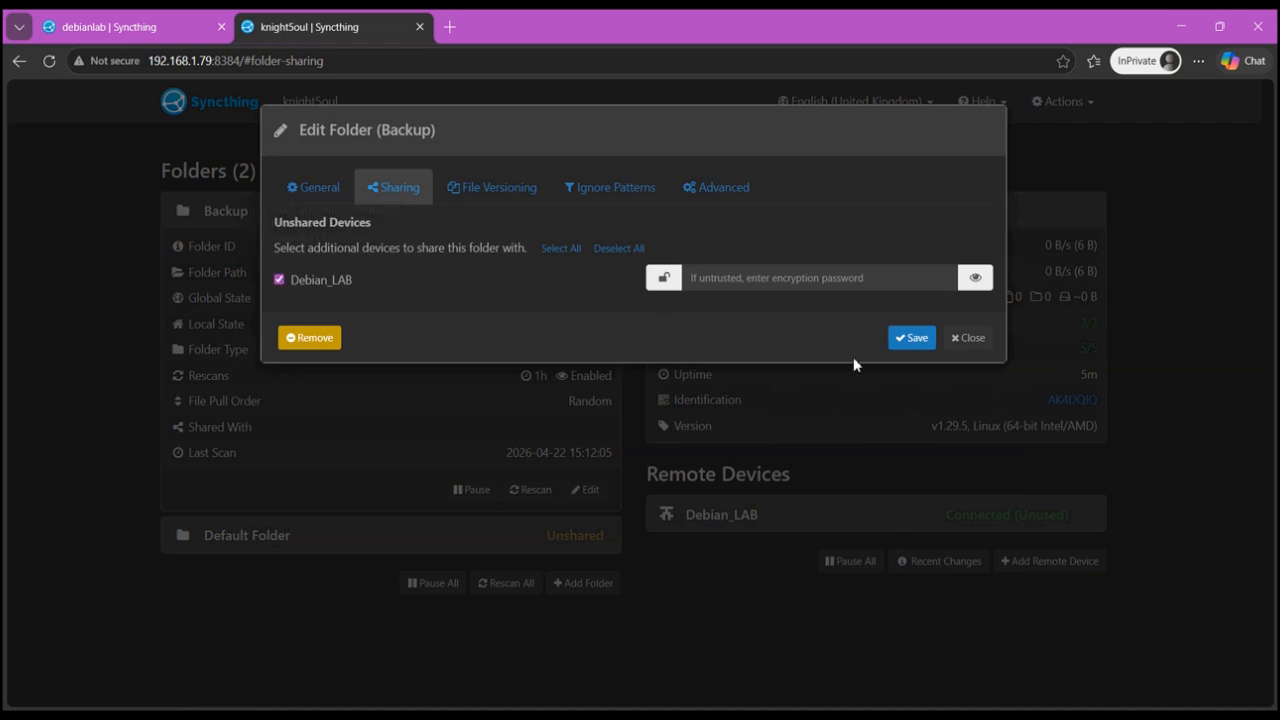
pyautogui.click(911, 338)
# - On debianlab, accept the shared Backup folder offer and clear the suggested folder path
pyautogui.click(108, 27)
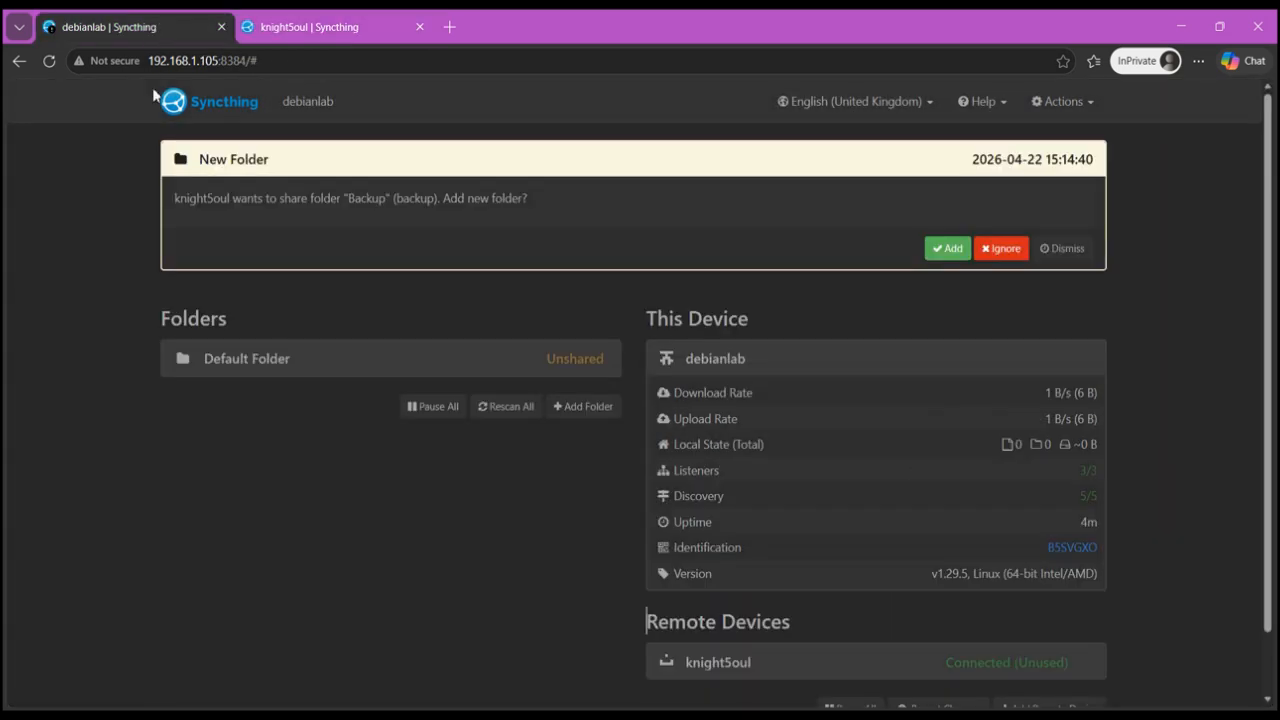
pyautogui.click(48, 61)
pyautogui.click(943, 252)
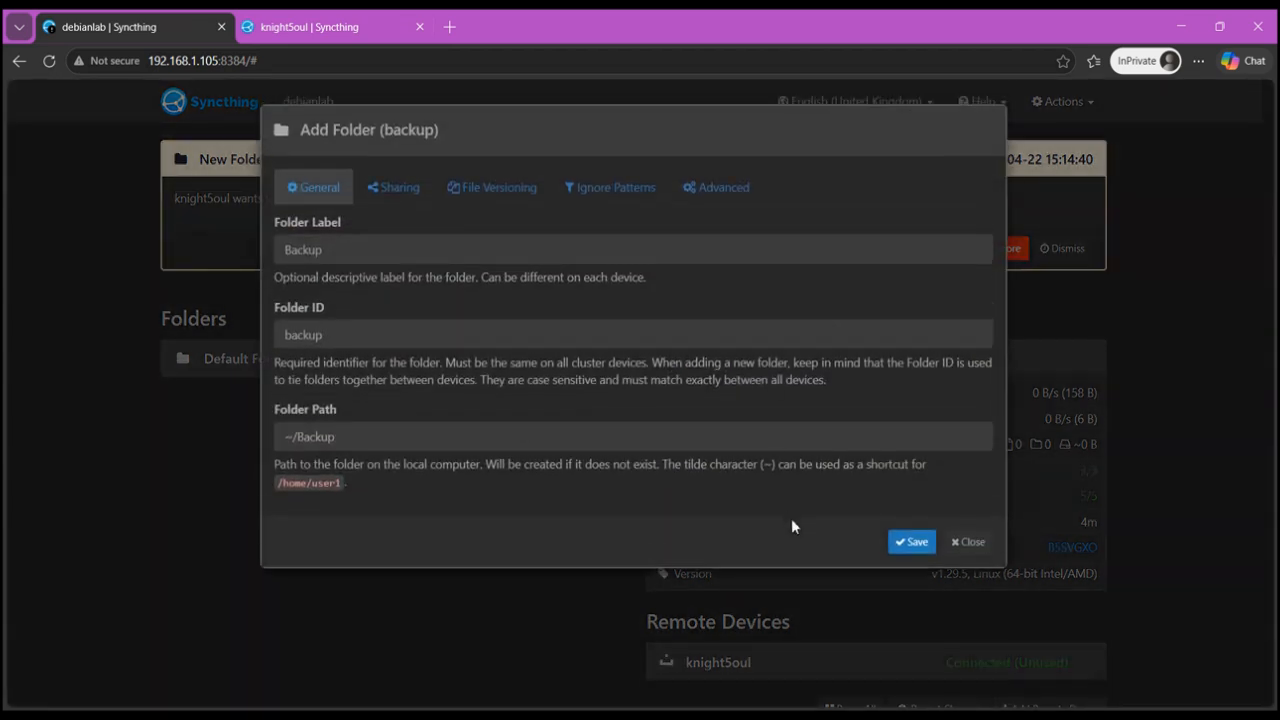
pyautogui.doubleClick(361, 439)
pyautogui.press('BackSpace')
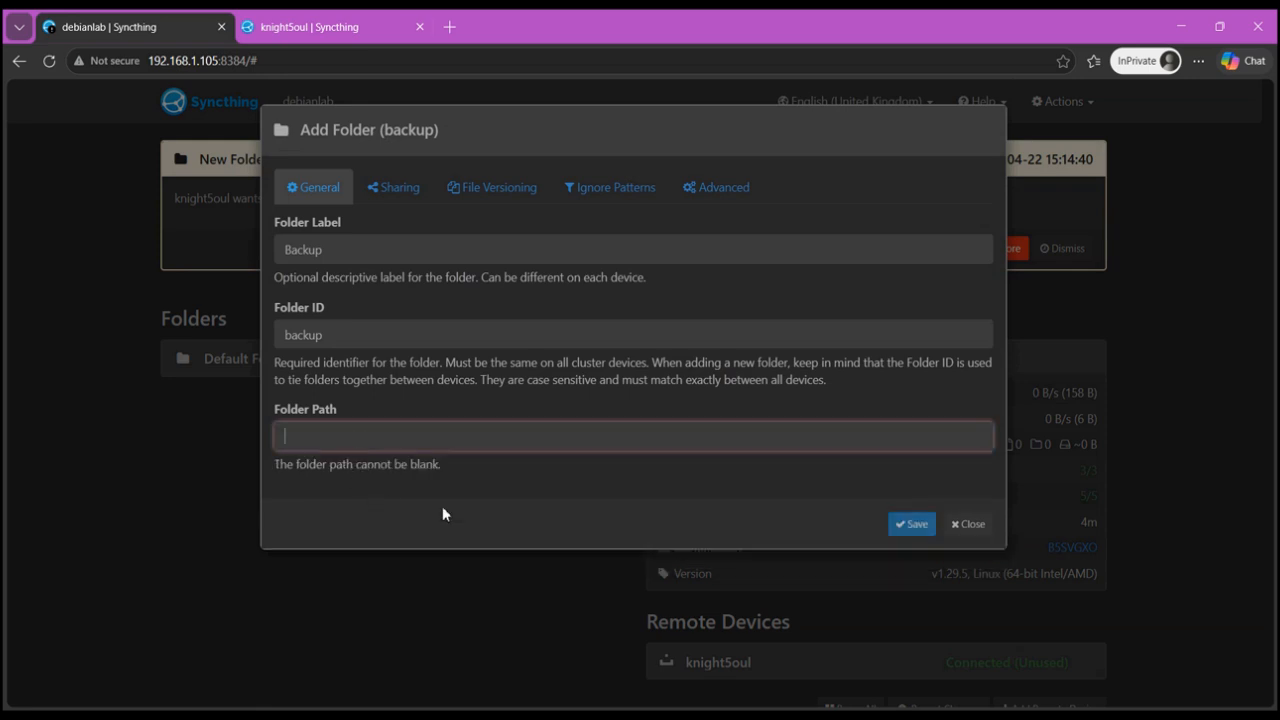
# - In the debianlab terminal, create a backup directory in the home folder and list its contents
pyautogui.moveTo(790, 712)
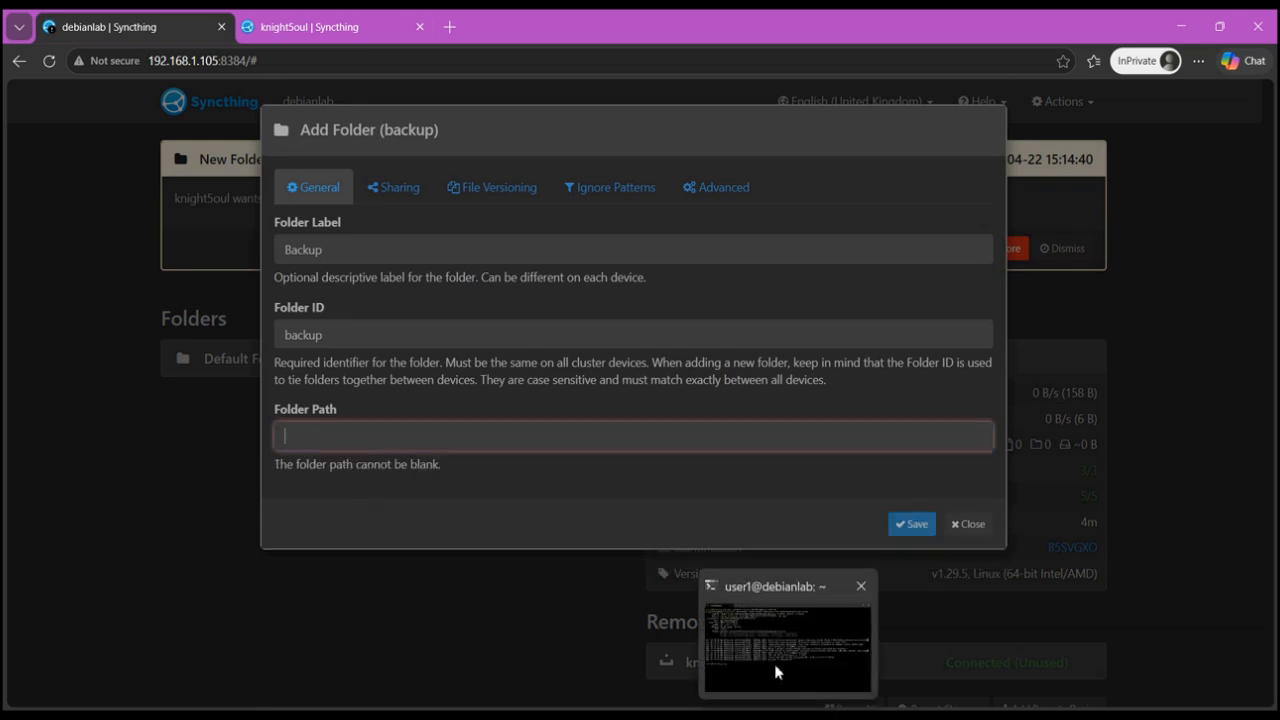
pyautogui.click(790, 625)
pyautogui.write('ls')
pyautogui.press('Return')
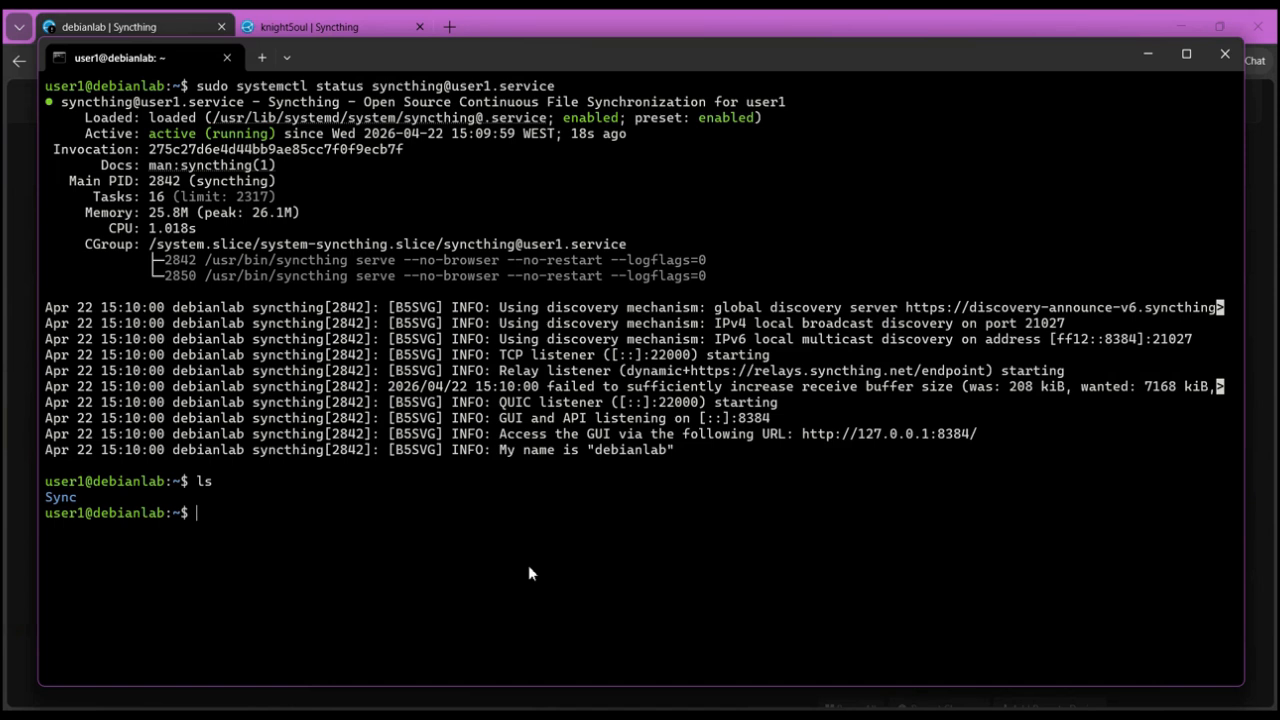
pyautogui.write('mkdir backup')
pyautogui.press('Return')
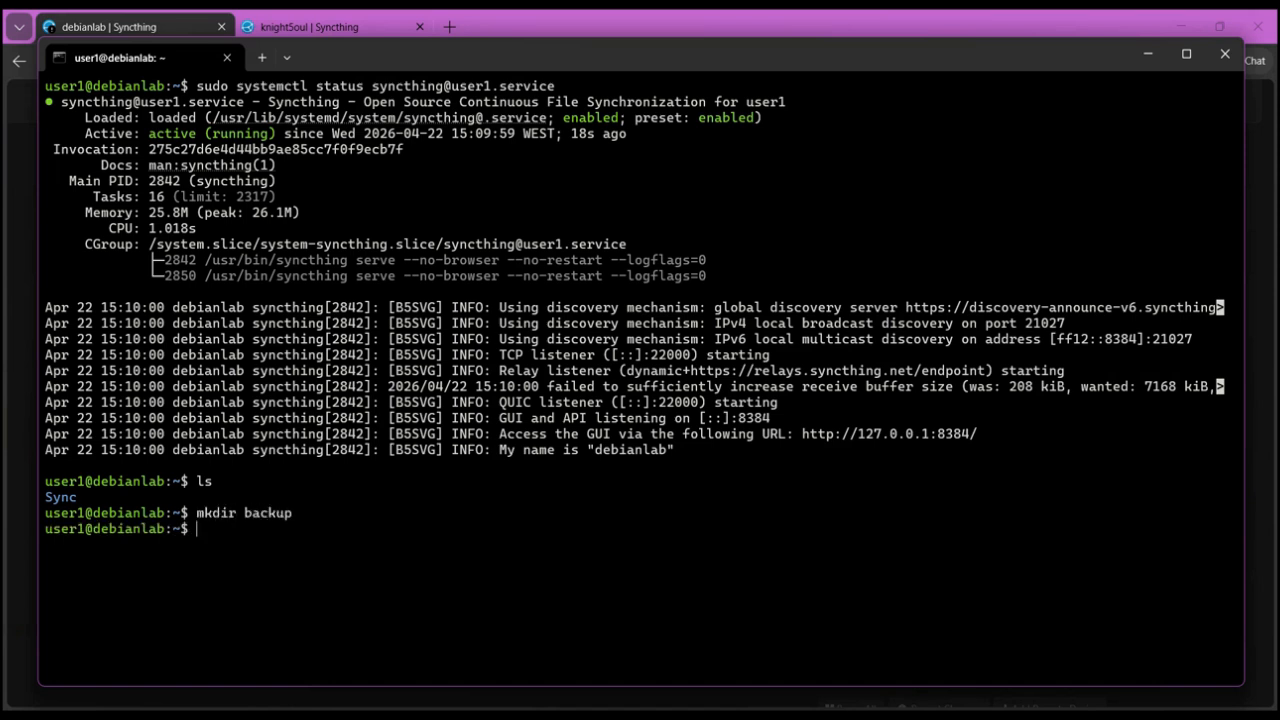
pyautogui.write('ls')
pyautogui.press('Return')
pyautogui.click(1147, 53)
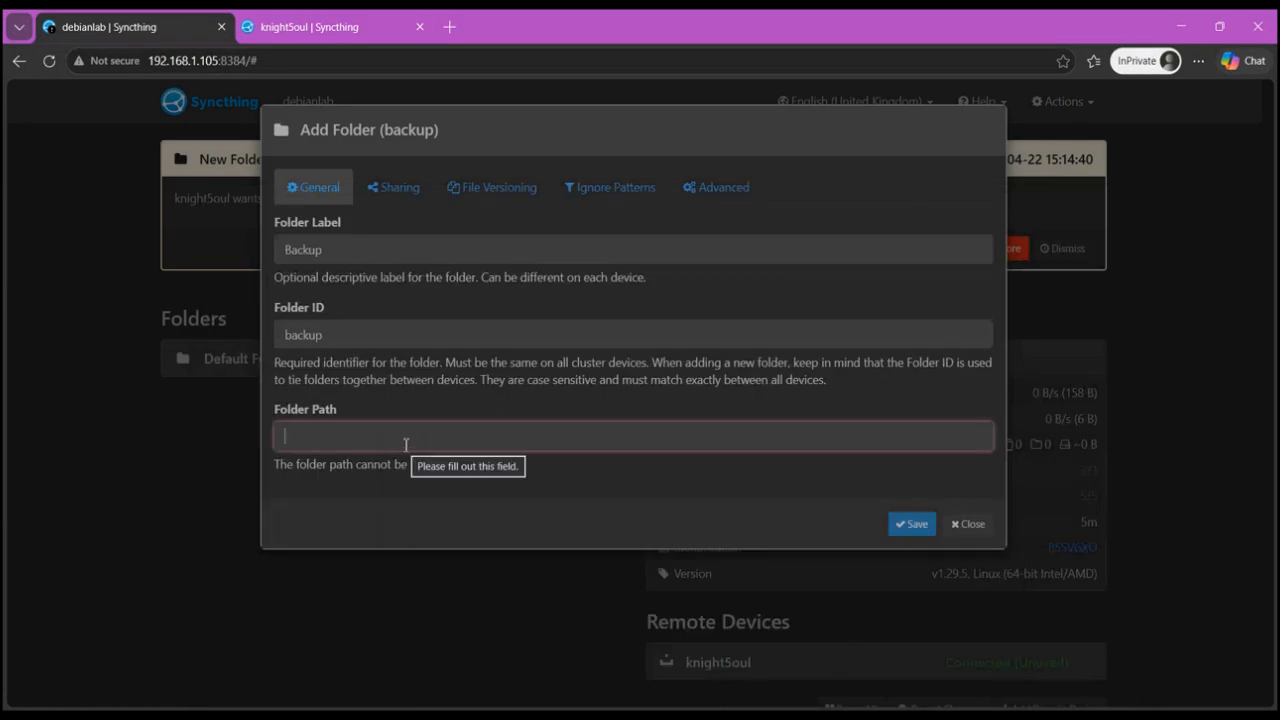
pyautogui.click(462, 518)
pyautogui.click(461, 441)
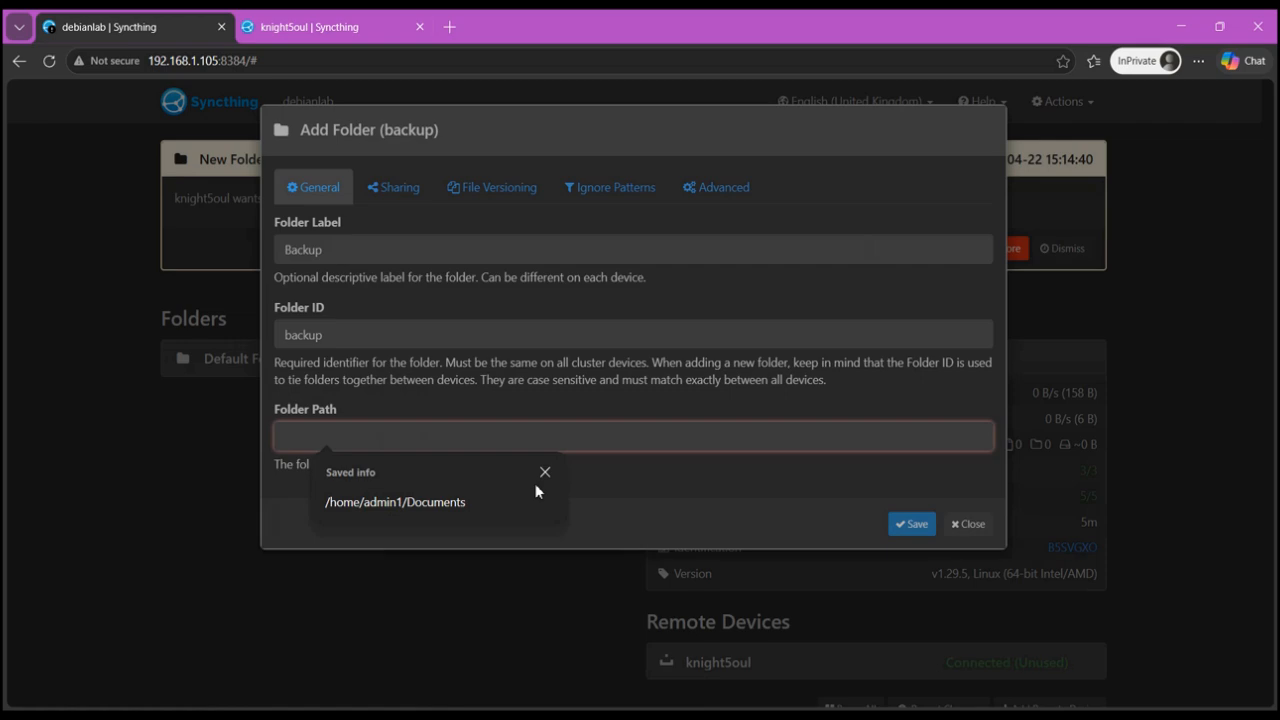
pyautogui.hotkey('alt', 'Tab')
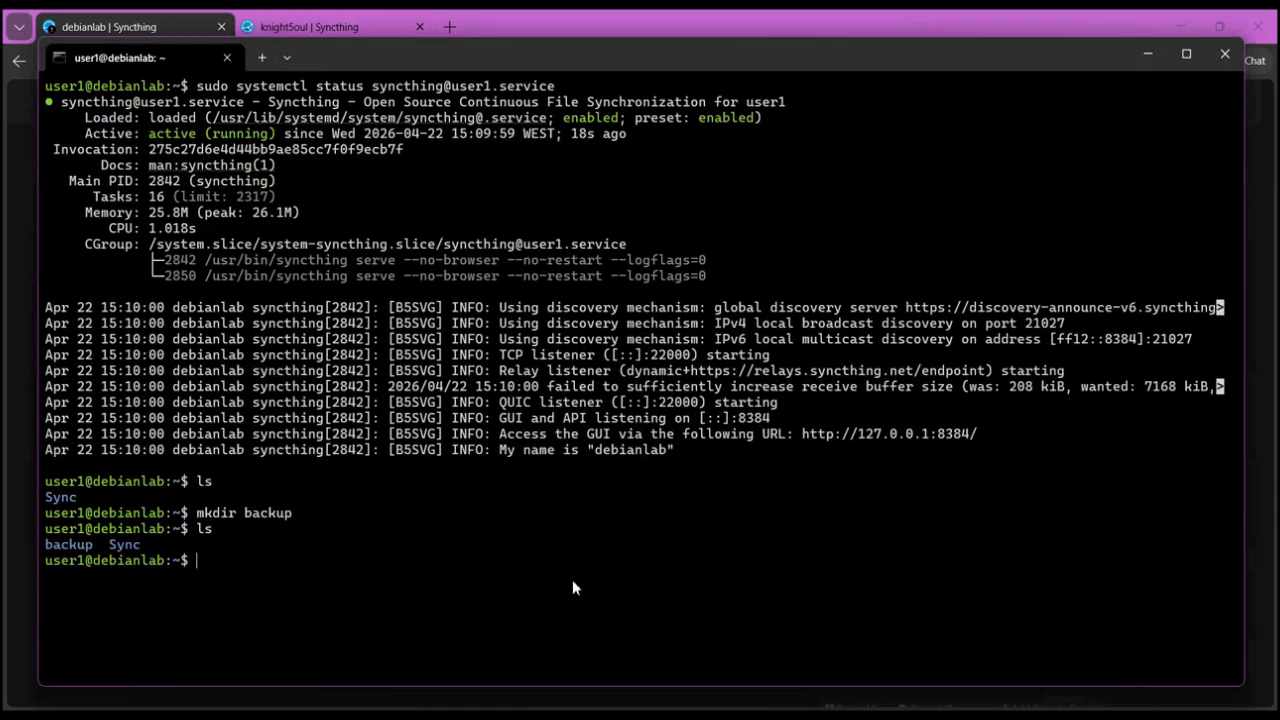
# - Change into the backup directory, print its full path and copy that path
pyautogui.press('BackSpace')
pyautogui.press('BackSpace')
pyautogui.write('cd ')
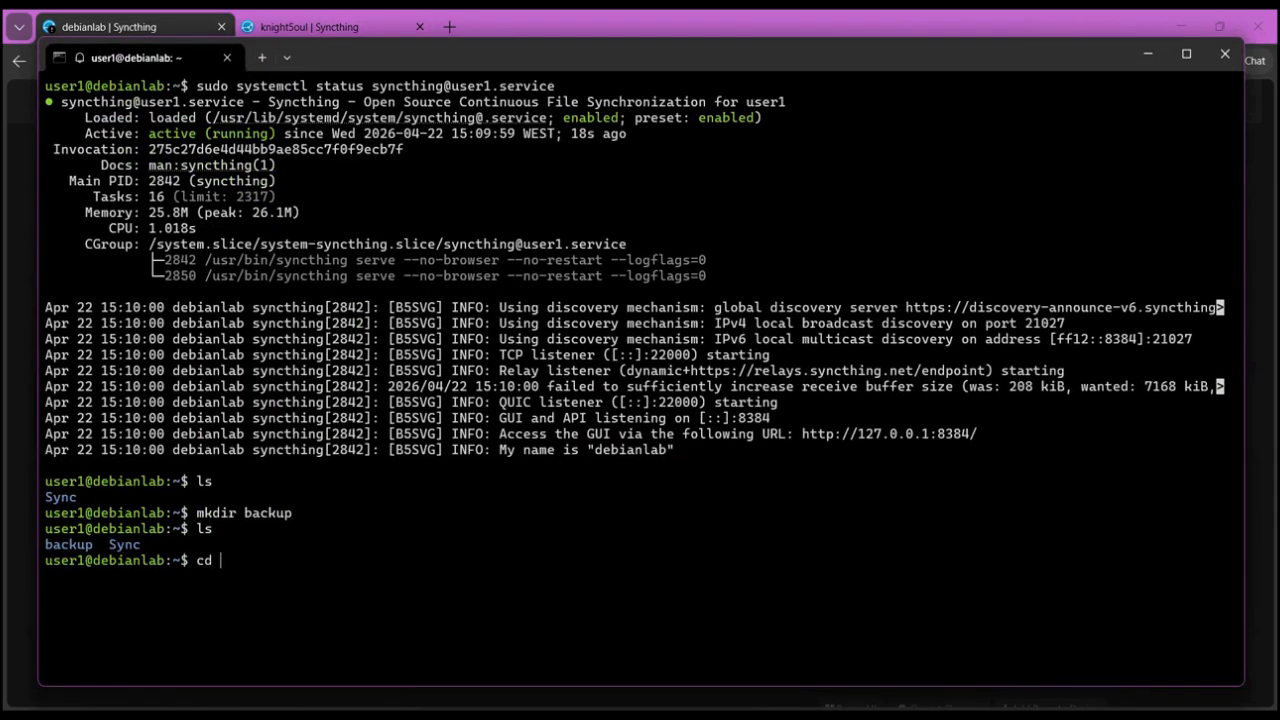
pyautogui.write('backup')
pyautogui.press('Return')
pyautogui.write('pwd')
pyautogui.press('Return')
pyautogui.moveTo(42, 590); pyautogui.dragTo(206, 592)
pyautogui.rightClick(505, 621)
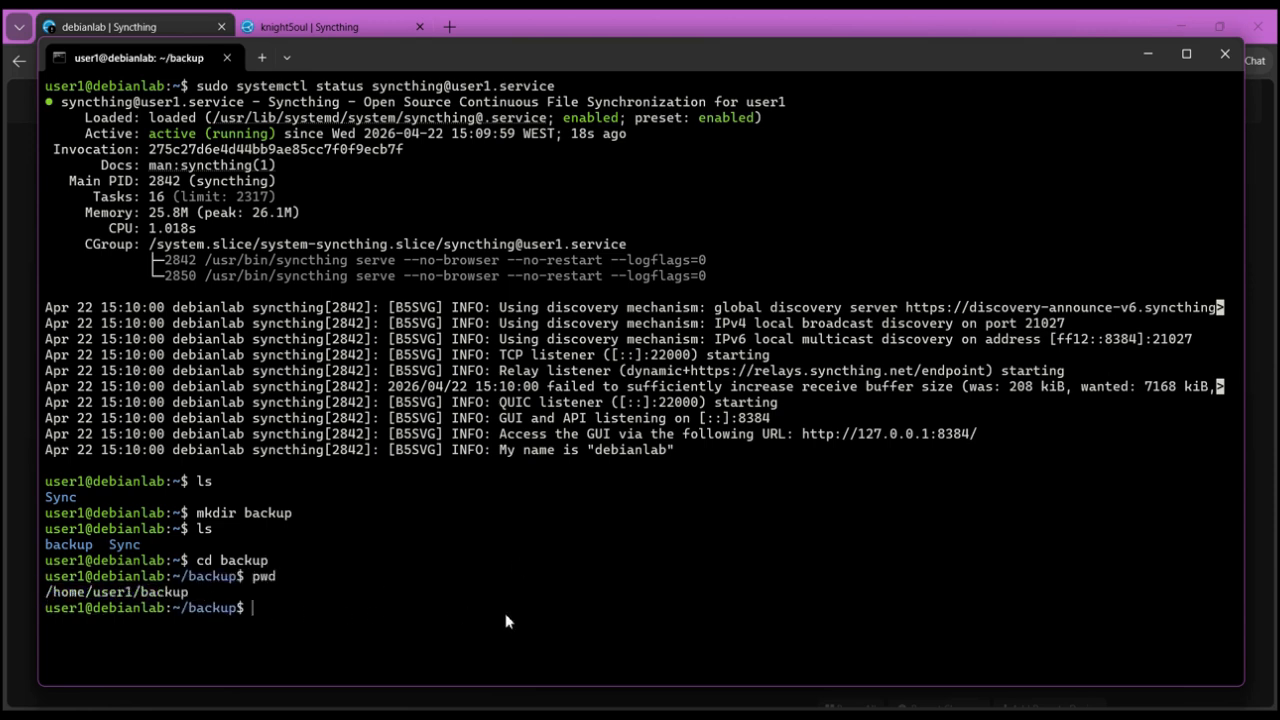
# - Set the Backup folder path to /home/user1/backup and save the folder
pyautogui.click(1148, 54)
pyautogui.click(445, 436)
pyautogui.write('/home/user1/backup')
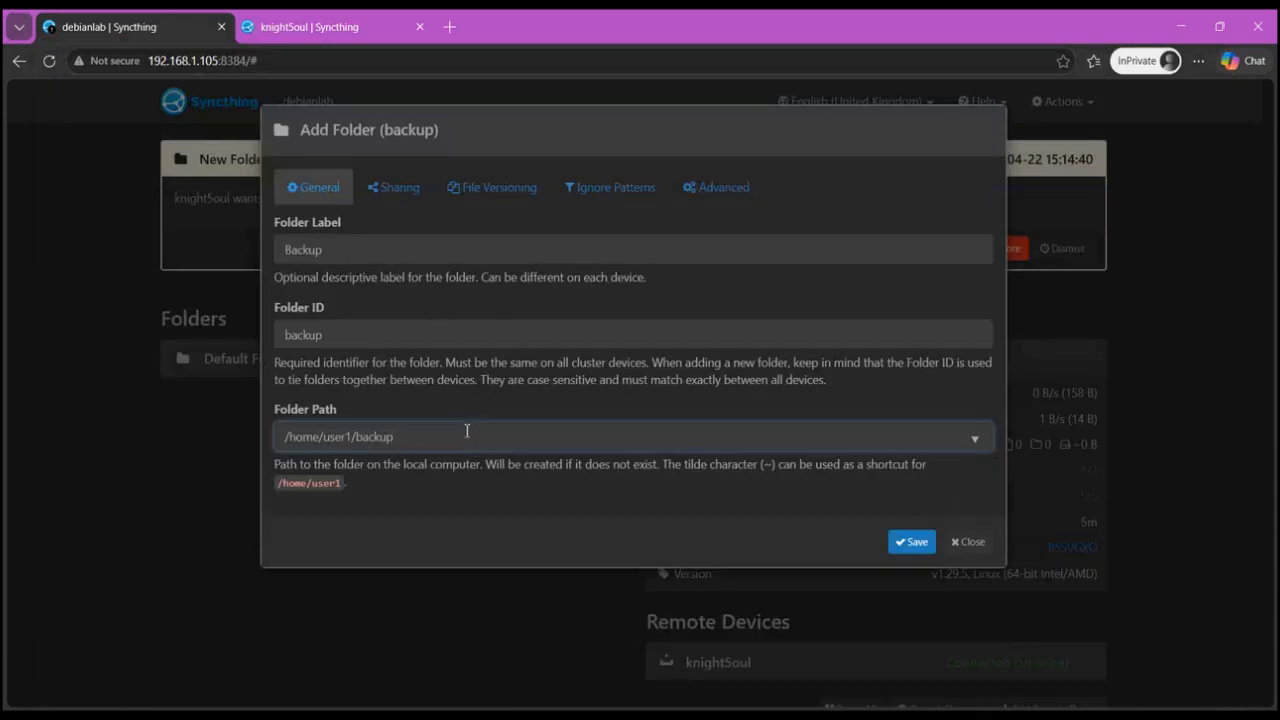
pyautogui.click(892, 543)
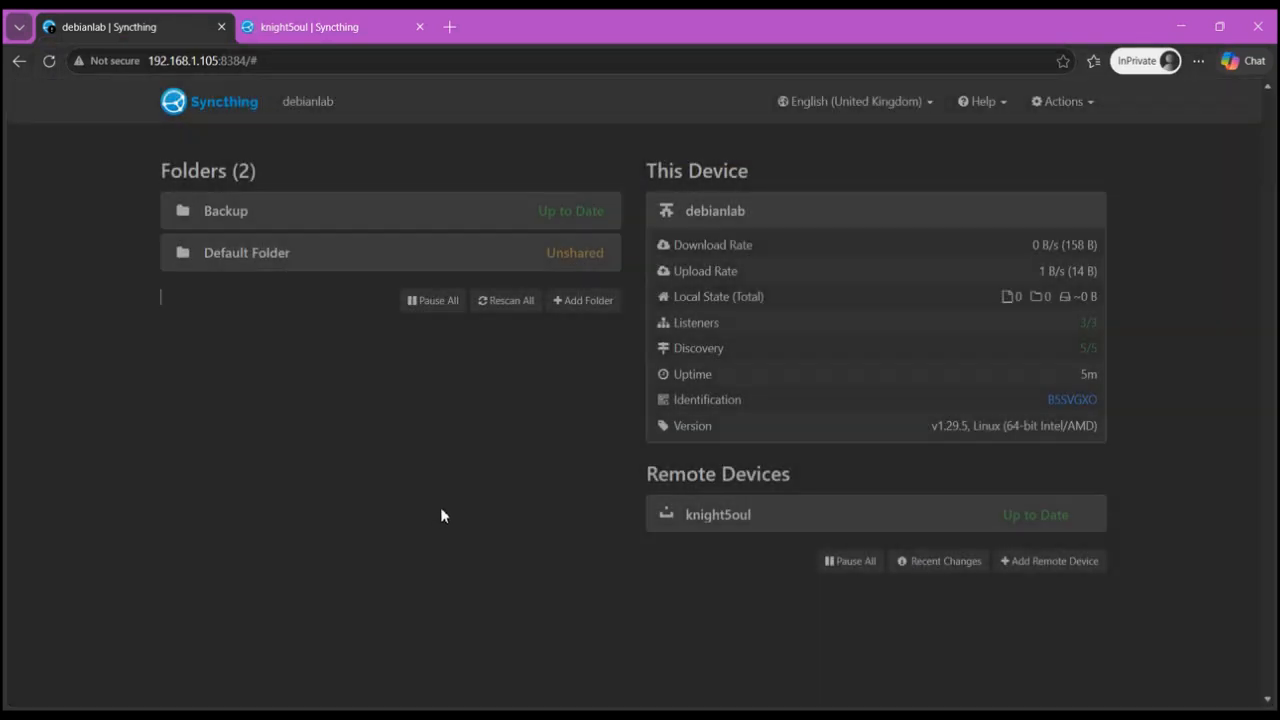
# - Switch to the Kali virtual machine and open the backup folder in the file manager
pyautogui.click(300, 26)
pyautogui.click(163, 27)
pyautogui.click(300, 16)
pyautogui.hotkey('ctrl', 'Tab')
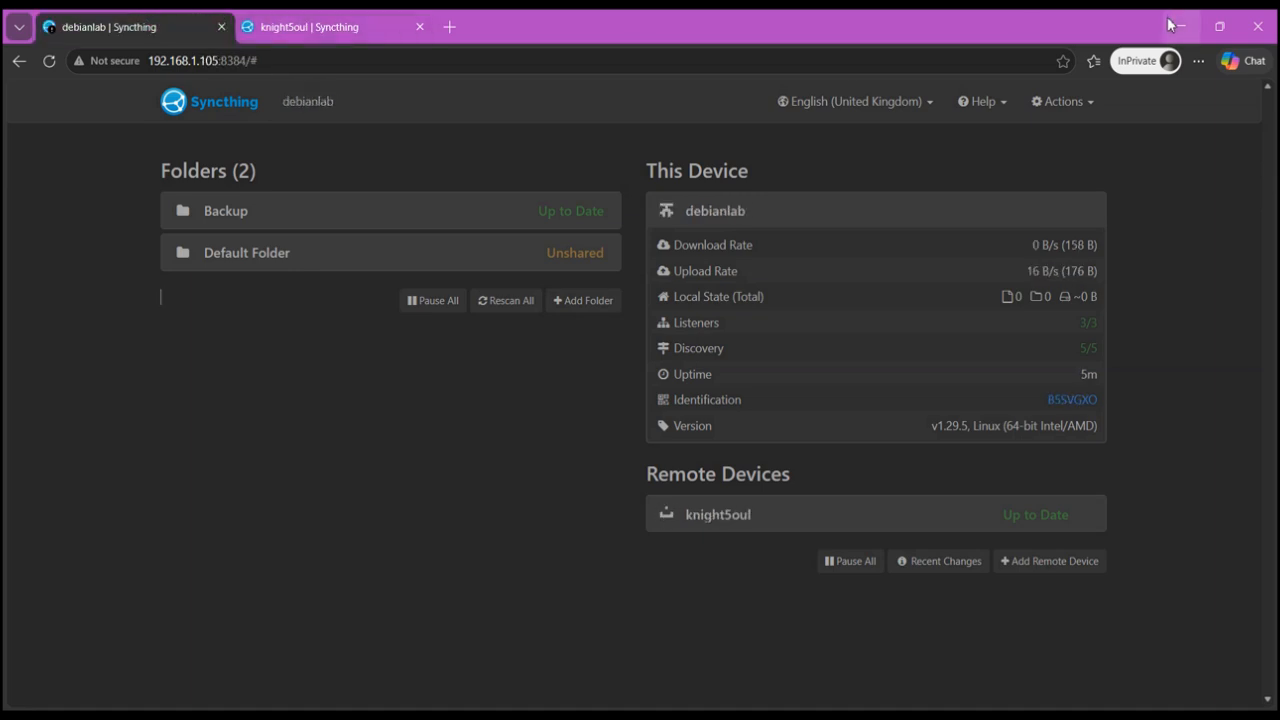
pyautogui.click(1172, 26)
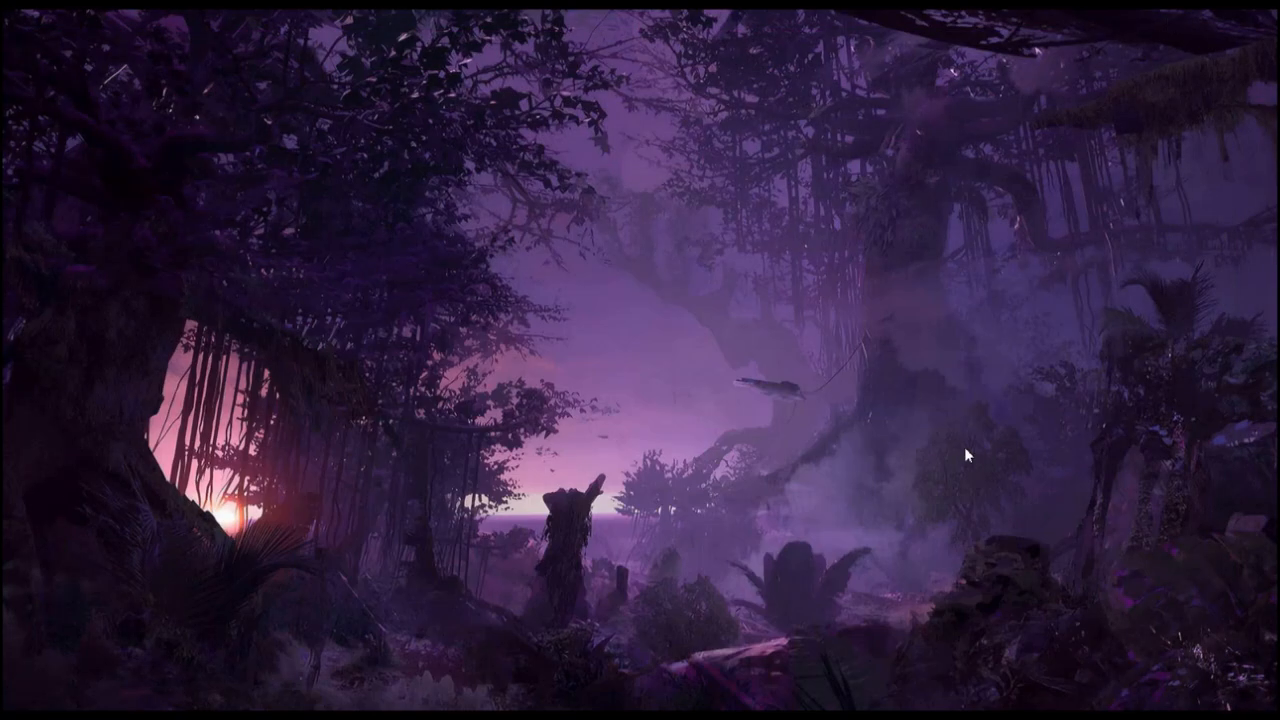
pyautogui.moveTo(790, 703)
pyautogui.click(840, 640)
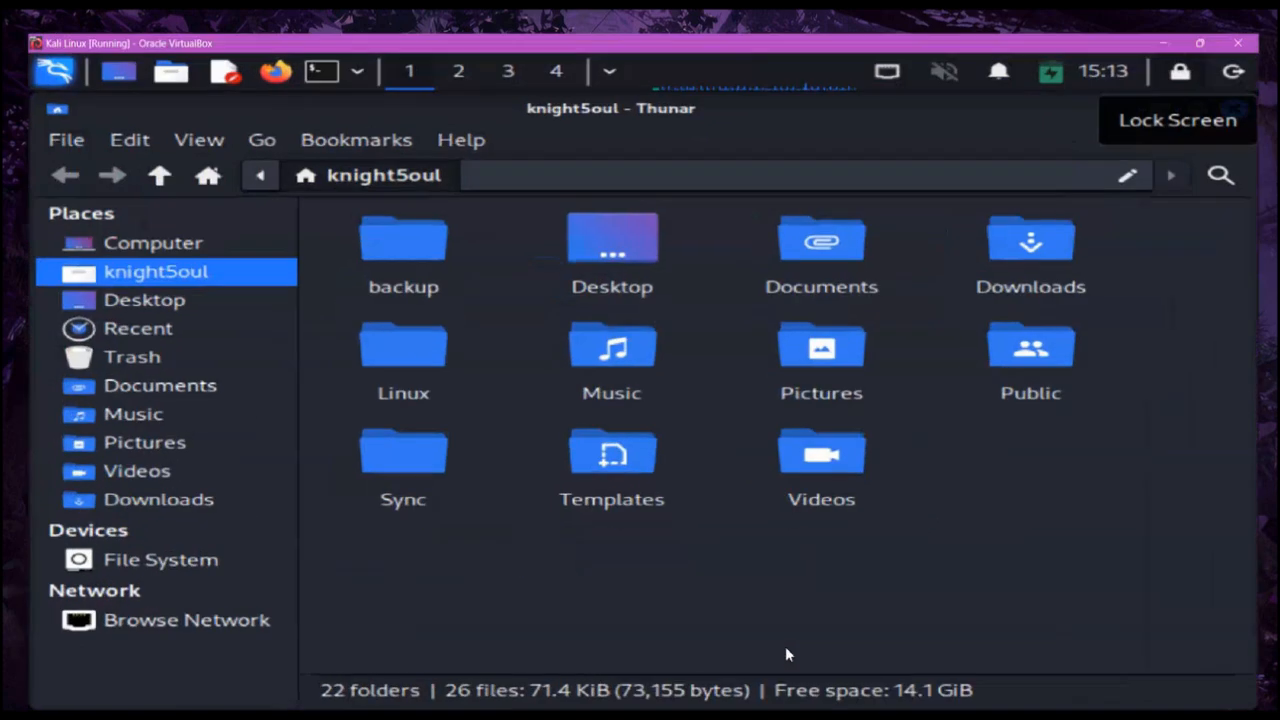
pyautogui.doubleClick(391, 249)
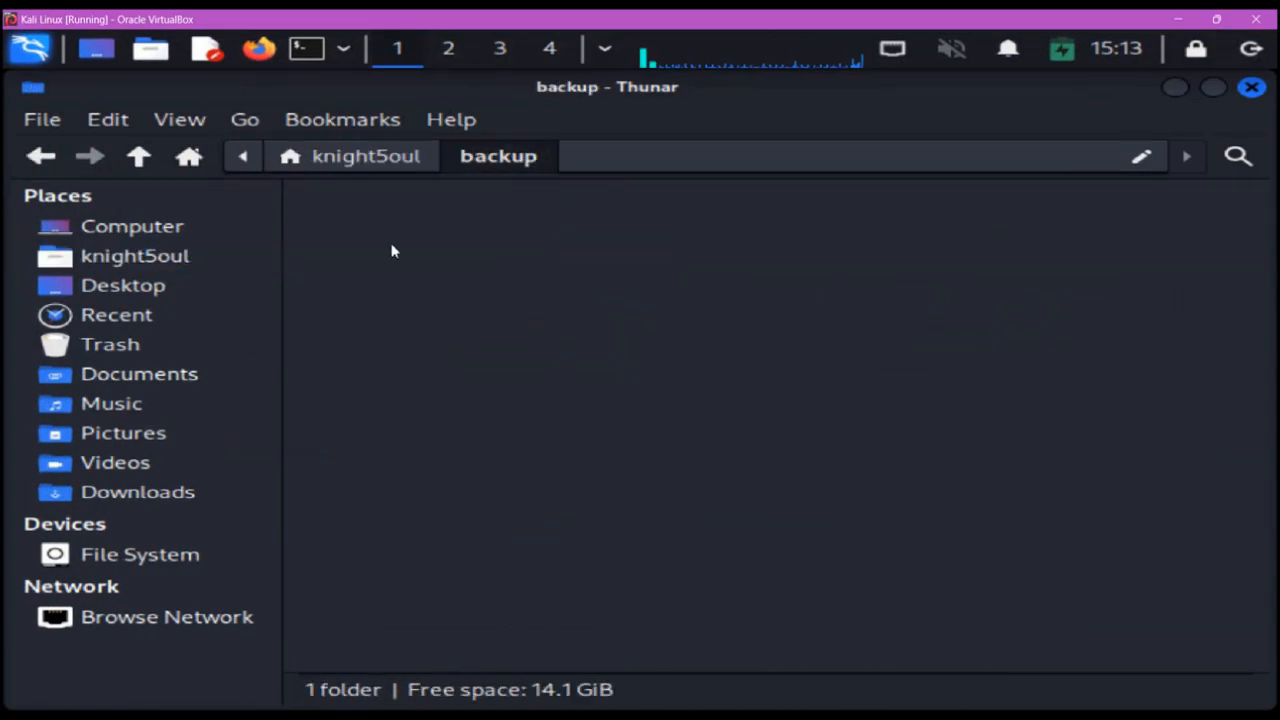
# - Create a new folder named Test1 inside backup
pyautogui.rightClick(412, 268)
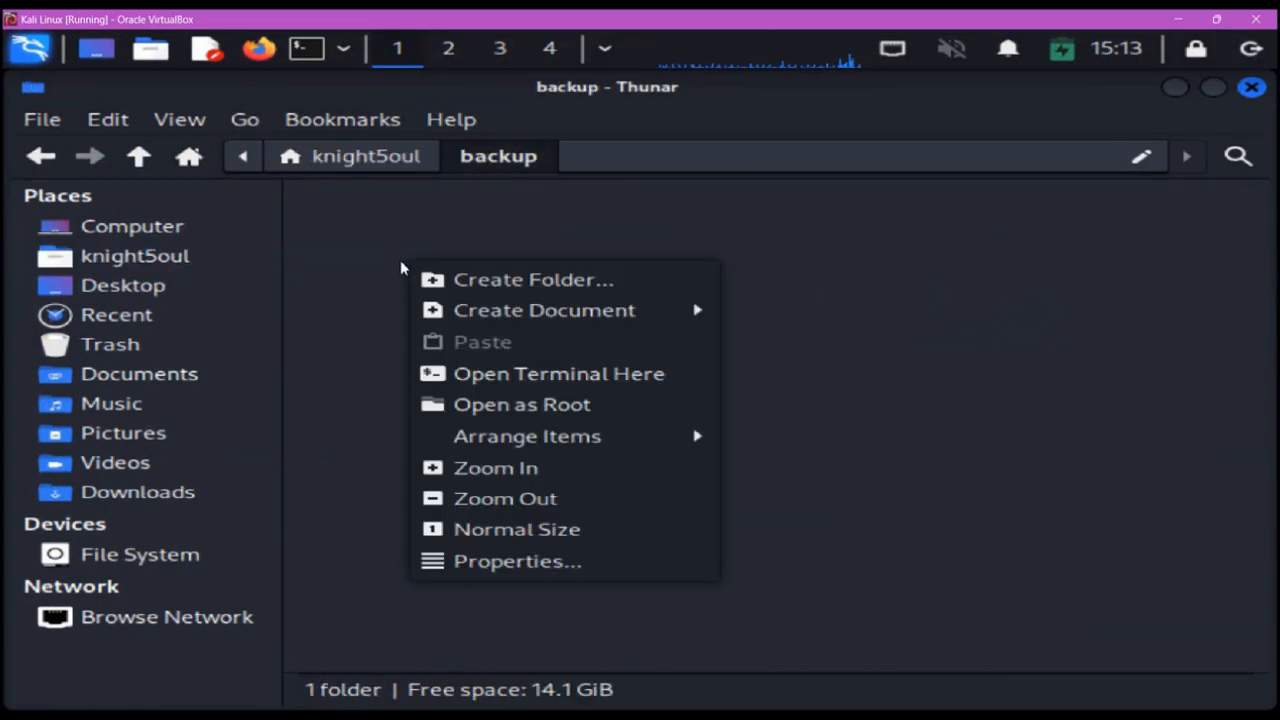
pyautogui.click(452, 280)
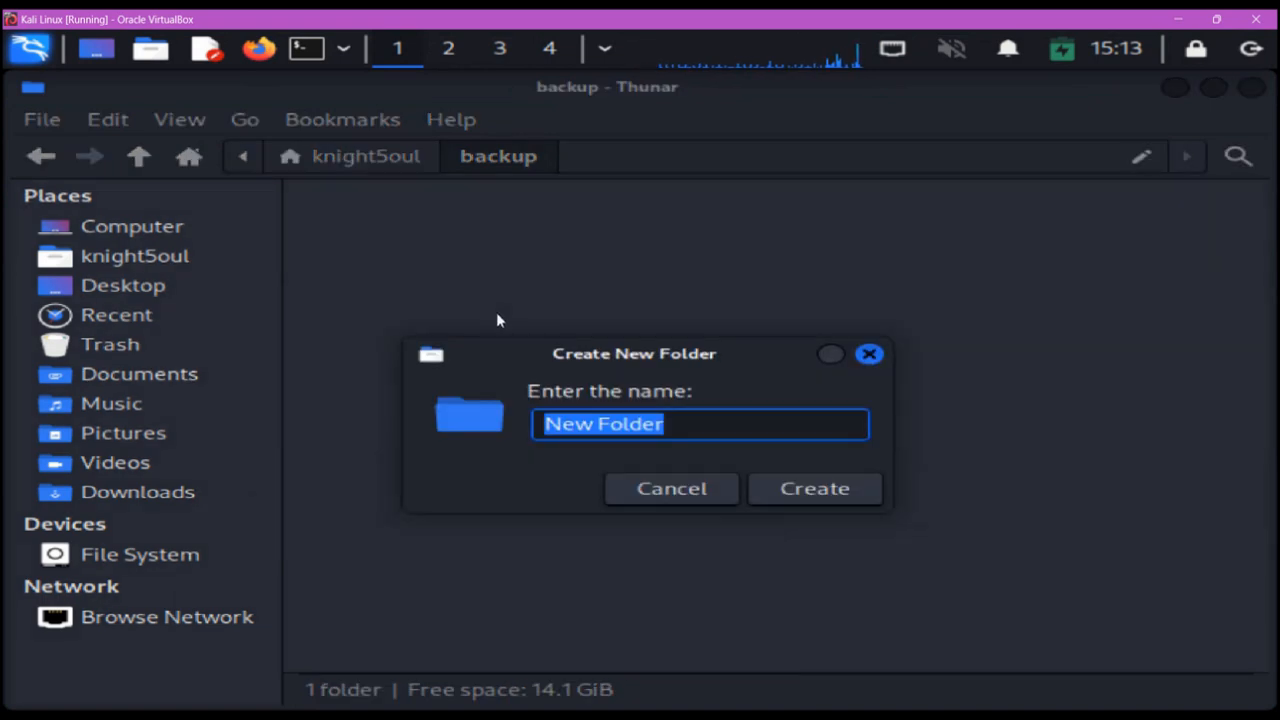
pyautogui.write('Test1')
pyautogui.press('Return')
# - Create an empty file named test.txt inside backup
pyautogui.click(659, 295)
pyautogui.rightClick(659, 295)
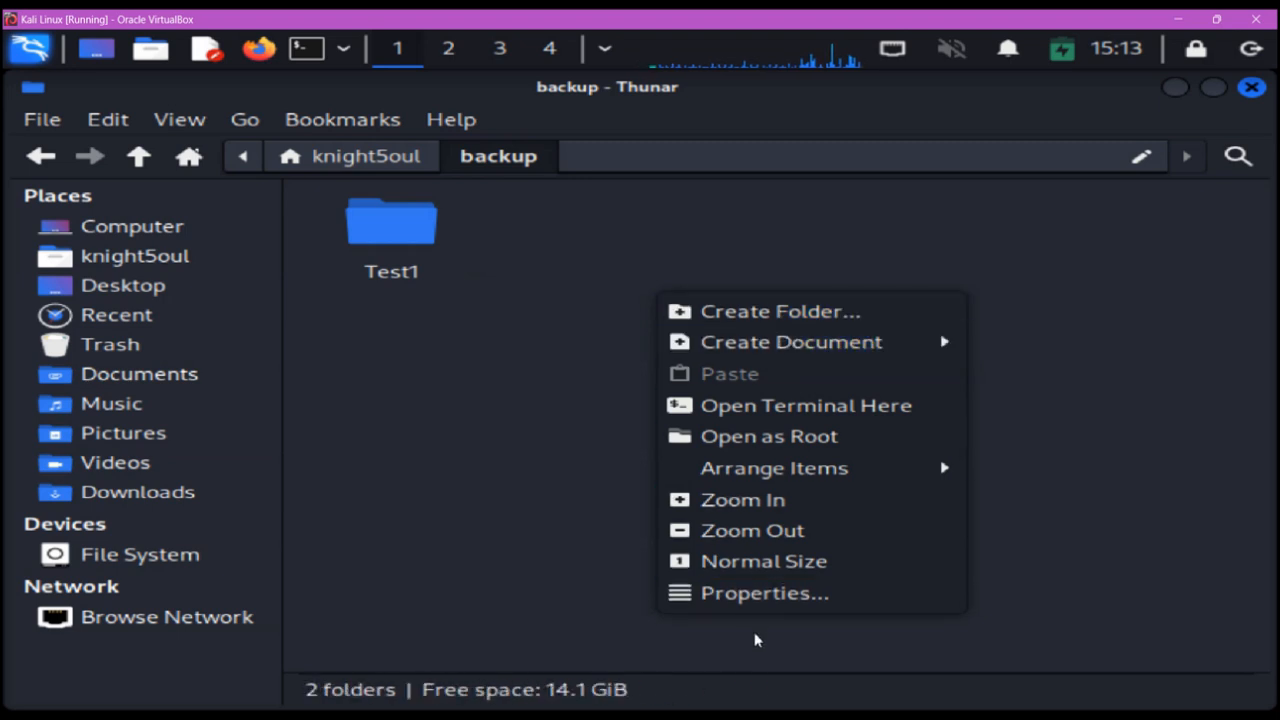
pyautogui.moveTo(784, 350)
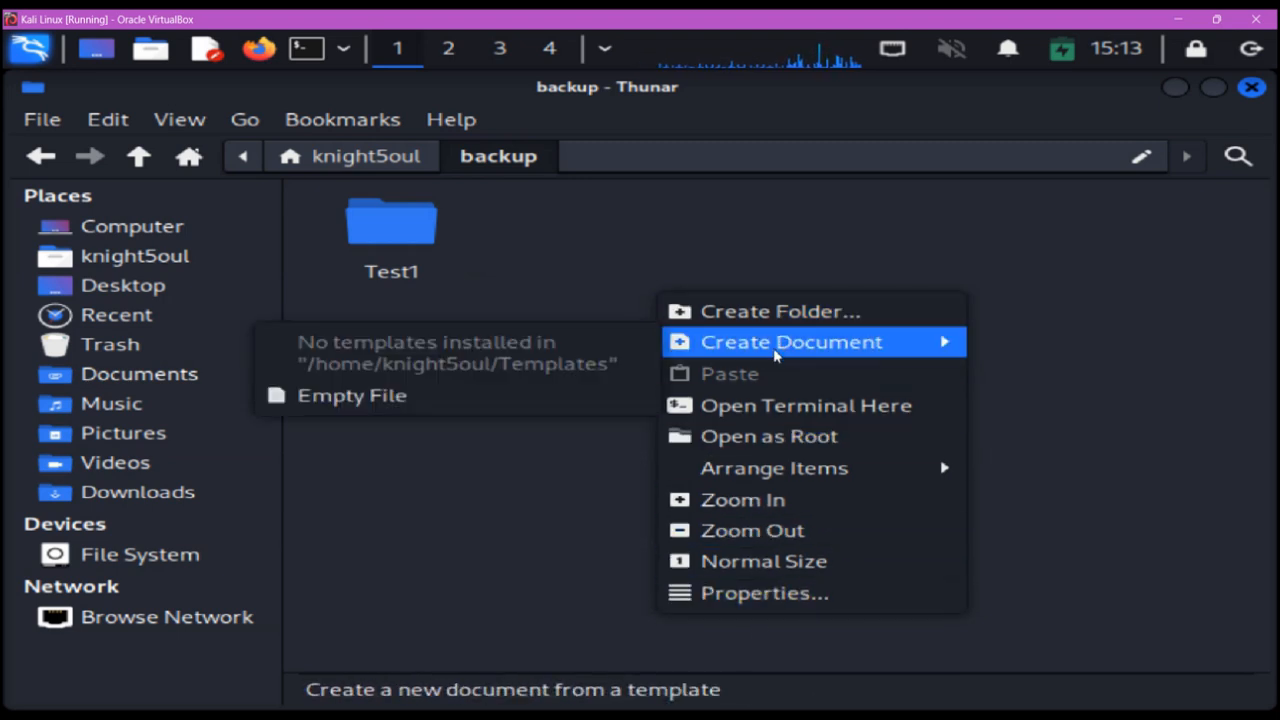
pyautogui.click(541, 405)
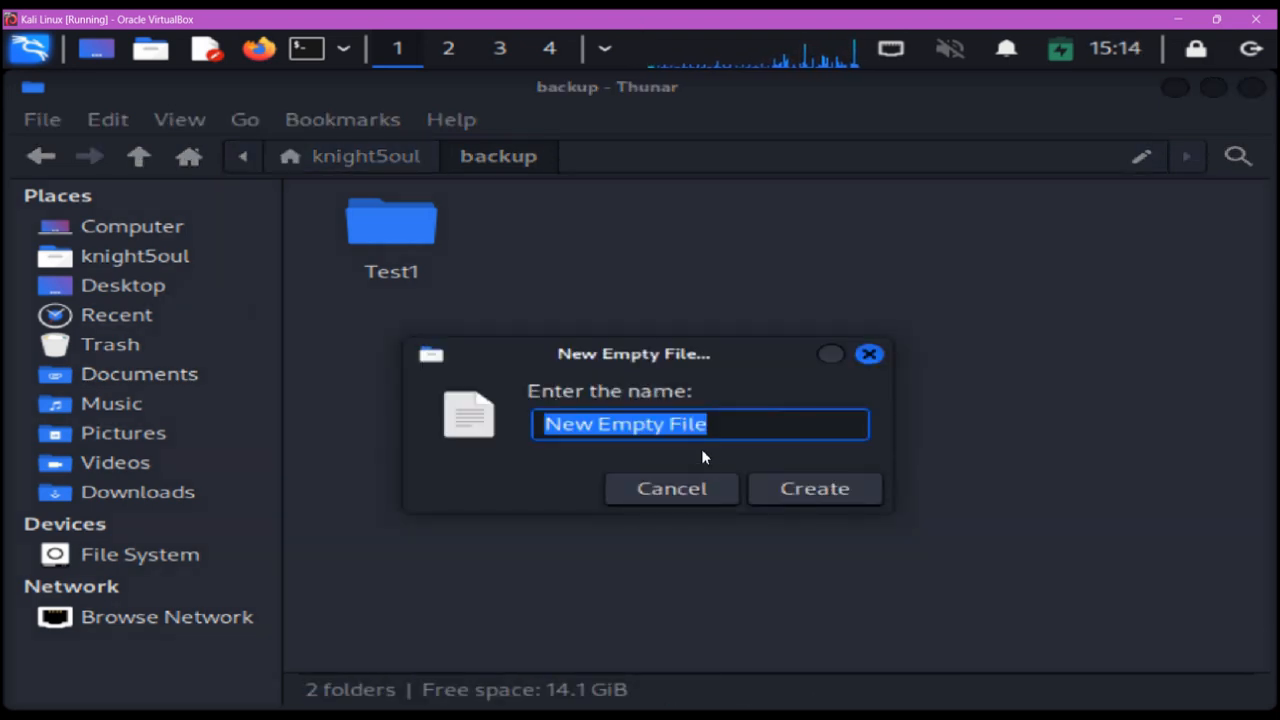
pyautogui.write('test.txt')
pyautogui.press('Return')
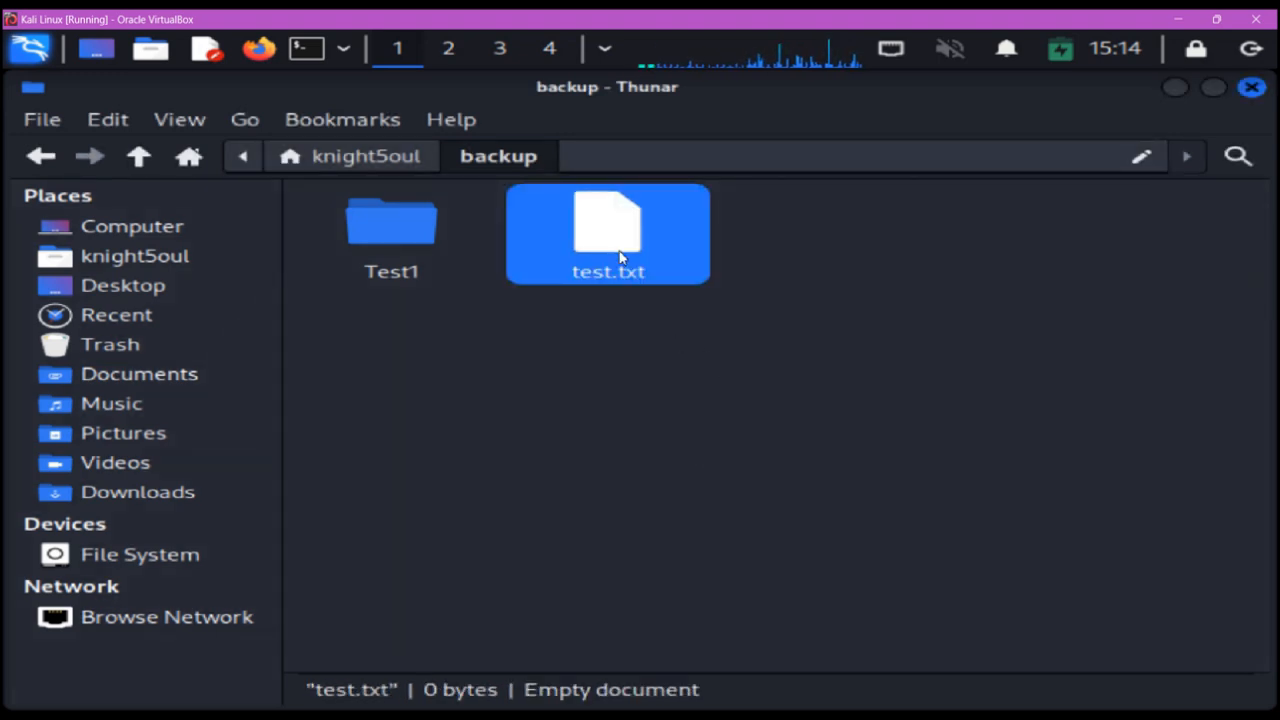
# - Open test.txt, write the line "This is a test" and save the file
pyautogui.doubleClick(620, 258)
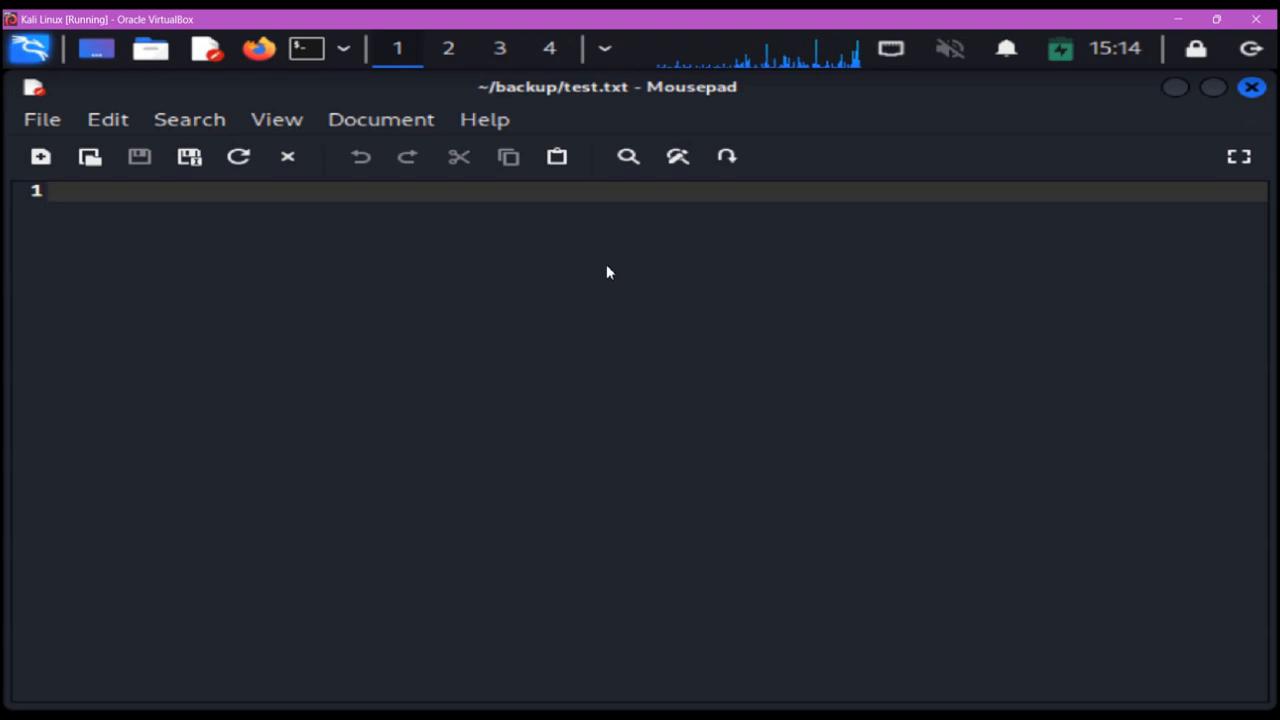
pyautogui.write('Thos')
pyautogui.press('BackSpace')
pyautogui.press('BackSpace')
pyautogui.write('is is a t')
pyautogui.write('edt')
pyautogui.press('BackSpace')
pyautogui.press('BackSpace')
pyautogui.write('st')
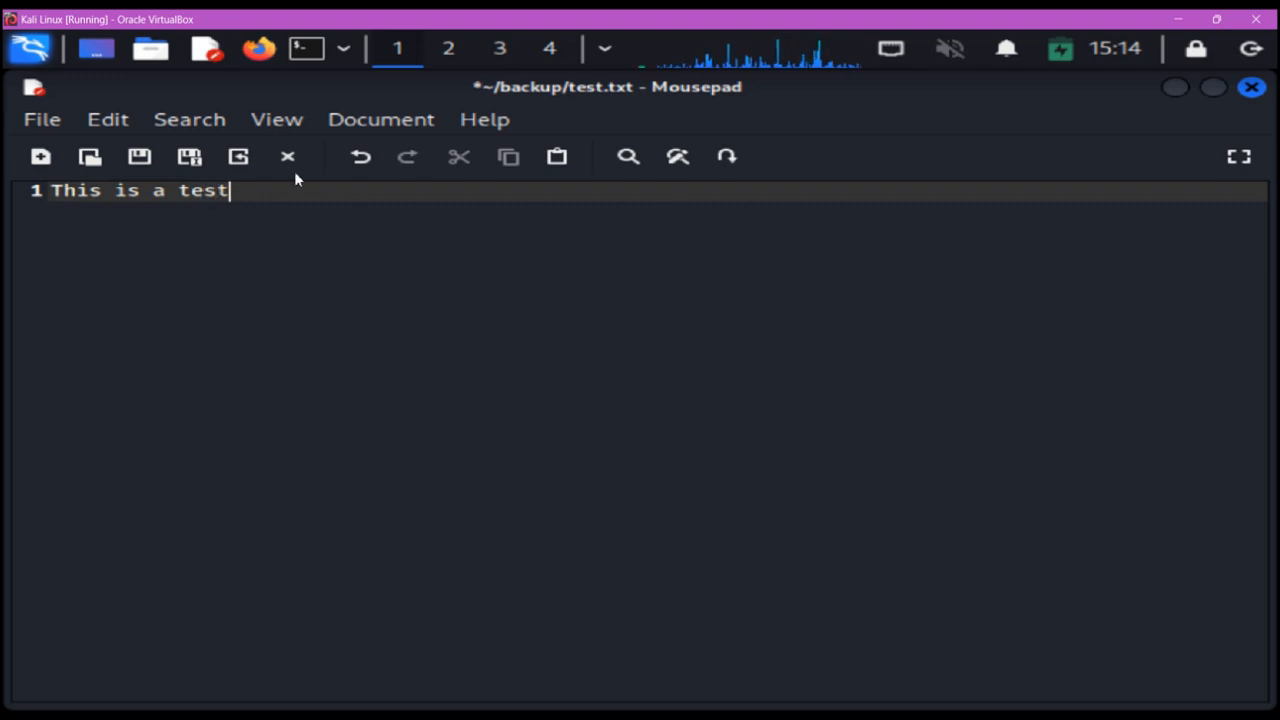
pyautogui.press('Return')
pyautogui.click(145, 160)
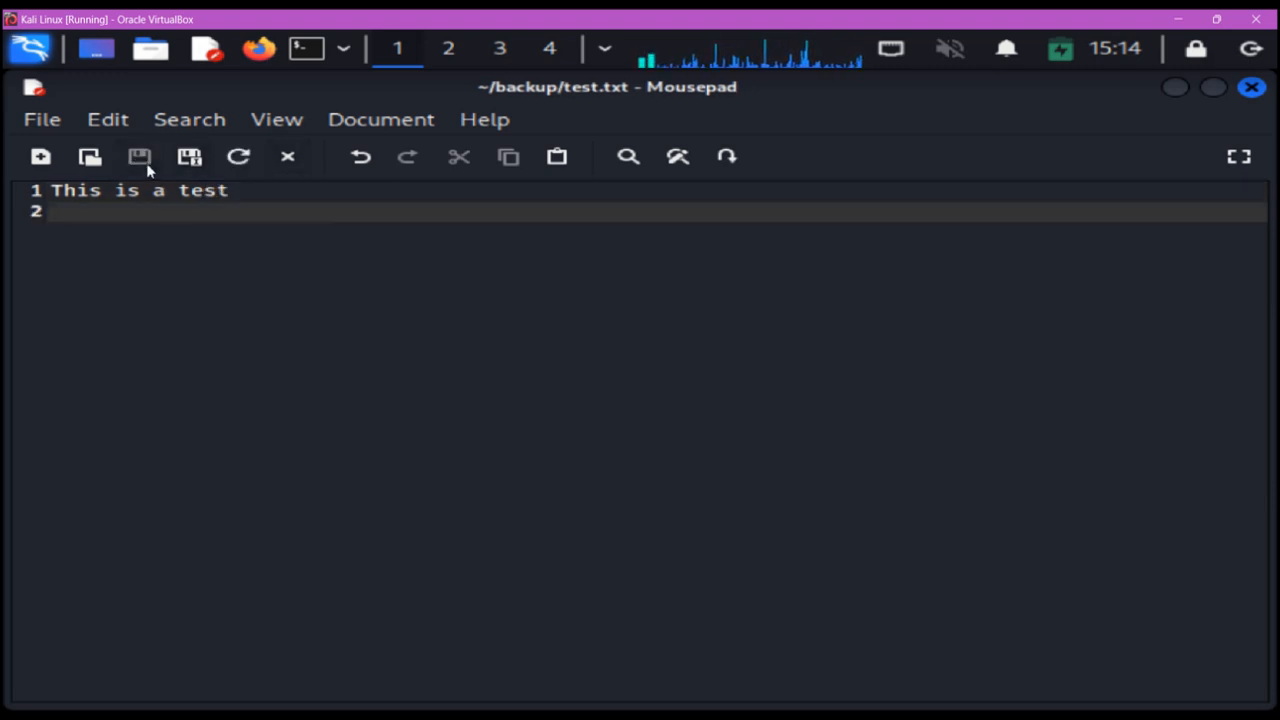
# - Dismiss the Save As dialog without saving again and close the text editor
pyautogui.click(51, 120)
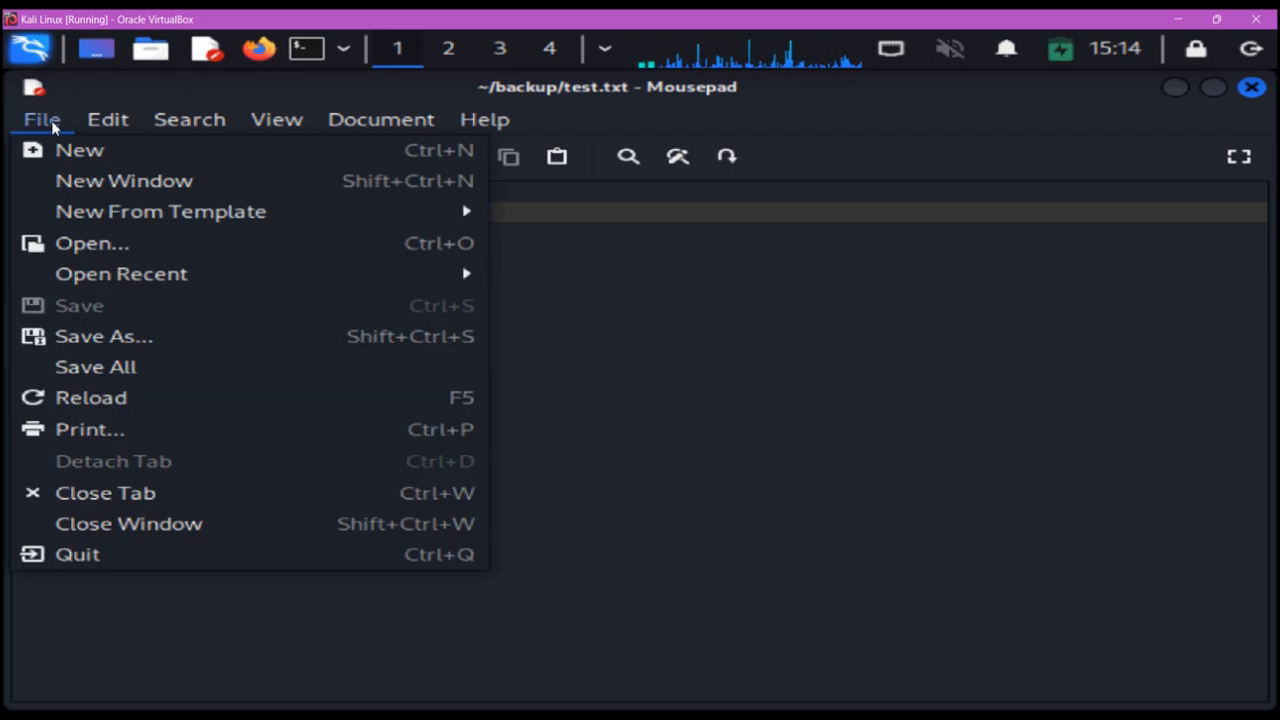
pyautogui.click(141, 337)
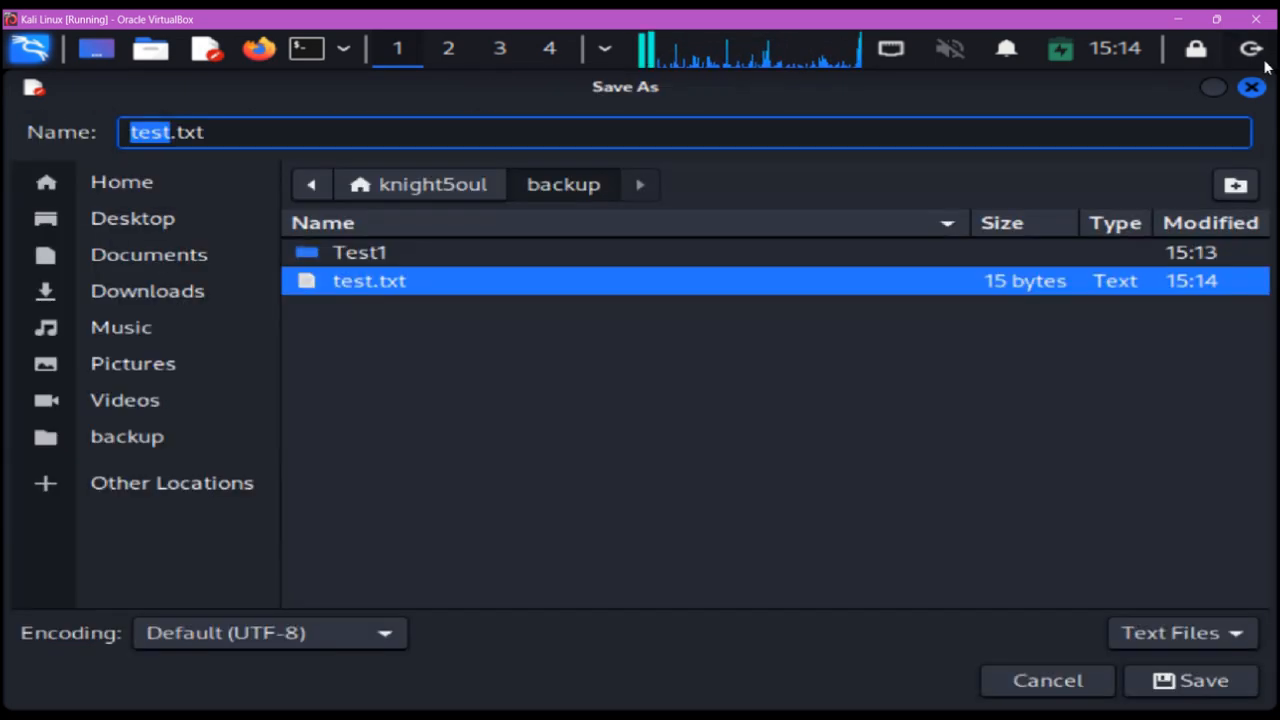
pyautogui.click(1158, 680)
pyautogui.click(771, 487)
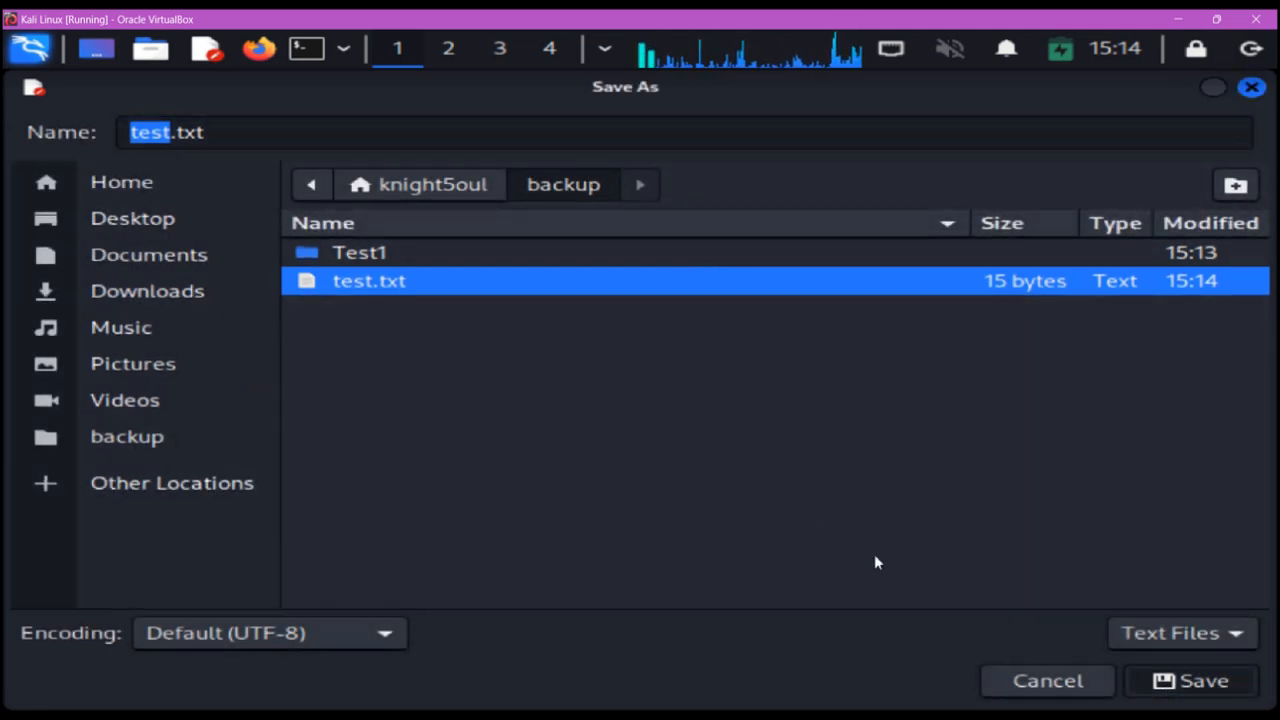
pyautogui.click(1251, 87)
pyautogui.click(515, 366)
pyautogui.click(1251, 87)
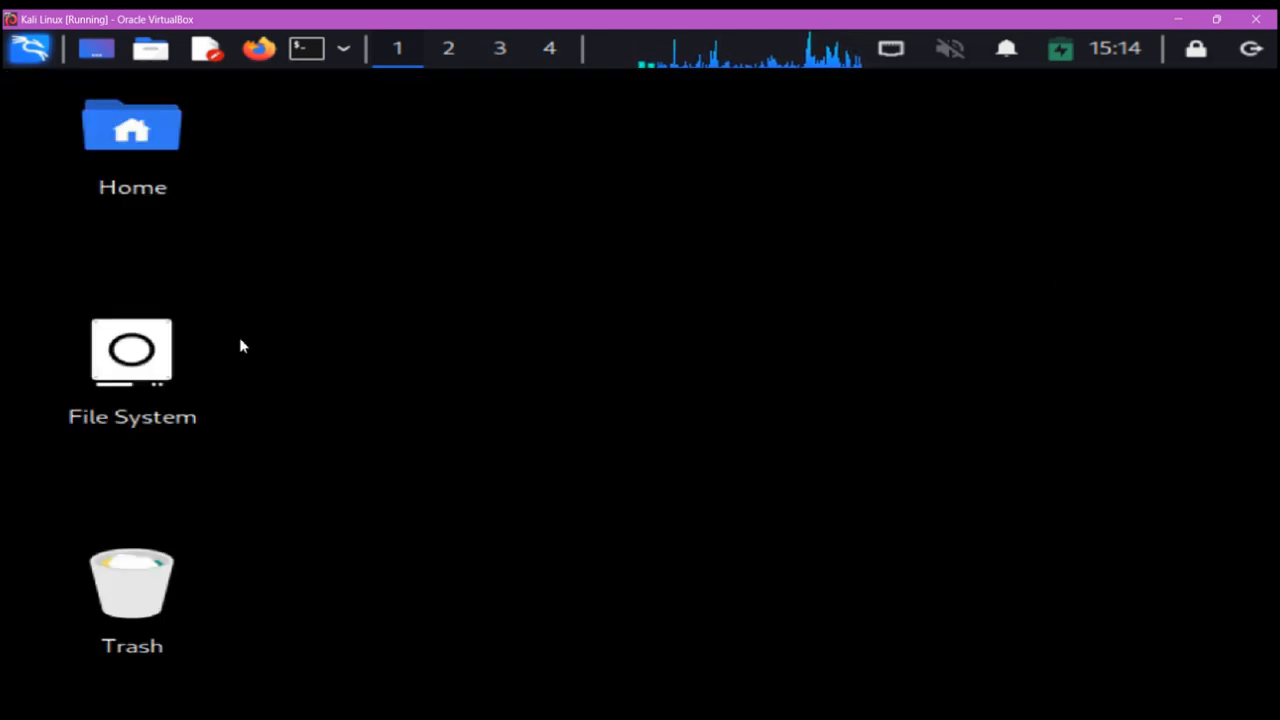
# - Switch to the Debian terminal, clear the screen and list the contents of the backup folder
pyautogui.click(1177, 19)
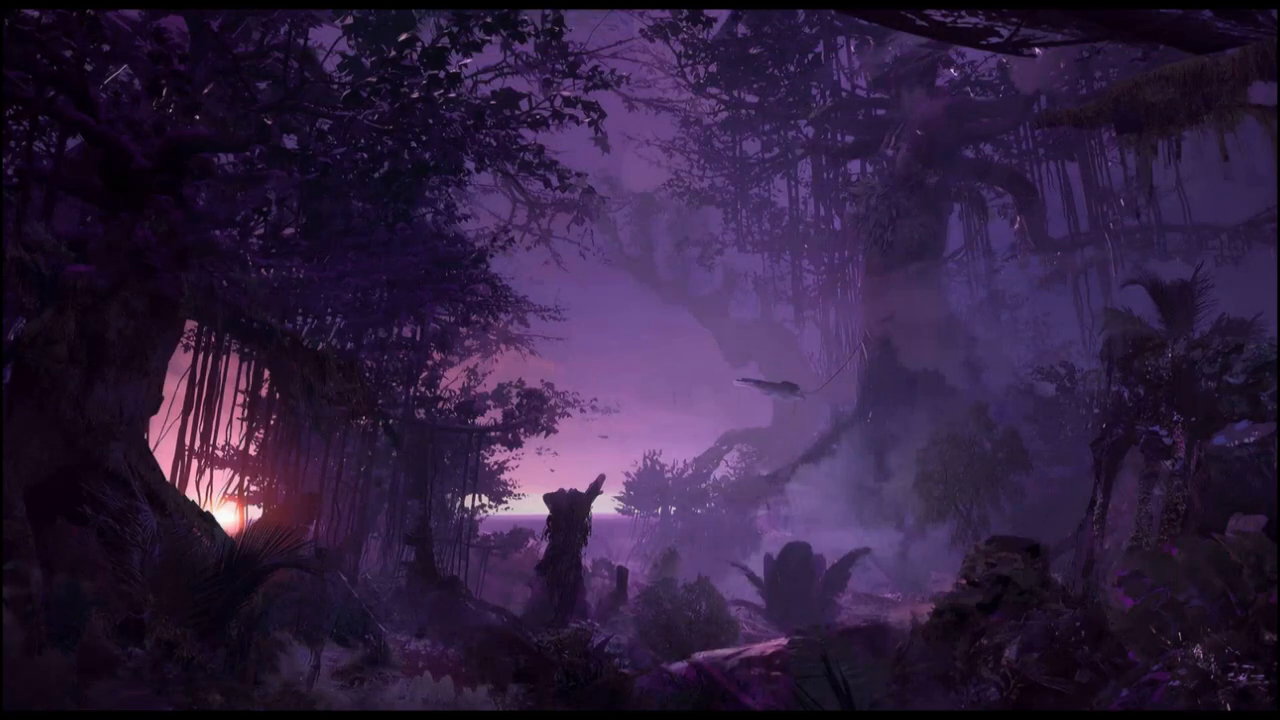
pyautogui.click(750, 715)
pyautogui.write('clear')
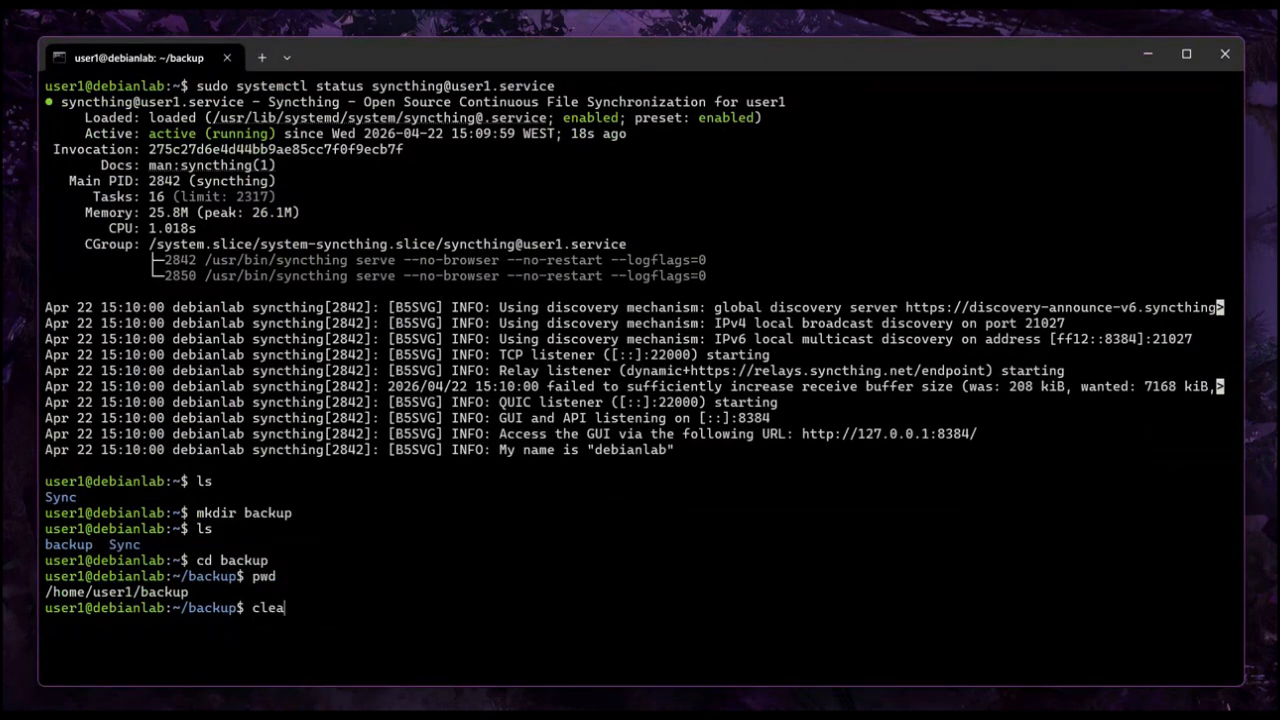
pyautogui.press('Return')
pyautogui.write('ls')
pyautogui.press('Return')
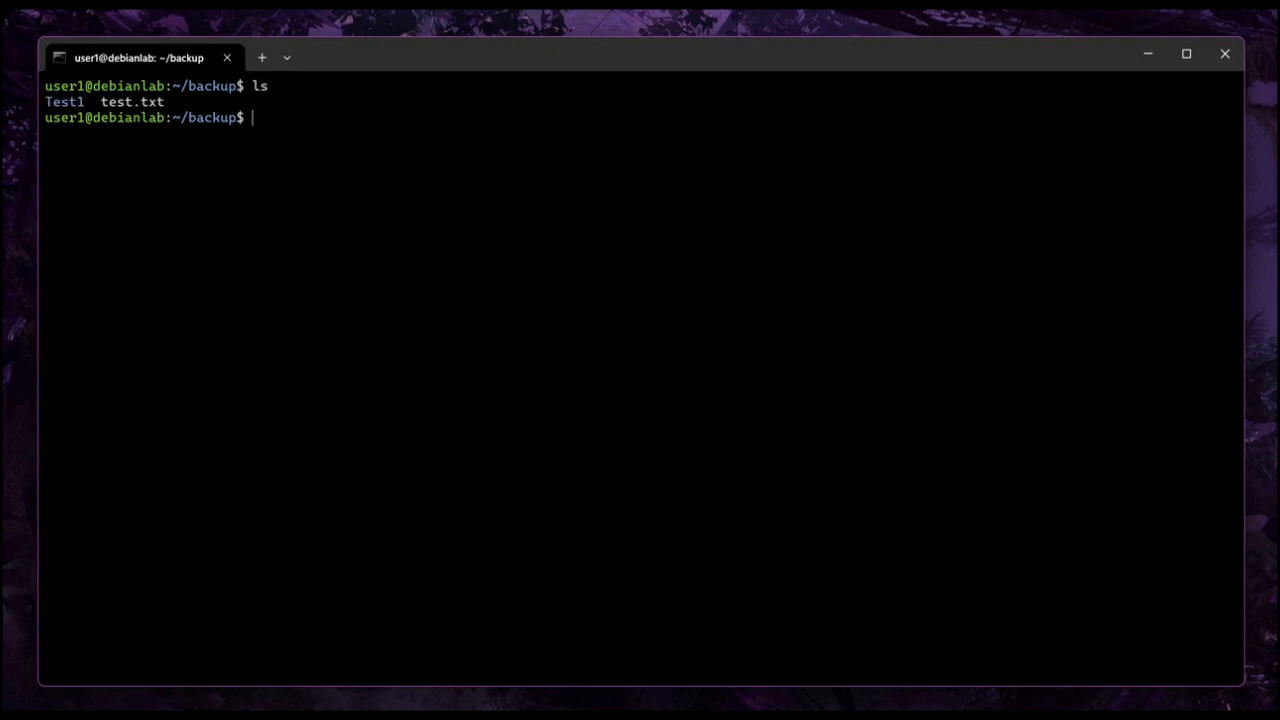
# - List the backup folder again and display the contents of test.txt on Debian
pyautogui.write('ls')
pyautogui.press('Return')
pyautogui.write('ls')
pyautogui.press('Return')
pyautogui.write('ls')
pyautogui.press('Return')
pyautogui.write('cat test.txt')
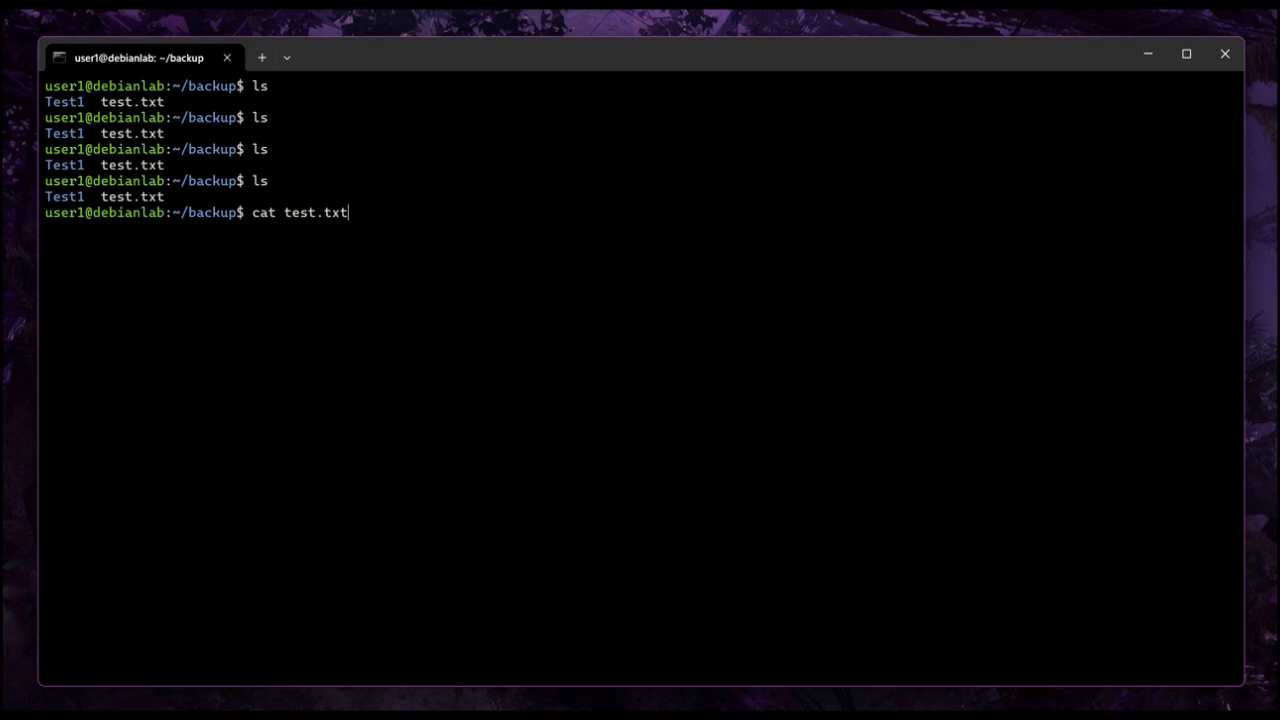
pyautogui.press('Return')
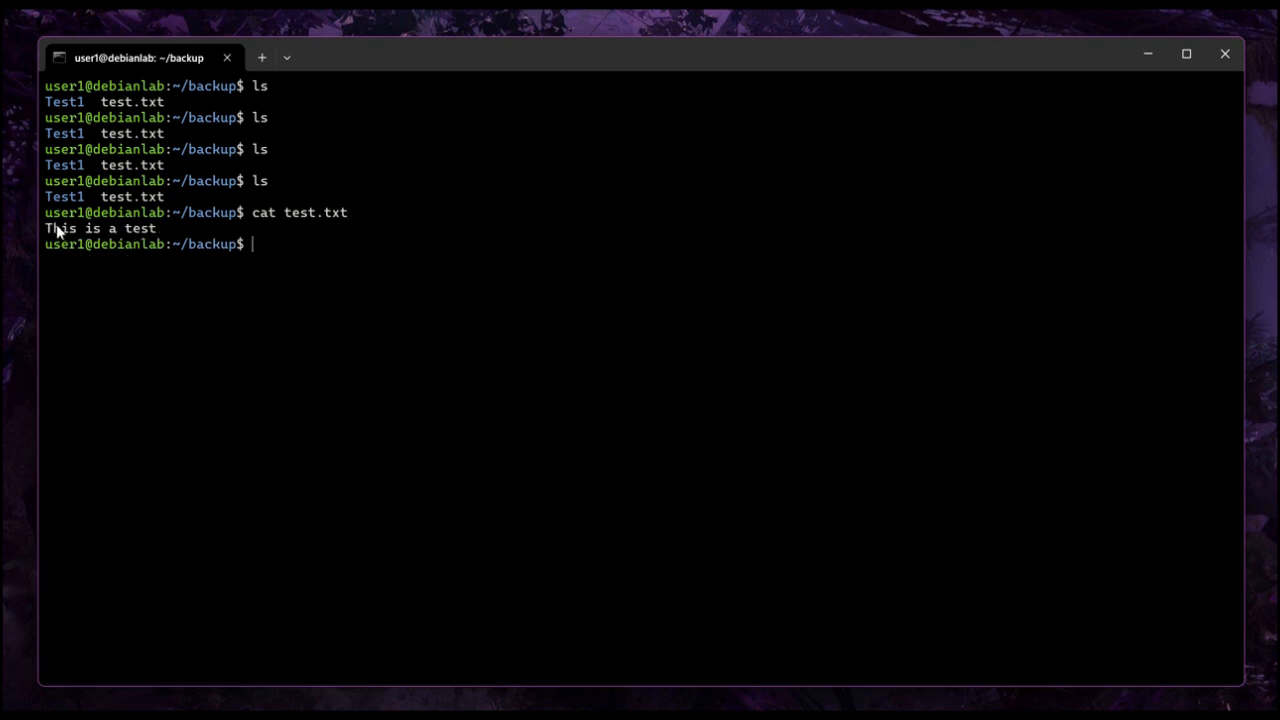
pyautogui.moveTo(46, 228); pyautogui.dragTo(158, 231)
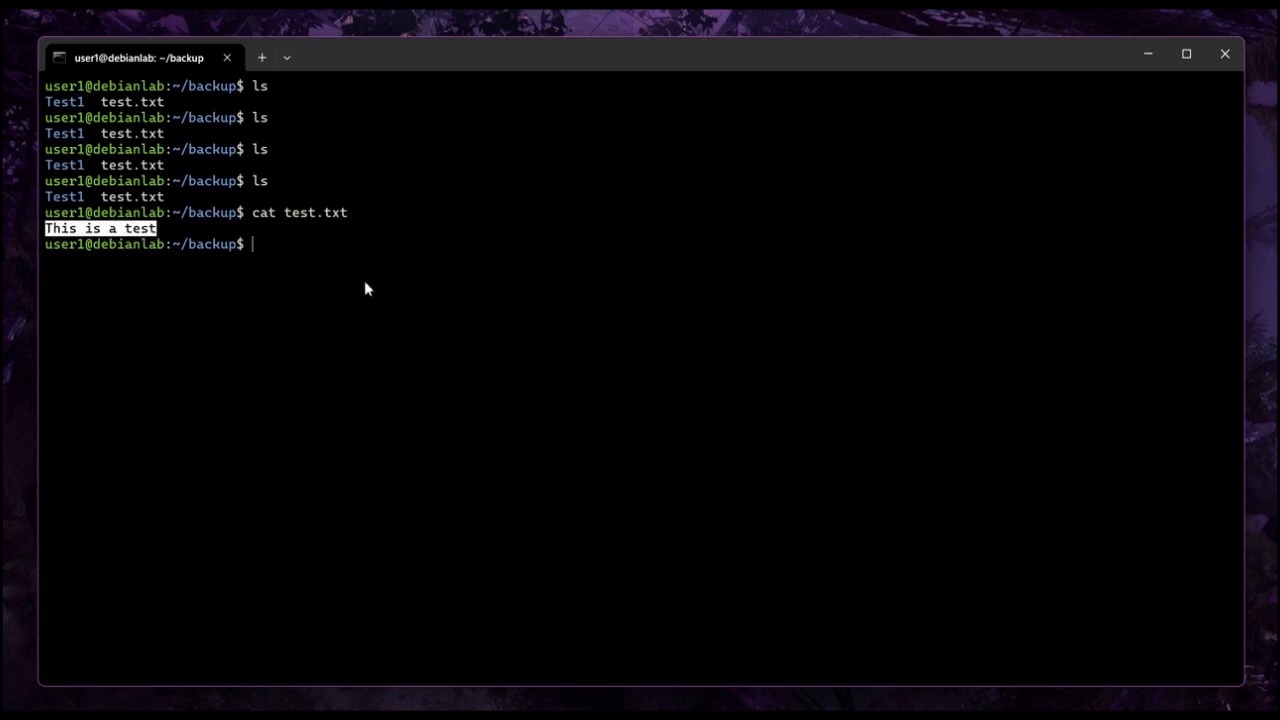
# - Create a folder named Seeme in the Debian backup folder and list its contents
pyautogui.click(355, 279)
pyautogui.write('mkdir ')
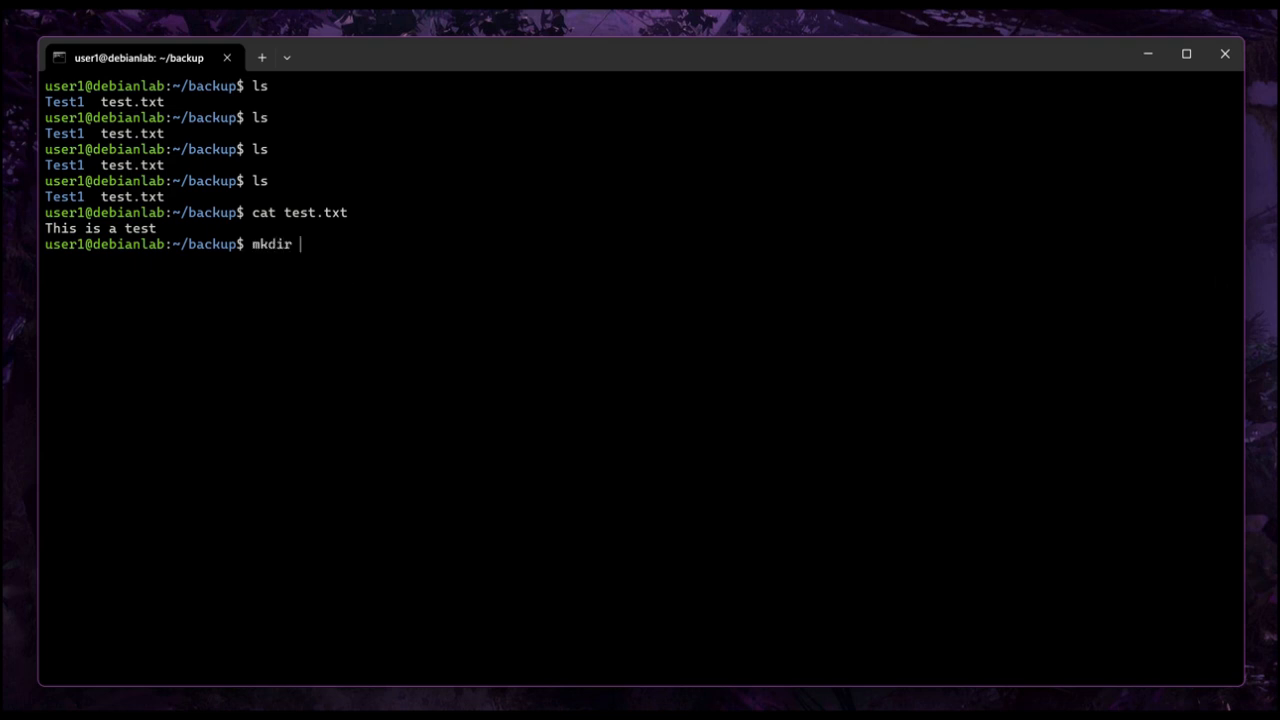
pyautogui.write('Seeme')
pyautogui.press('Return')
pyautogui.write('ls')
pyautogui.press('Return')
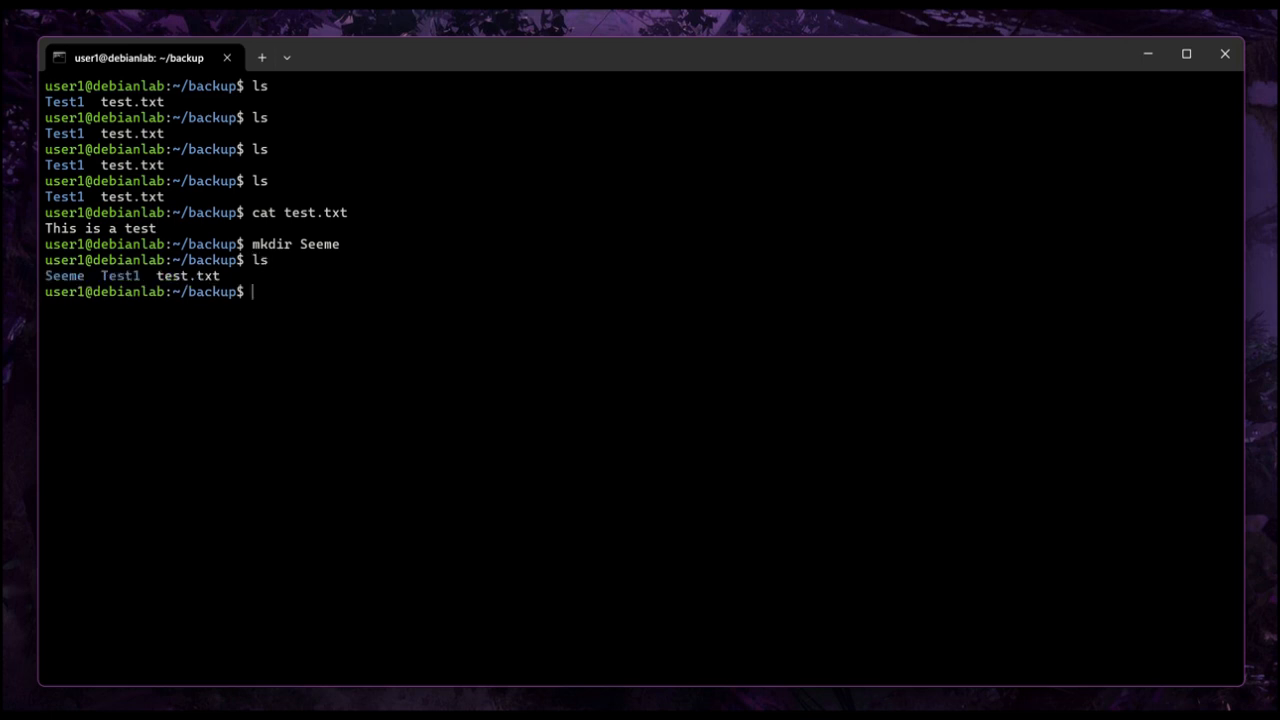
# - Switch to the Kali machine and open its backup folder in the file manager to check for the Seeme folder
pyautogui.moveTo(48, 275); pyautogui.dragTo(84, 277)
pyautogui.click(520, 384)
pyautogui.click(1150, 50)
pyautogui.moveTo(750, 712)
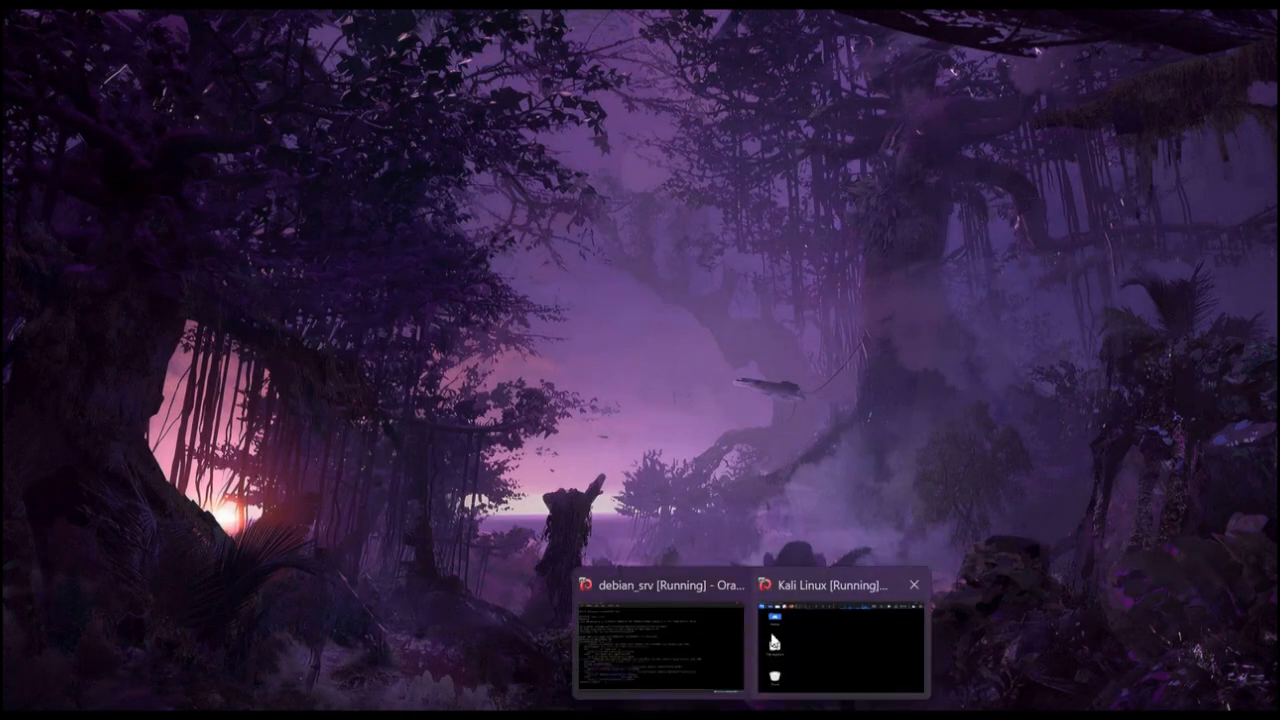
pyautogui.click(840, 640)
pyautogui.doubleClick(171, 155)
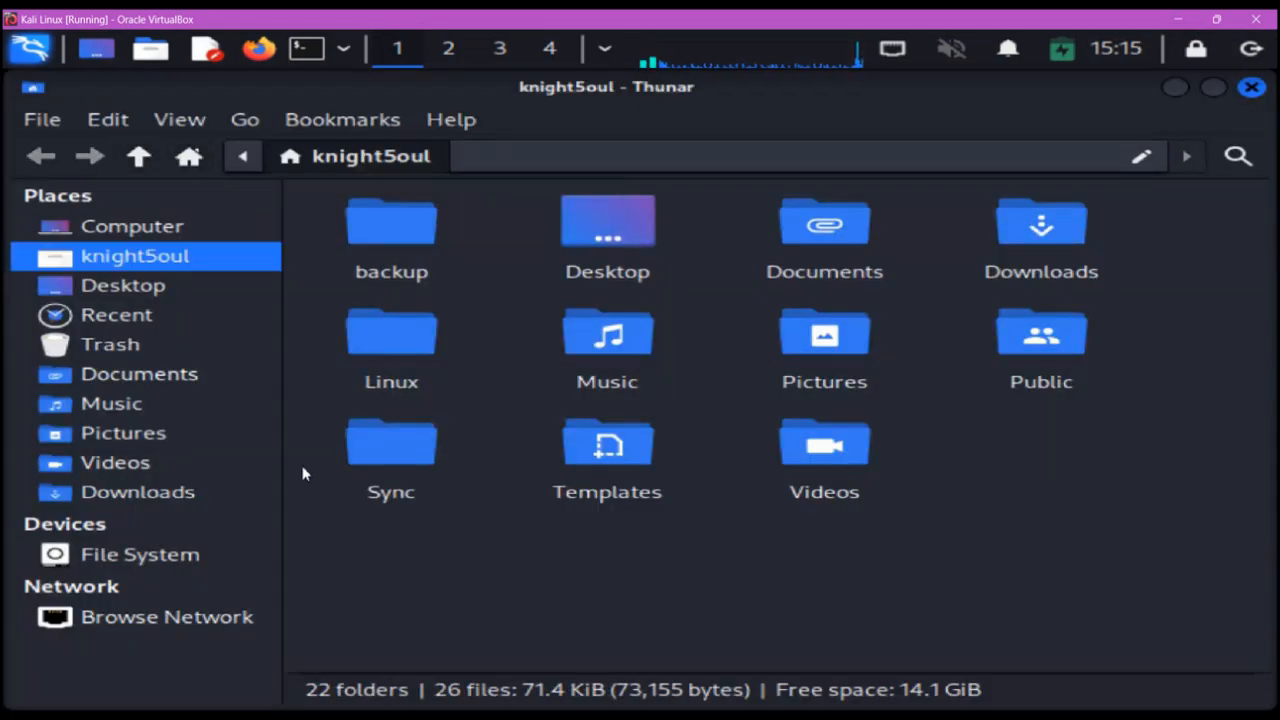
pyautogui.doubleClick(366, 234)
pyautogui.click(406, 243)
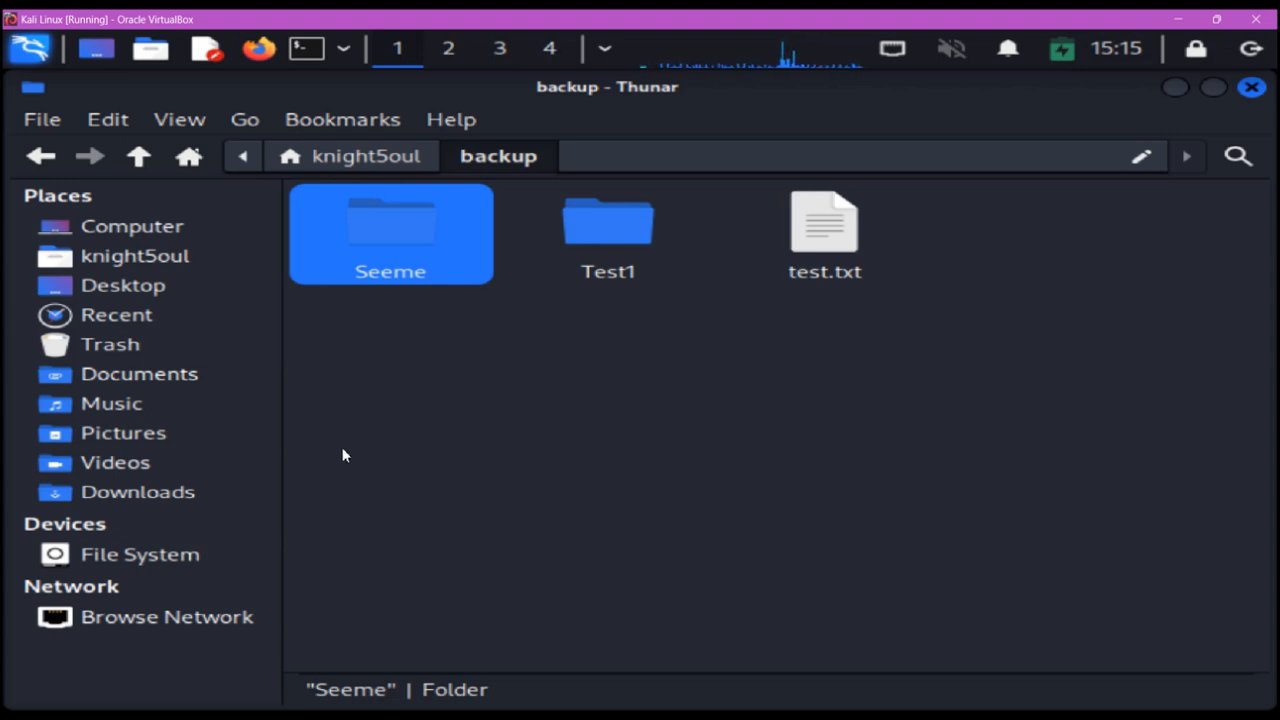
pyautogui.click(370, 718)
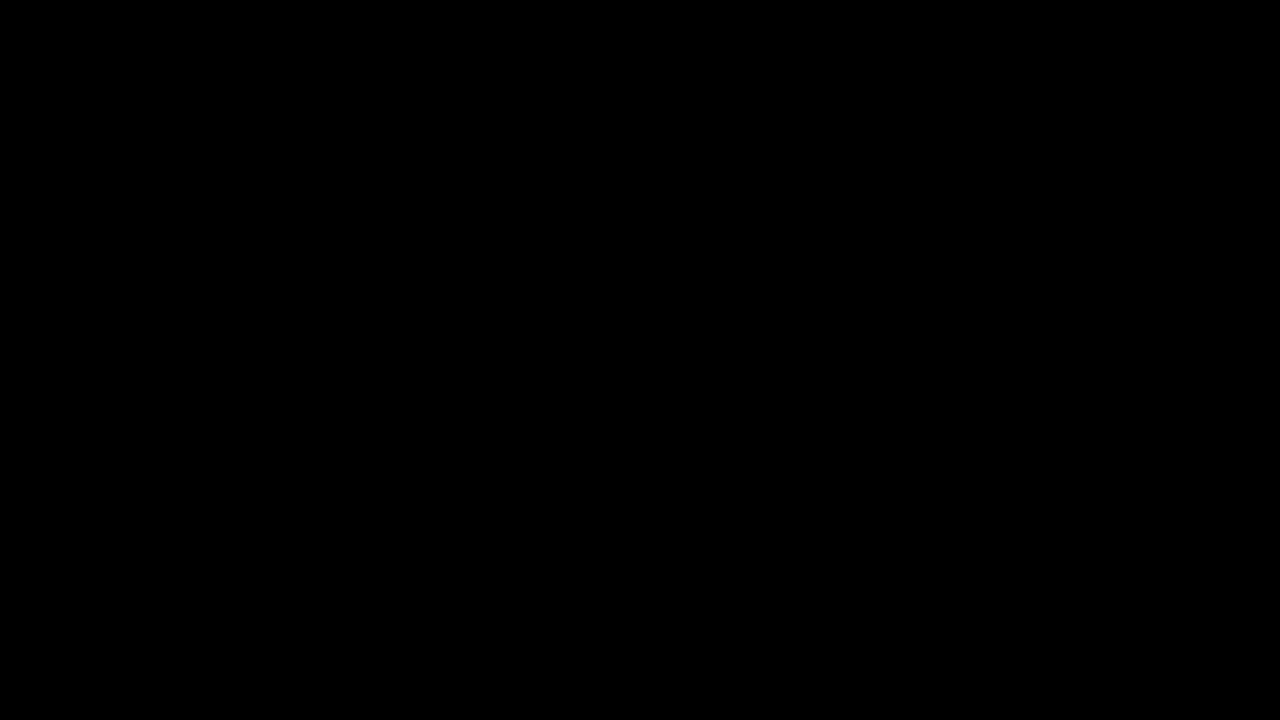